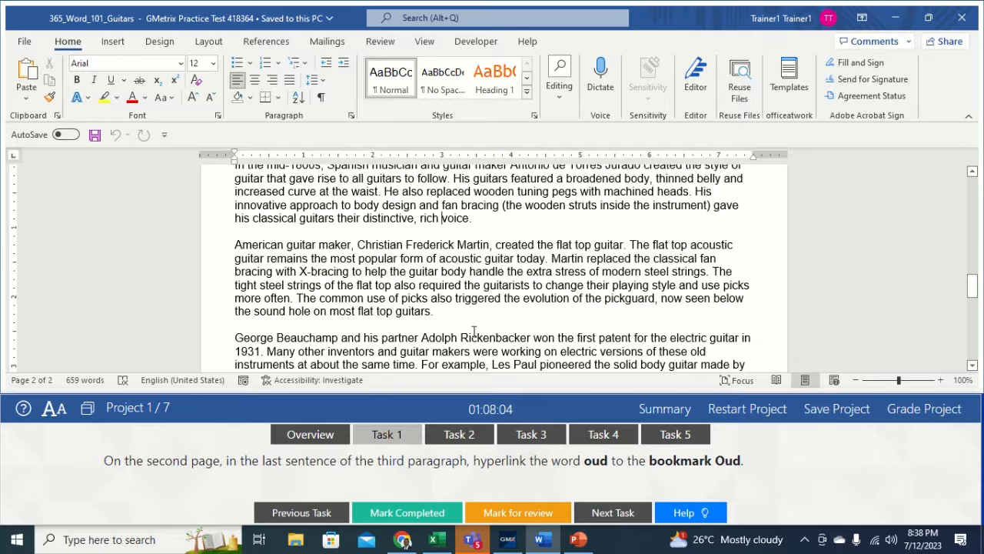
- Scroll to page 2 and select 'oud' in the last sentence of the third paragraph
{"action": "left_click_drag", "start_coordinate": [972, 289], "coordinate": [979, 305]}
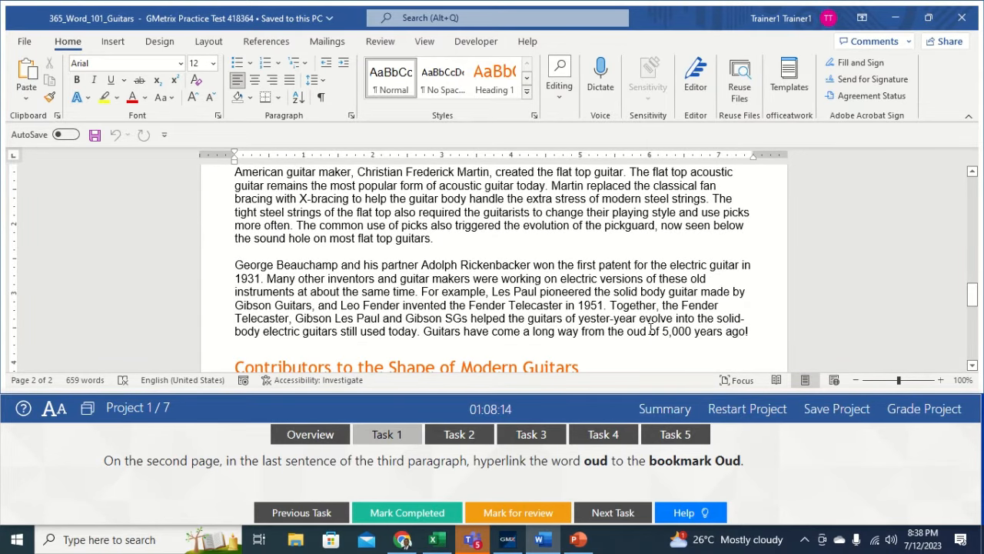
{"action": "left_click_drag", "start_coordinate": [647, 331], "coordinate": [630, 331]}
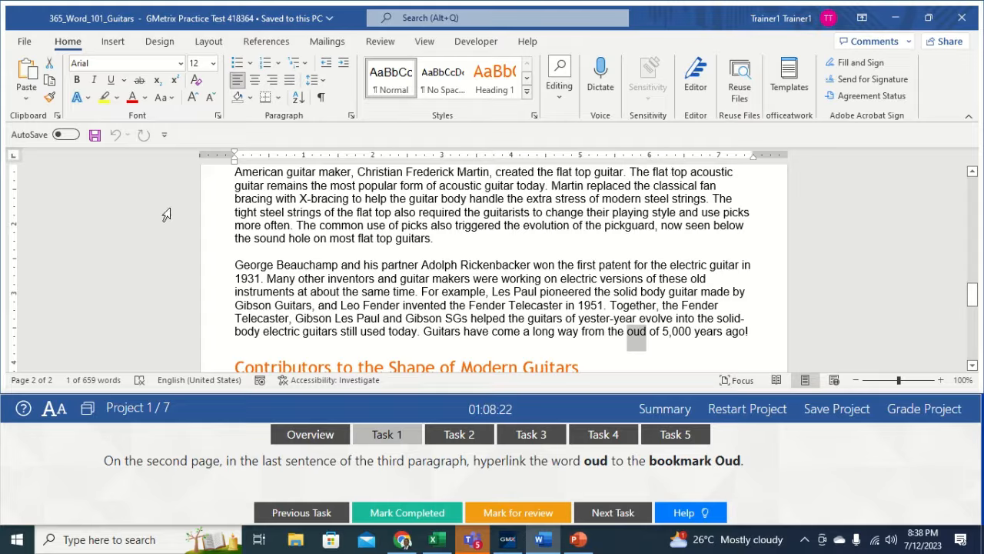
- Link the selected word 'oud' to the Oud bookmark under Place in This Document
{"action": "left_click", "coordinate": [113, 43]}
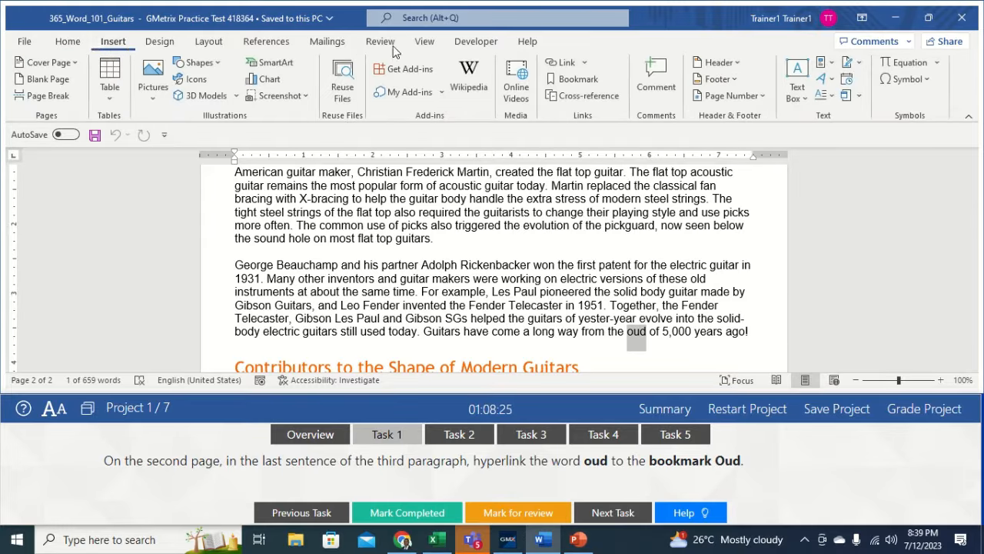
{"action": "left_click", "coordinate": [559, 61]}
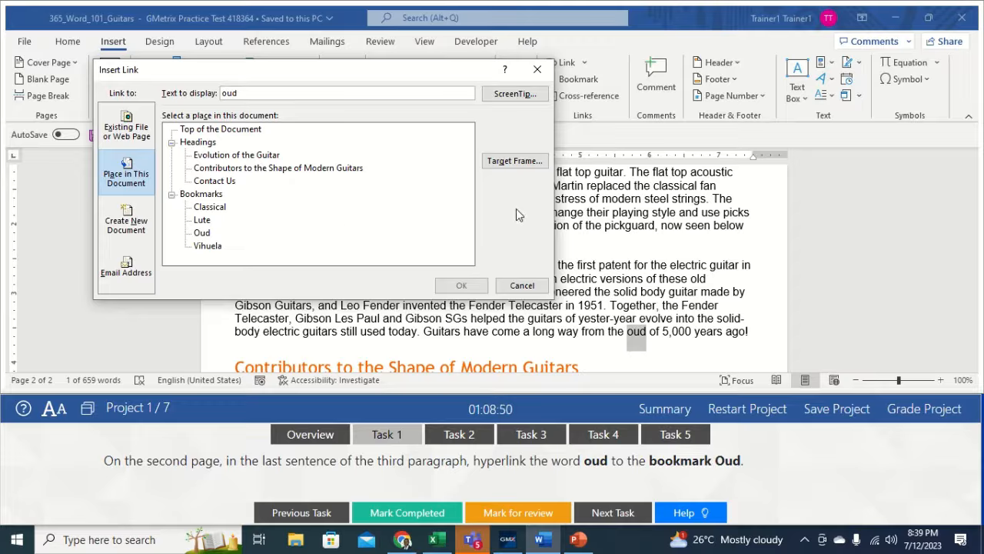
{"action": "left_click", "coordinate": [131, 173]}
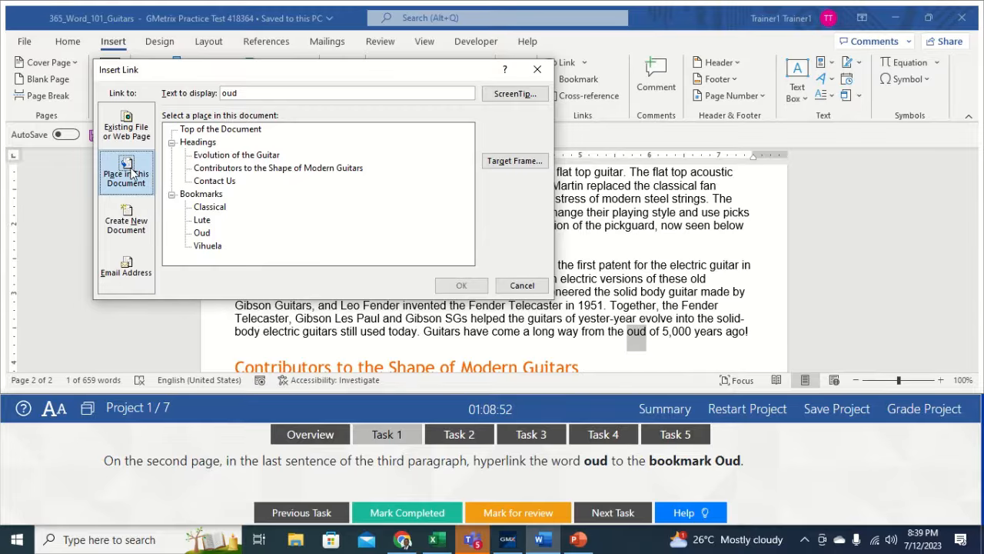
{"action": "left_click", "coordinate": [200, 232]}
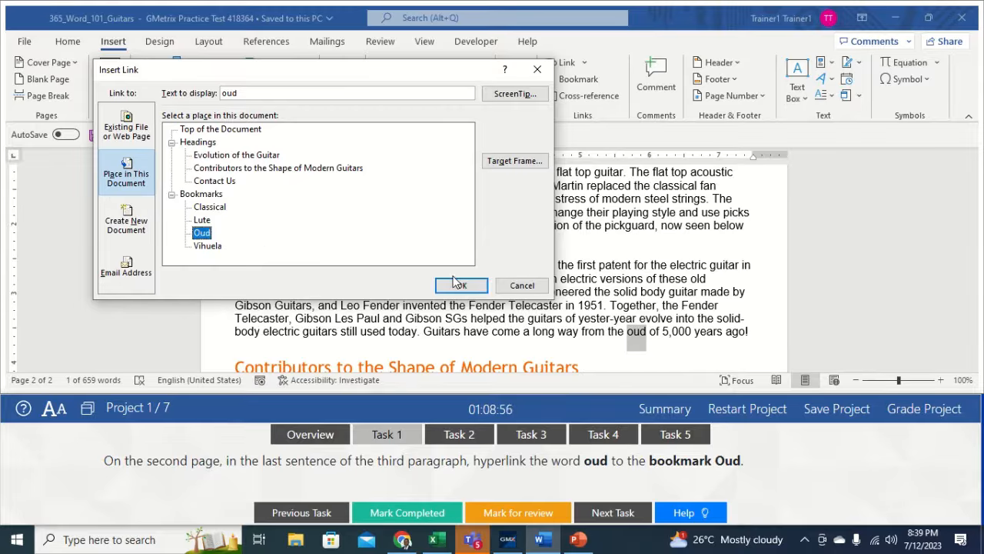
{"action": "left_click", "coordinate": [460, 285]}
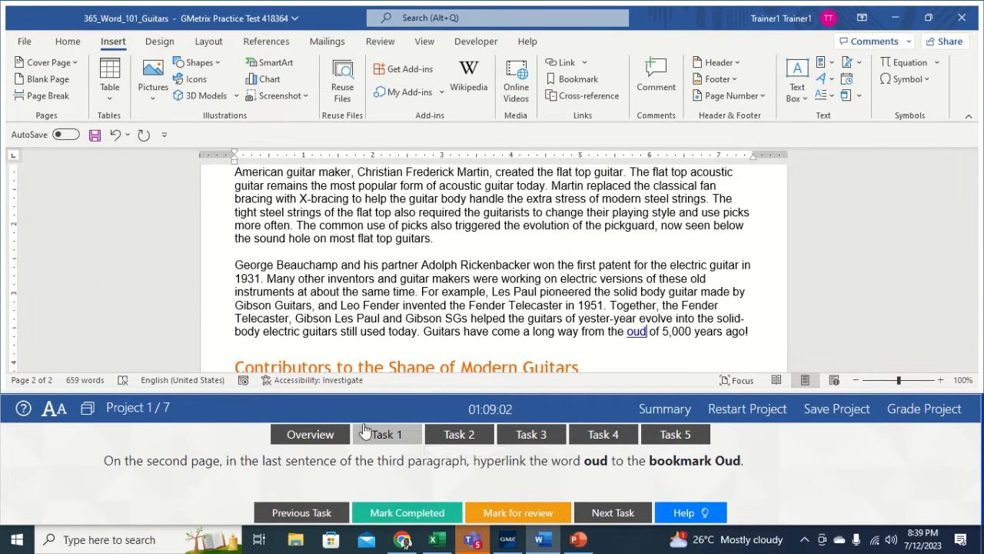
- Open Task 2 and scroll down to the Contributors table on page 2
{"action": "left_click", "coordinate": [444, 438]}
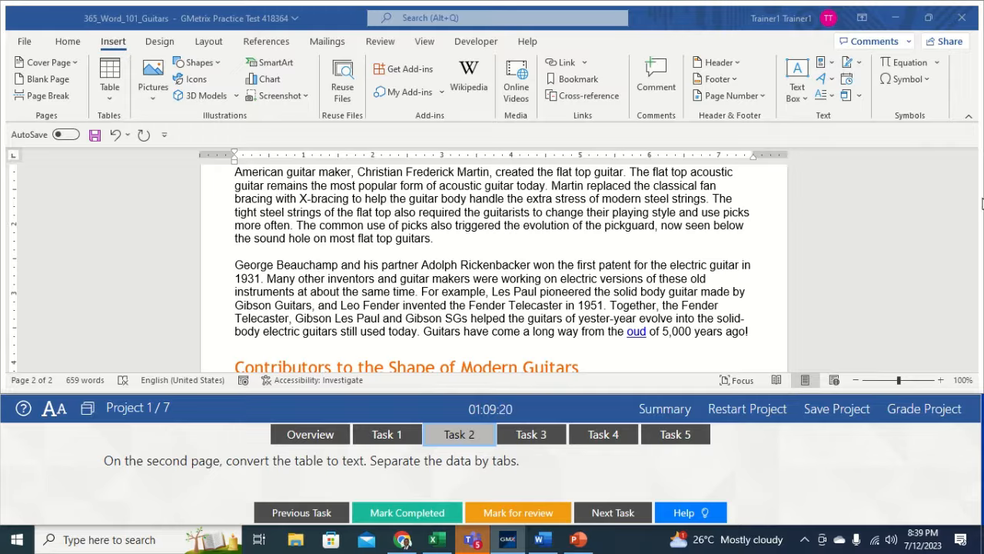
{"action": "left_click", "coordinate": [889, 232]}
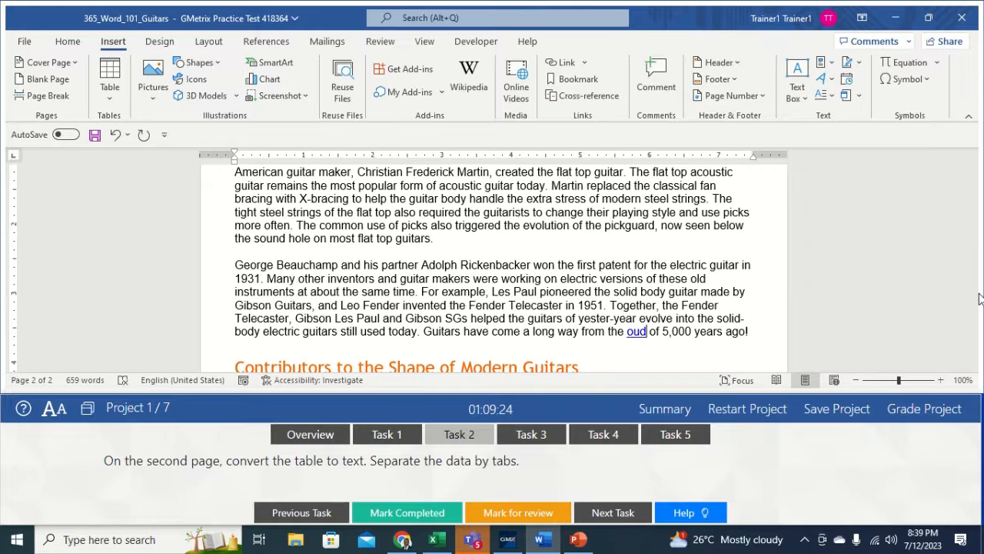
{"action": "mouse_move", "coordinate": [973, 300]}
{"action": "left_mouse_down"}
{"action": "mouse_move", "coordinate": [973, 329]}
{"action": "mouse_move", "coordinate": [972, 315]}
{"action": "left_mouse_up"}
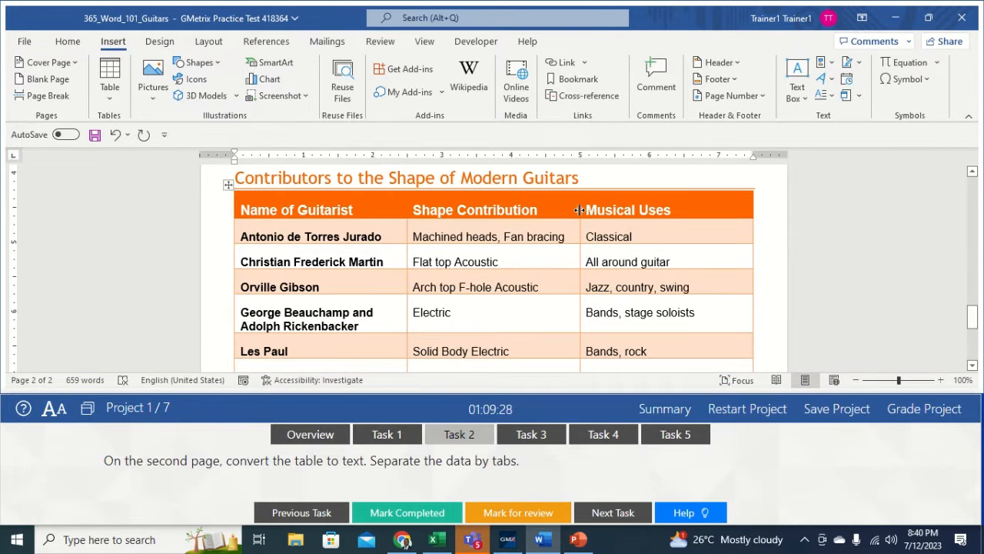
- Select the whole Contributors table and use Convert to Text with Tabs as the separator
{"action": "left_click", "coordinate": [548, 229]}
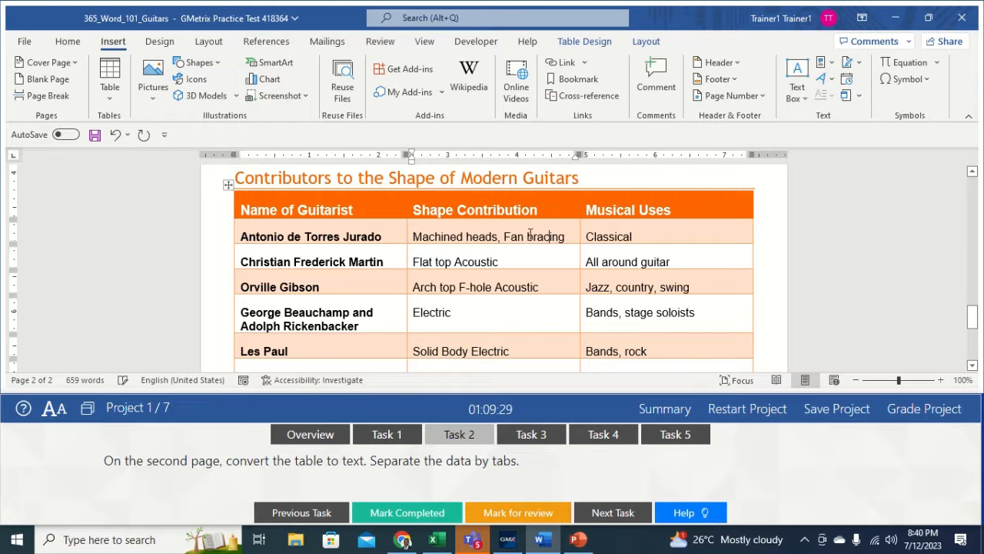
{"action": "left_click", "coordinate": [230, 184]}
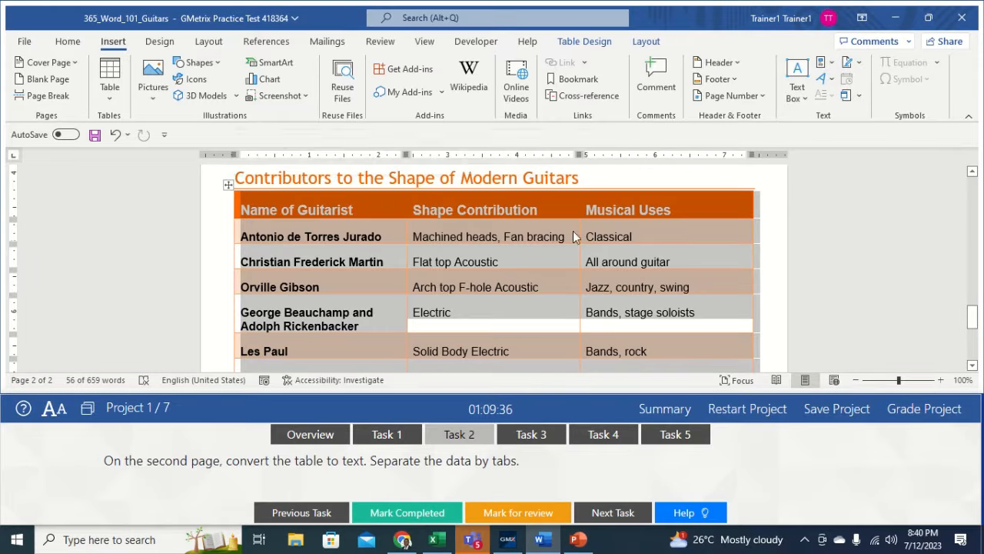
{"action": "left_click", "coordinate": [639, 42]}
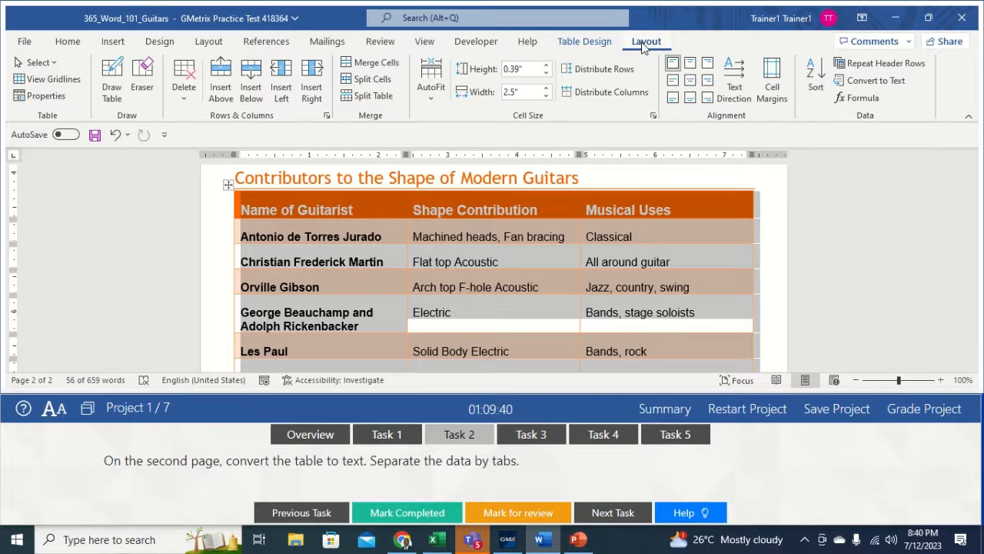
{"action": "left_click", "coordinate": [873, 81]}
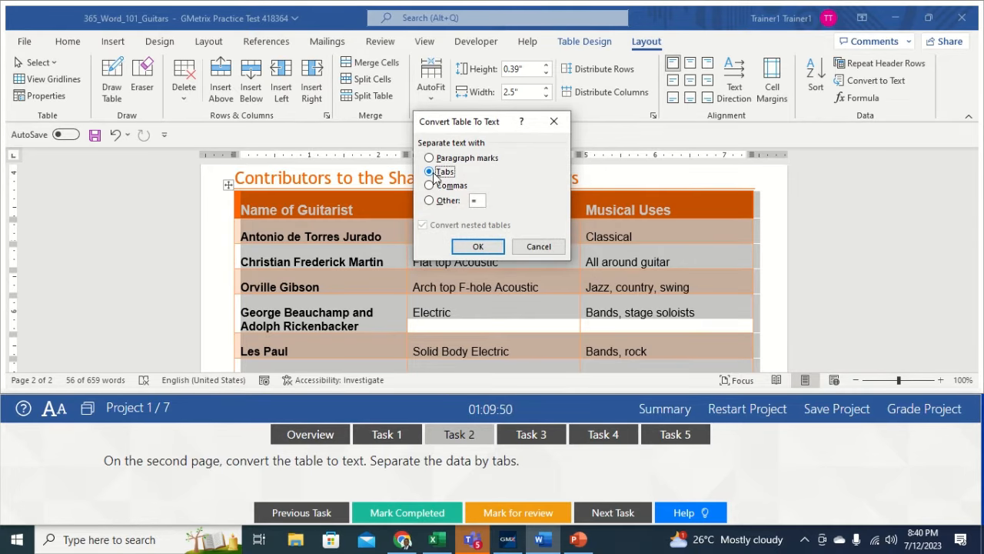
{"action": "left_click", "coordinate": [478, 246]}
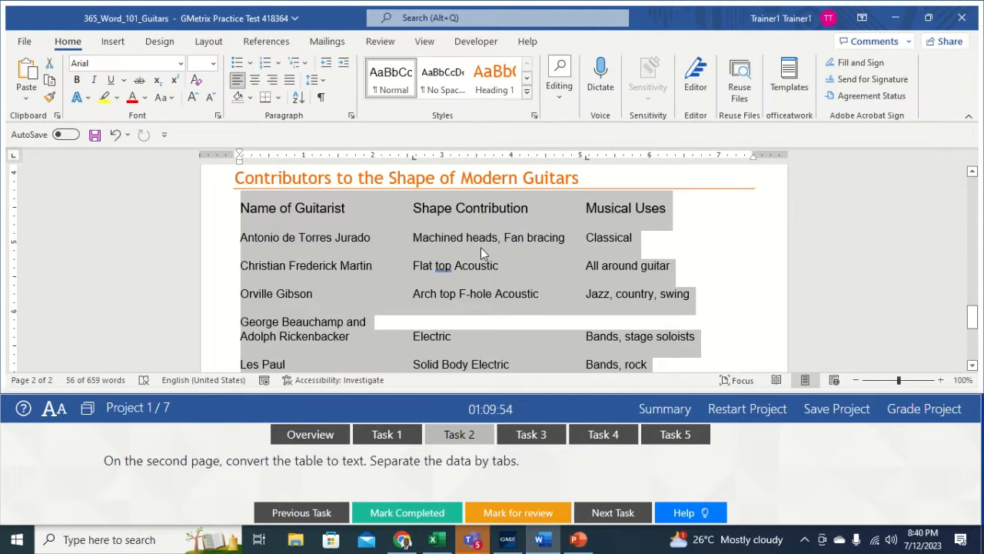
{"action": "left_click", "coordinate": [695, 237]}
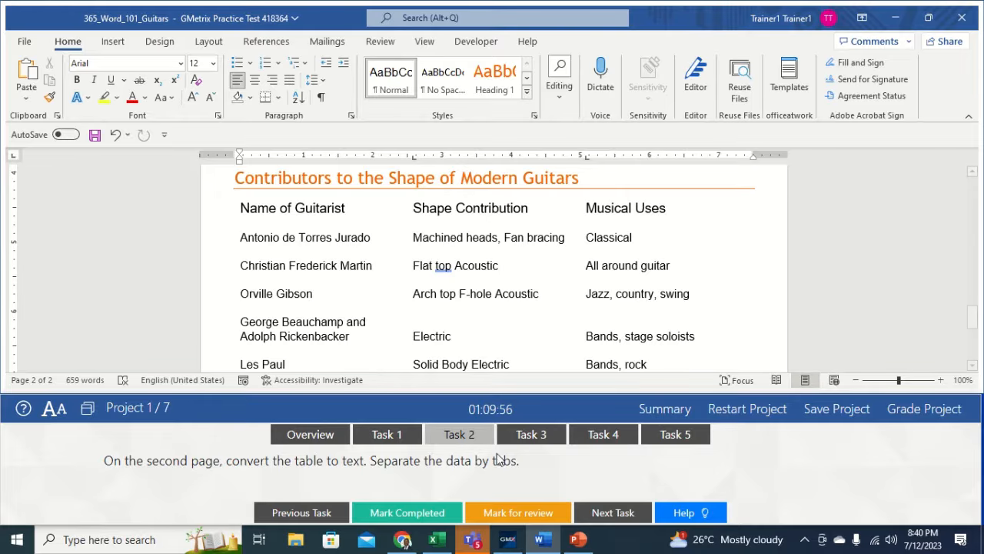
- Open Task 3 and insert a Continuous section break on the empty line below page 1's guitar list
{"action": "left_click", "coordinate": [533, 442]}
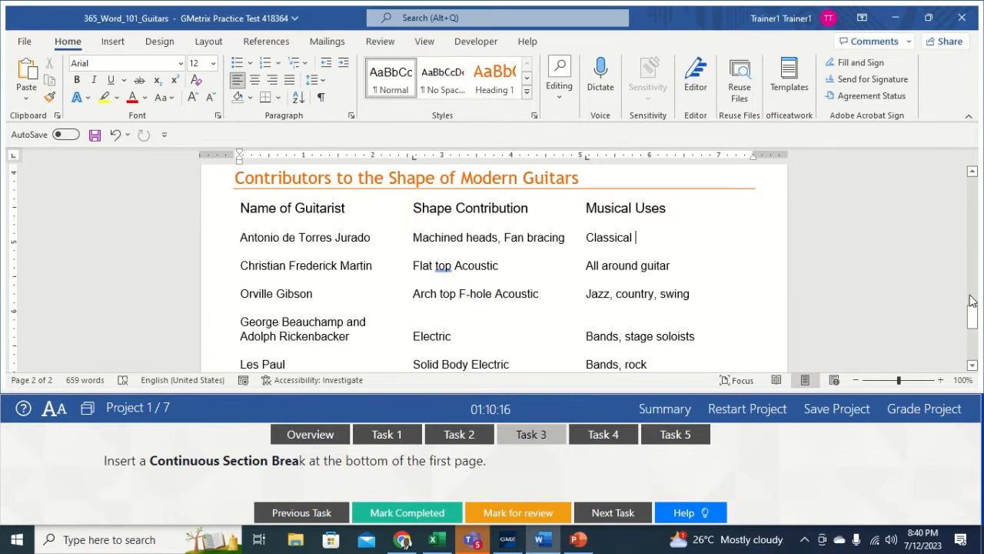
{"action": "left_click_drag", "start_coordinate": [972, 305], "coordinate": [971, 267]}
{"action": "left_click", "coordinate": [374, 234]}
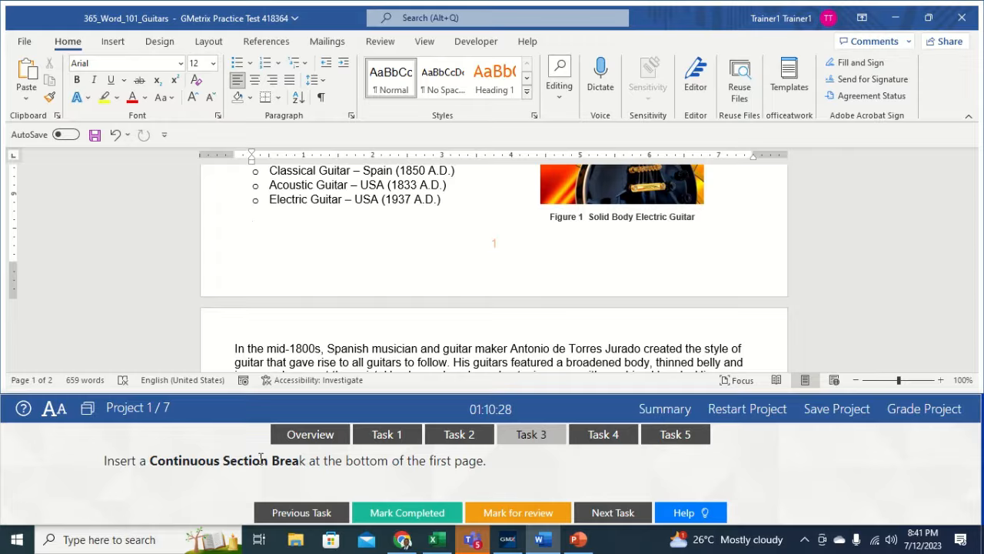
{"action": "left_click", "coordinate": [213, 45]}
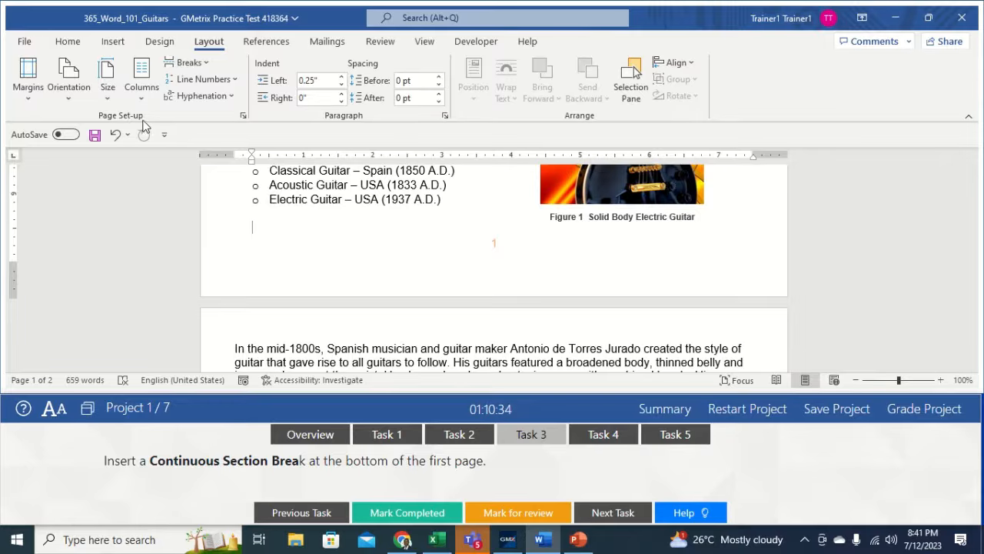
{"action": "left_click", "coordinate": [201, 63]}
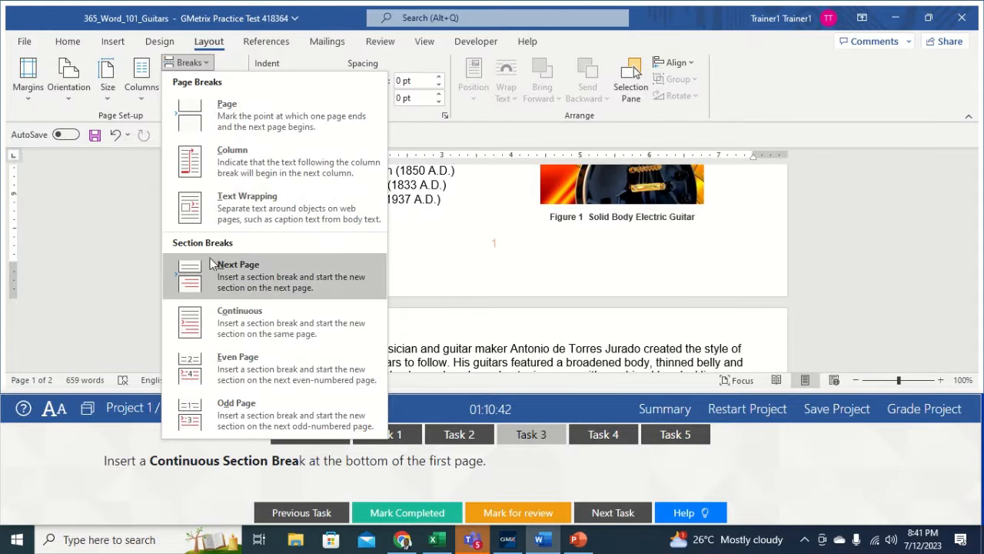
{"action": "left_click", "coordinate": [221, 321]}
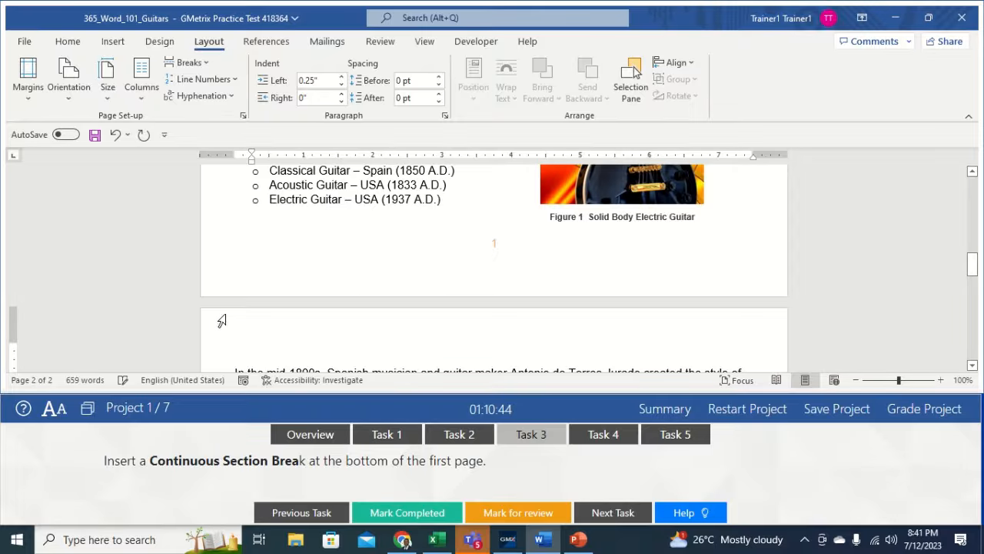
{"action": "left_click_drag", "start_coordinate": [352, 349], "coordinate": [471, 394]}
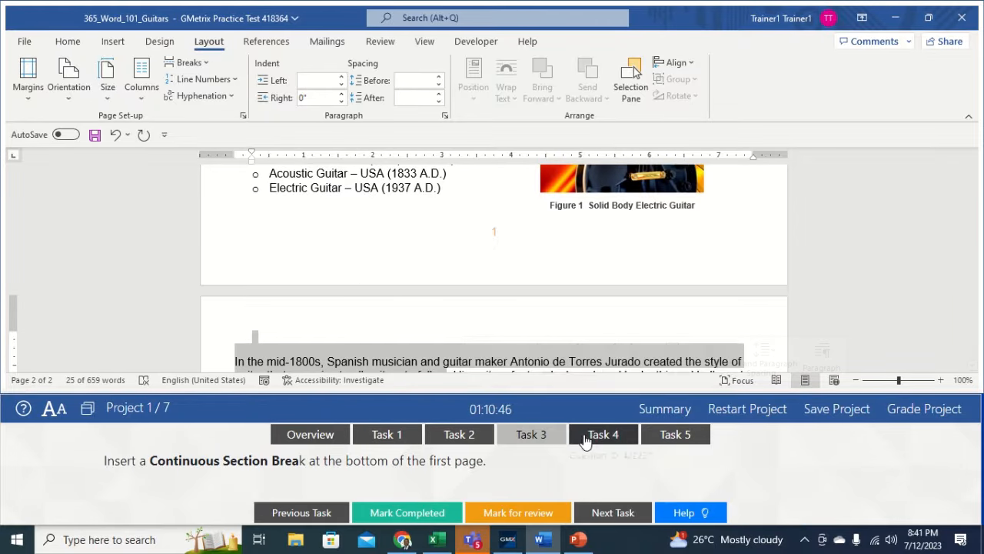
- Open Task 4 and scroll up to the Evolution of the Guitar bulleted list
{"action": "left_click", "coordinate": [600, 438]}
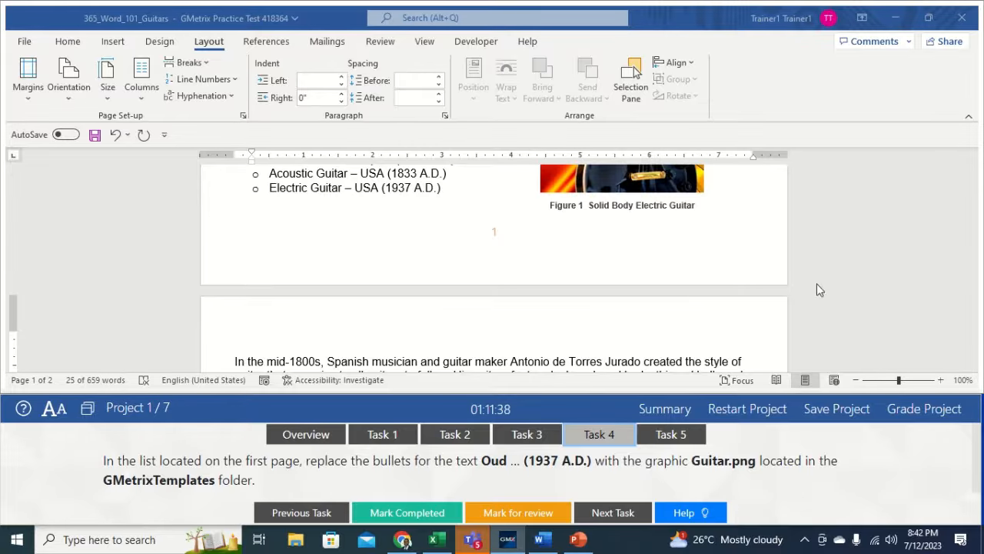
{"action": "left_click_drag", "start_coordinate": [974, 300], "coordinate": [974, 255]}
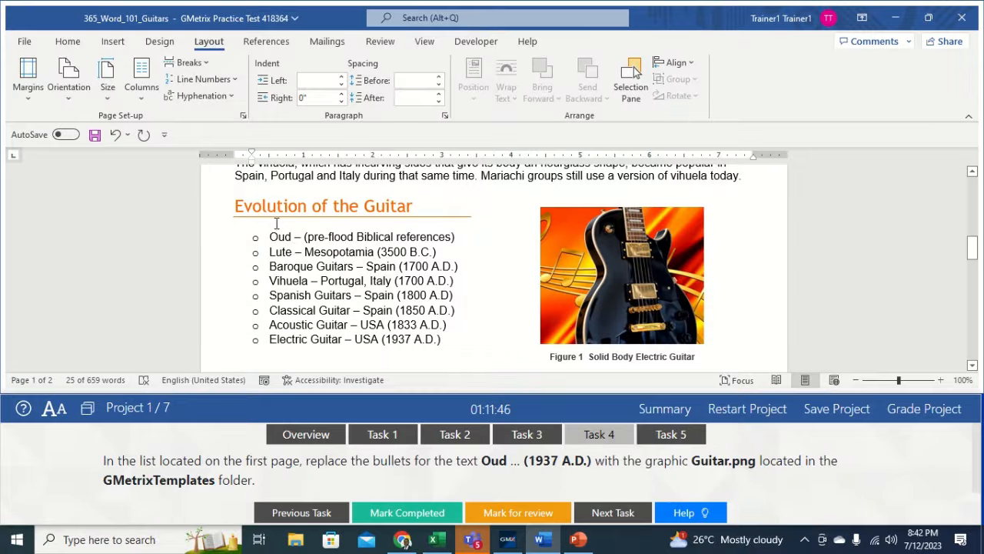
- Select the list items from Oud onward and define a new picture bullet using Guitar.png from GMetrixTemplates
{"action": "left_click_drag", "start_coordinate": [272, 235], "coordinate": [448, 343]}
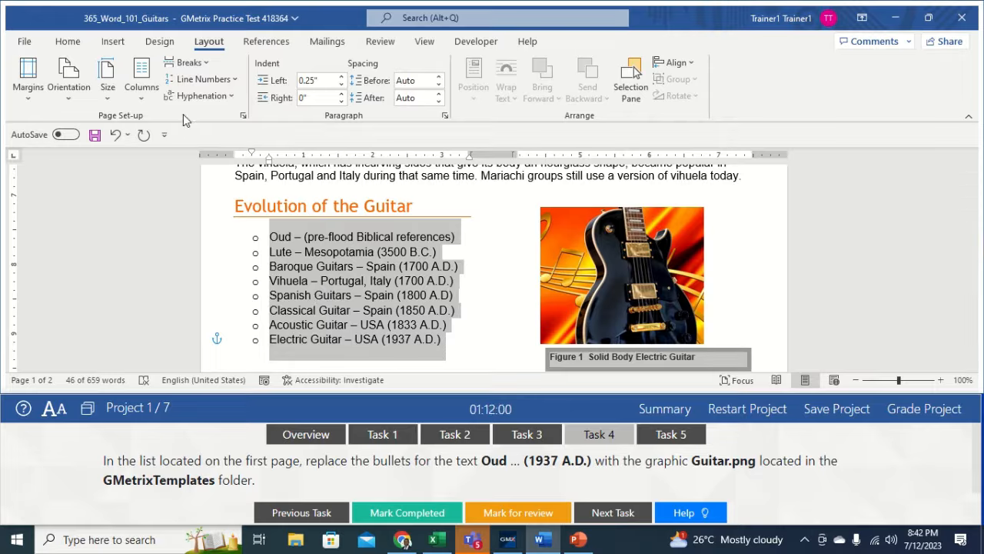
{"action": "left_click", "coordinate": [67, 42]}
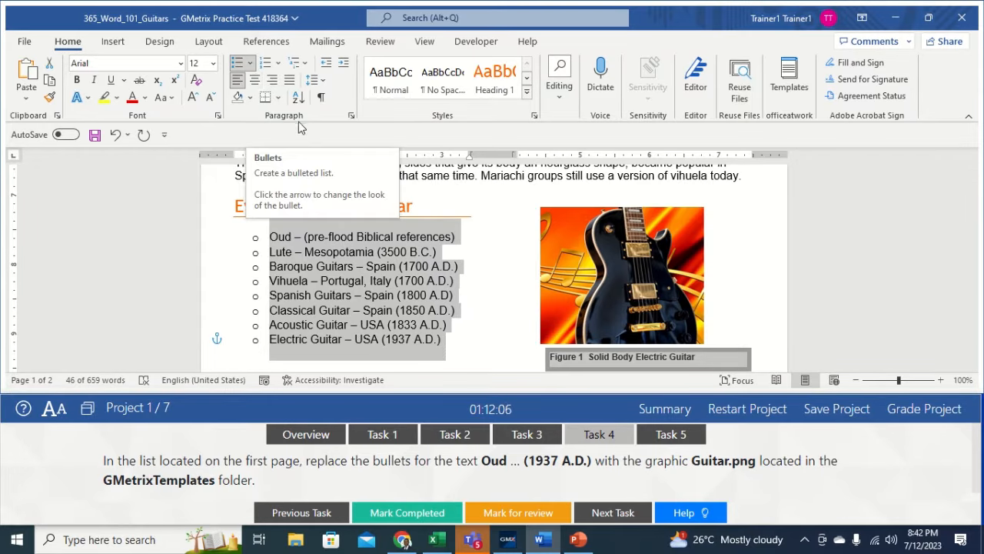
{"action": "left_click", "coordinate": [250, 63]}
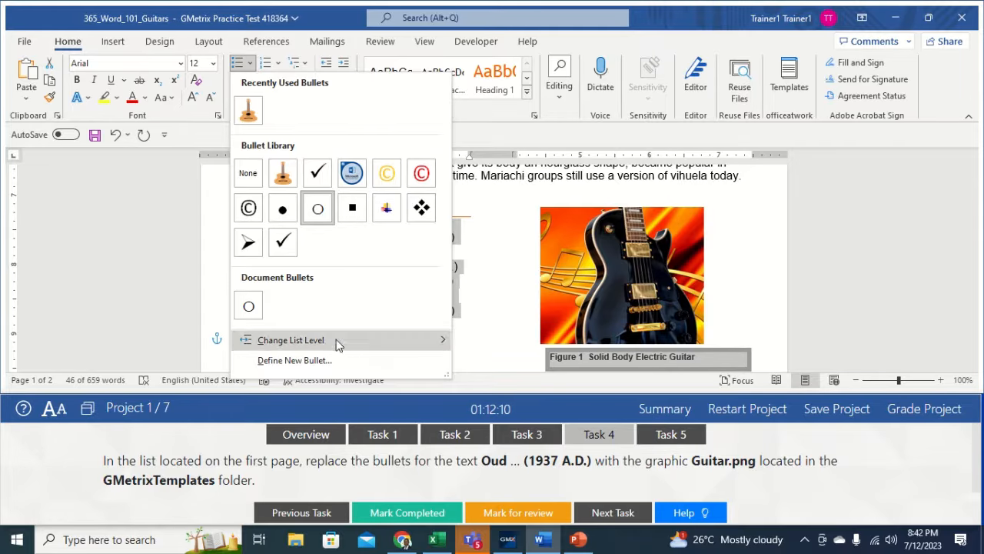
{"action": "left_click", "coordinate": [307, 361]}
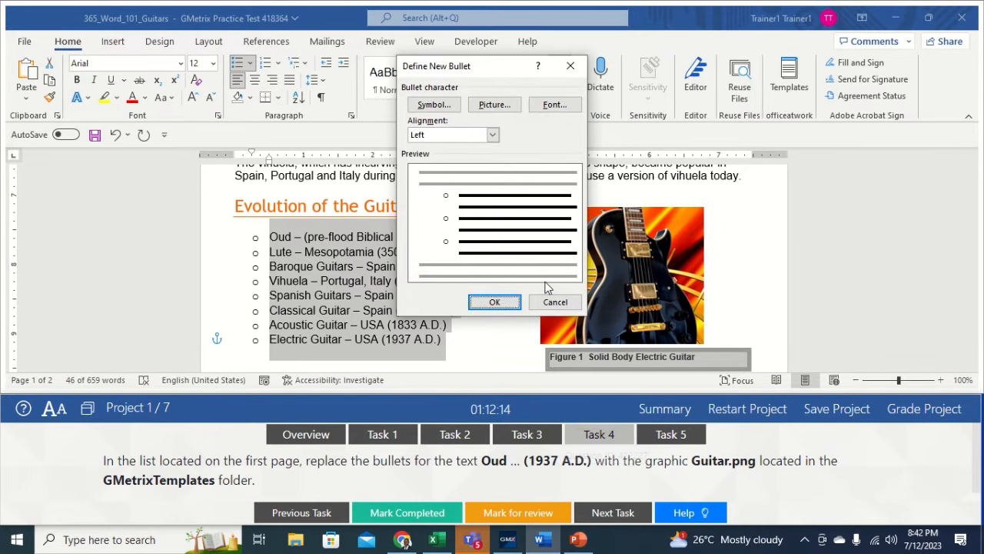
{"action": "left_click", "coordinate": [492, 105]}
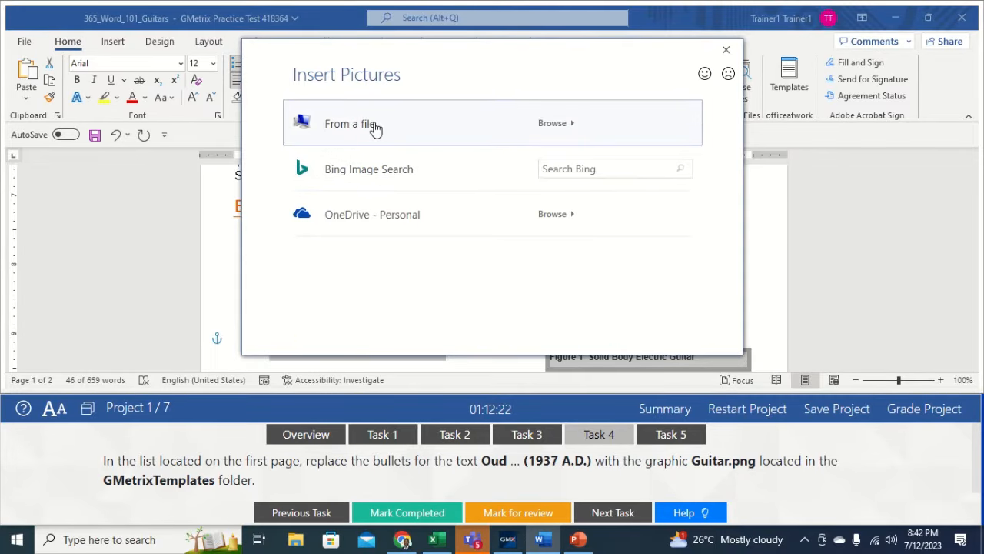
{"action": "left_click", "coordinate": [374, 129]}
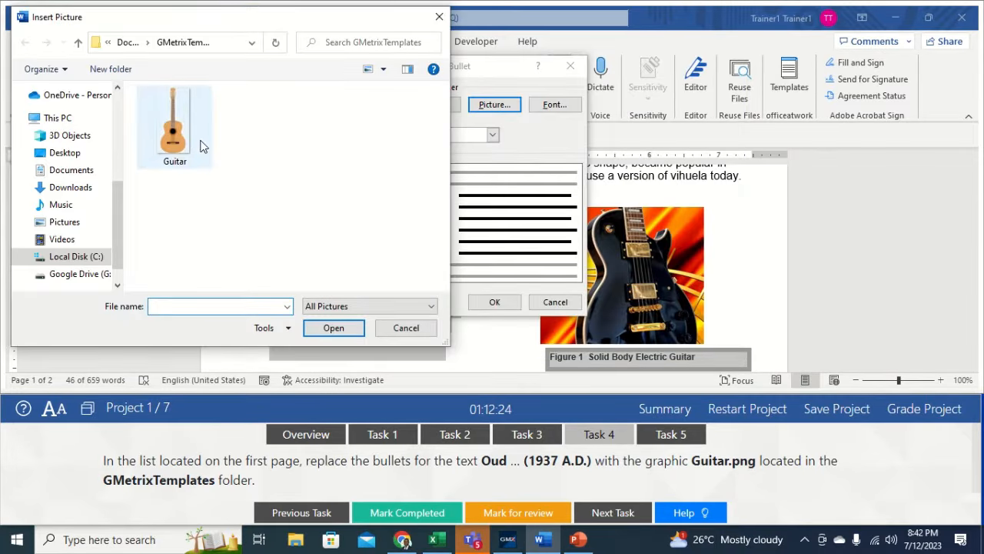
{"action": "left_click", "coordinate": [189, 141]}
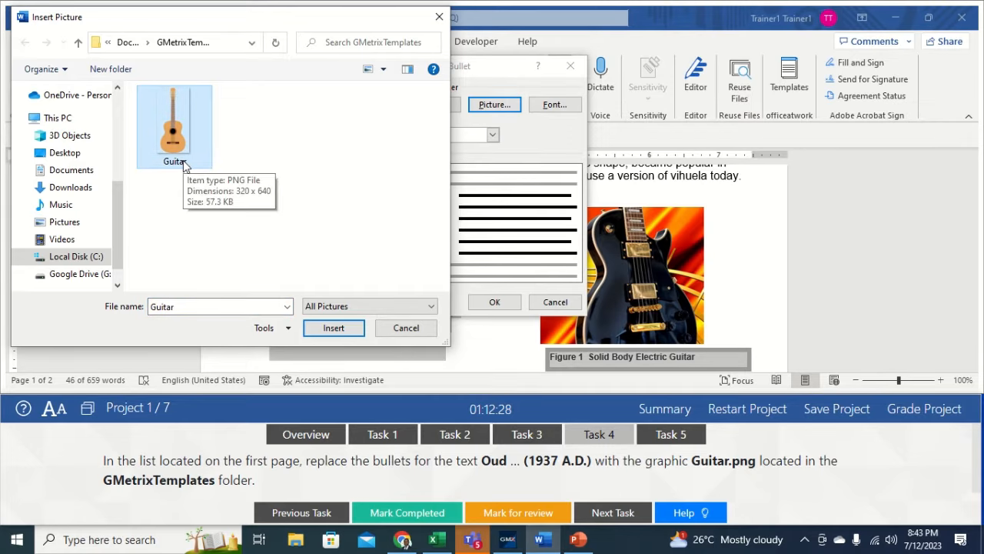
{"action": "left_click", "coordinate": [334, 327]}
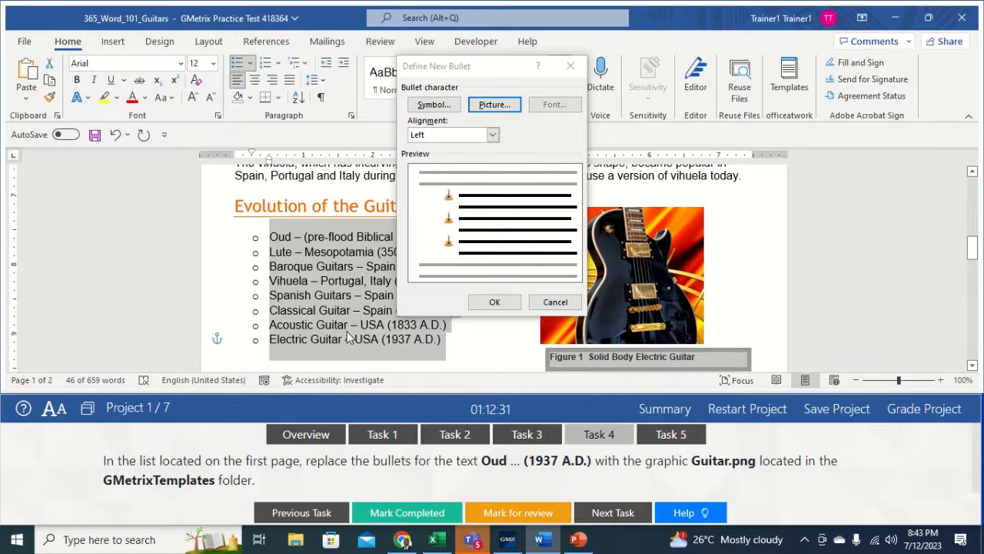
{"action": "left_click", "coordinate": [493, 304]}
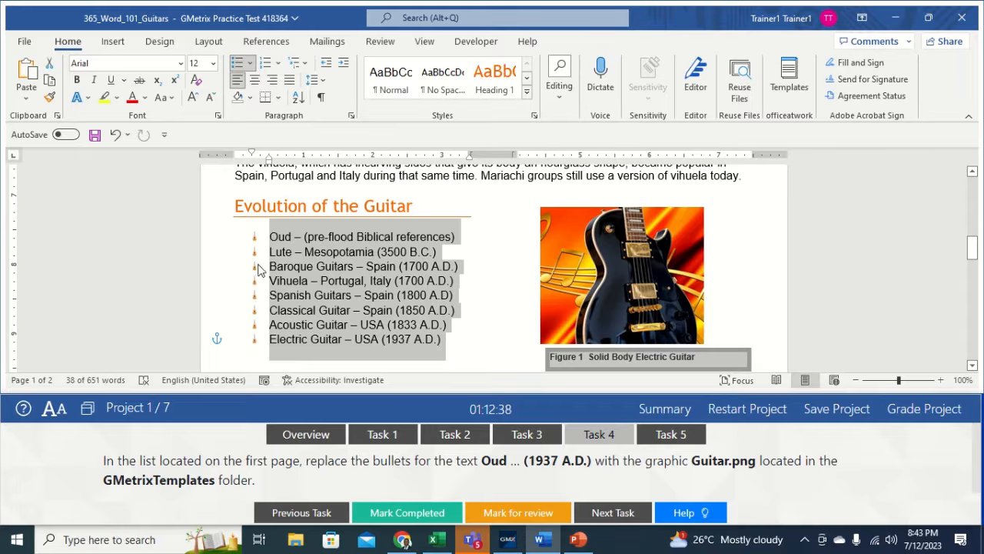
{"action": "left_click", "coordinate": [504, 340]}
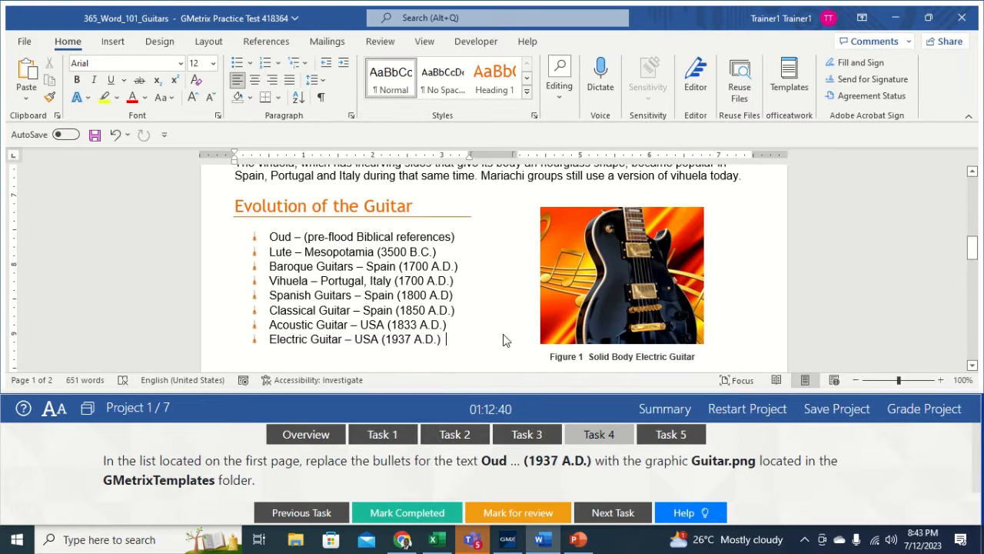
- Open Task 5 in the GMetrix panel
{"action": "left_click", "coordinate": [670, 434]}
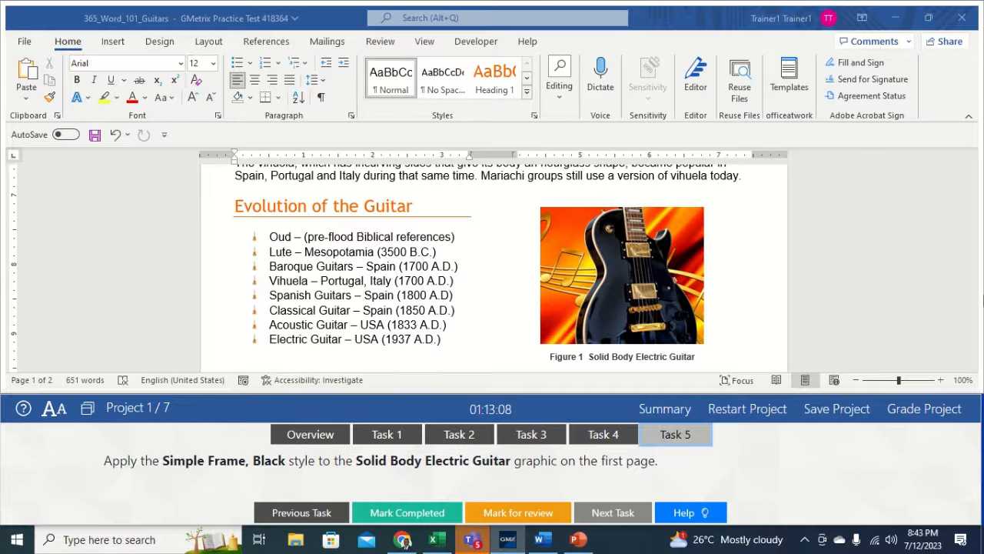
- Select the Solid Body Electric Guitar photo and apply the Simple Frame, Black picture style
{"action": "left_click", "coordinate": [978, 311]}
{"action": "mouse_move", "coordinate": [977, 260]}
{"action": "left_mouse_down"}
{"action": "mouse_move", "coordinate": [959, 137]}
{"action": "mouse_move", "coordinate": [975, 262]}
{"action": "left_mouse_up"}
{"action": "left_click", "coordinate": [656, 306]}
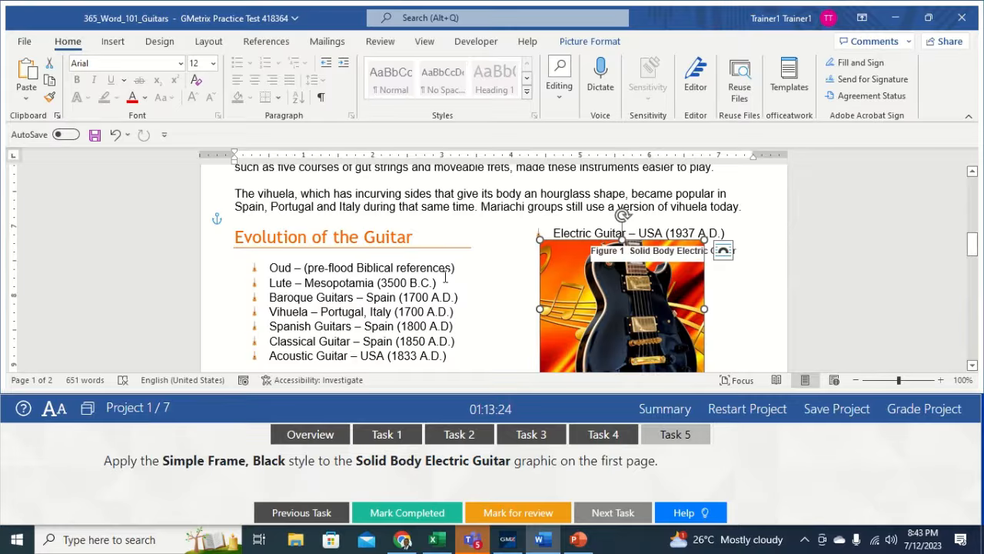
{"action": "left_click", "coordinate": [589, 41]}
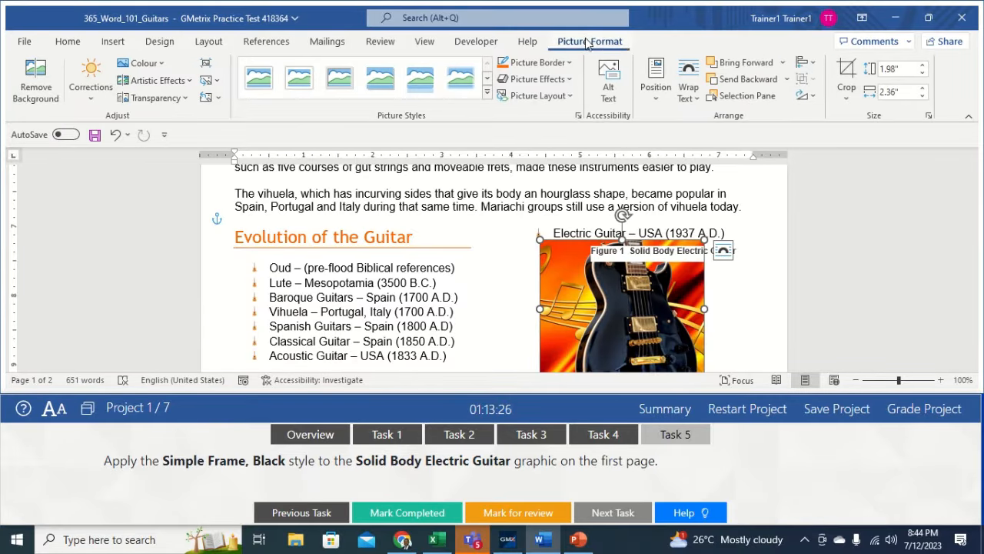
{"action": "left_click", "coordinate": [488, 93]}
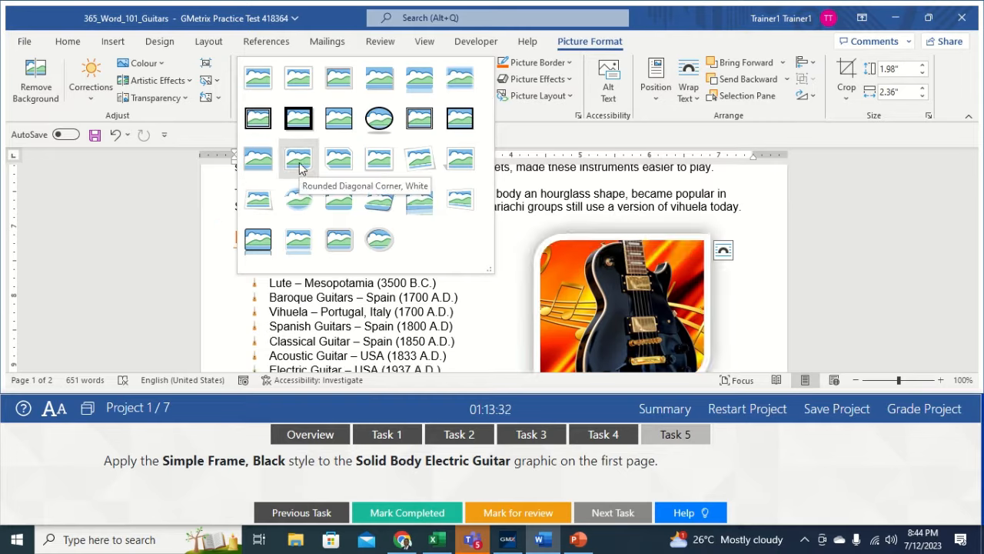
{"action": "left_click", "coordinate": [331, 125]}
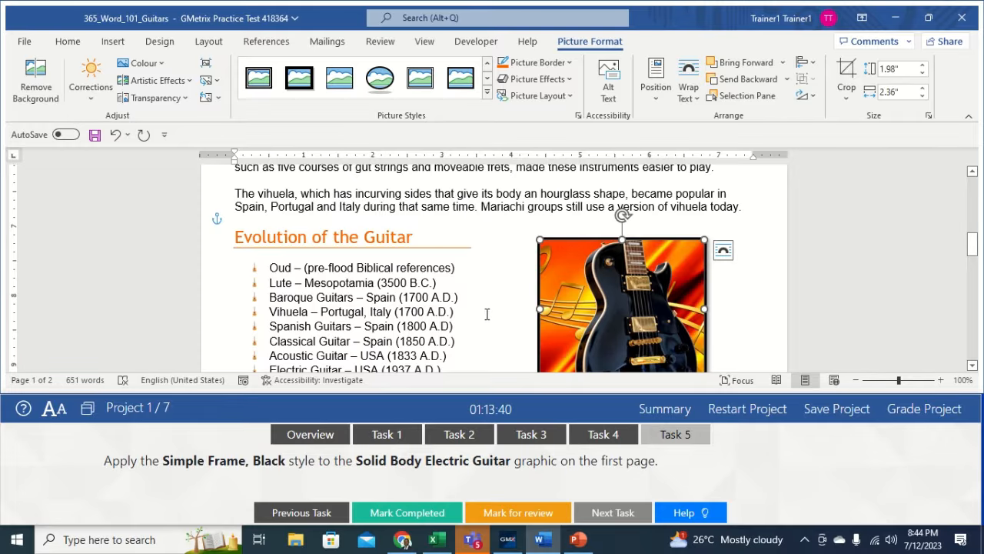
{"action": "left_click", "coordinate": [482, 318]}
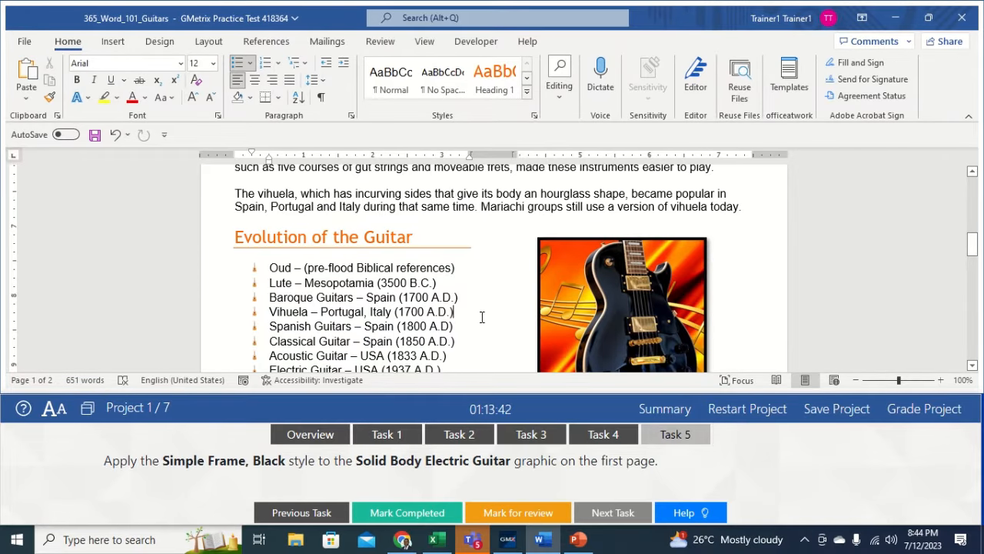
- Grade the Guitars project, then continue to Project 2's Cyberbullying document
{"action": "left_click", "coordinate": [908, 414]}
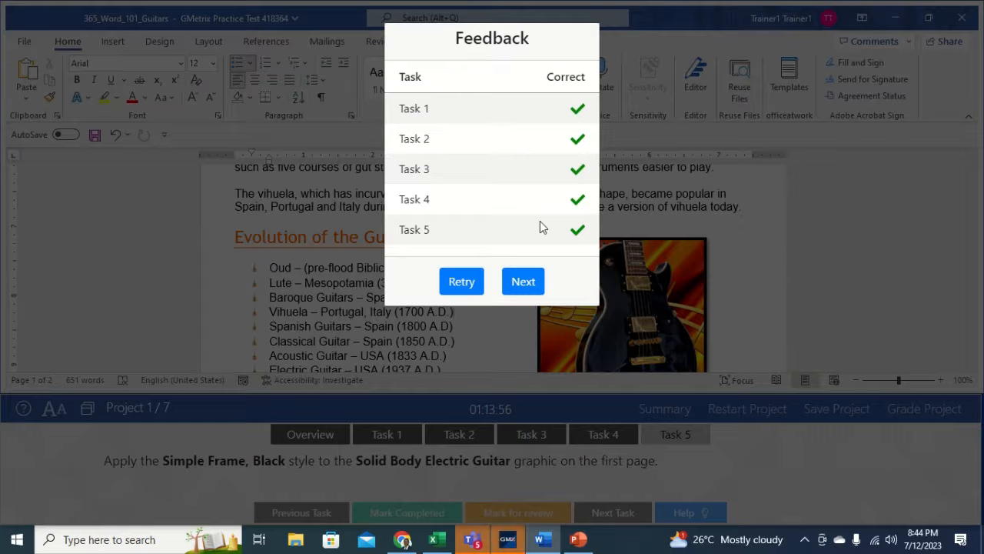
{"action": "left_click", "coordinate": [522, 282]}
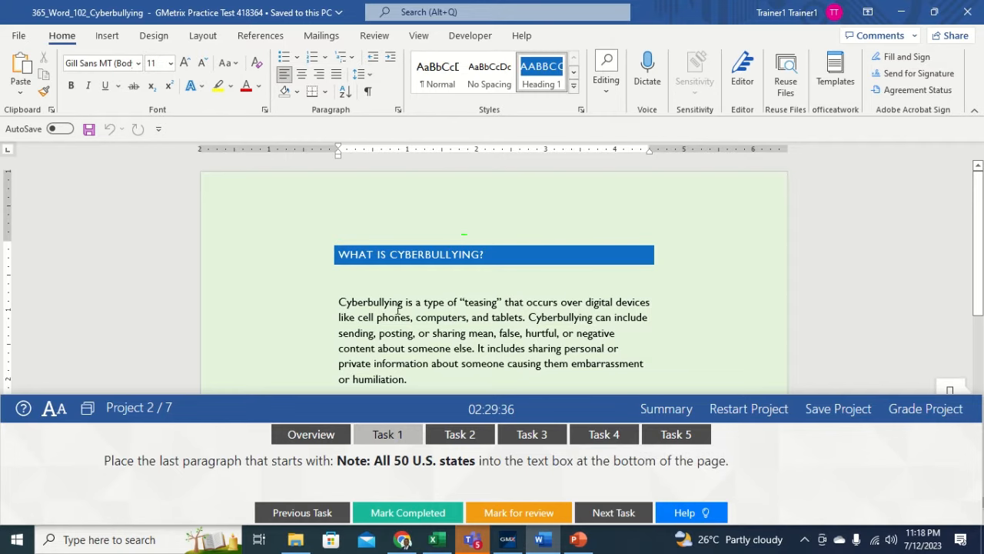
- Cut the 'Note: All 50 U.S. states' paragraph and paste it into the bottom text box
{"action": "left_click_drag", "start_coordinate": [981, 265], "coordinate": [982, 377]}
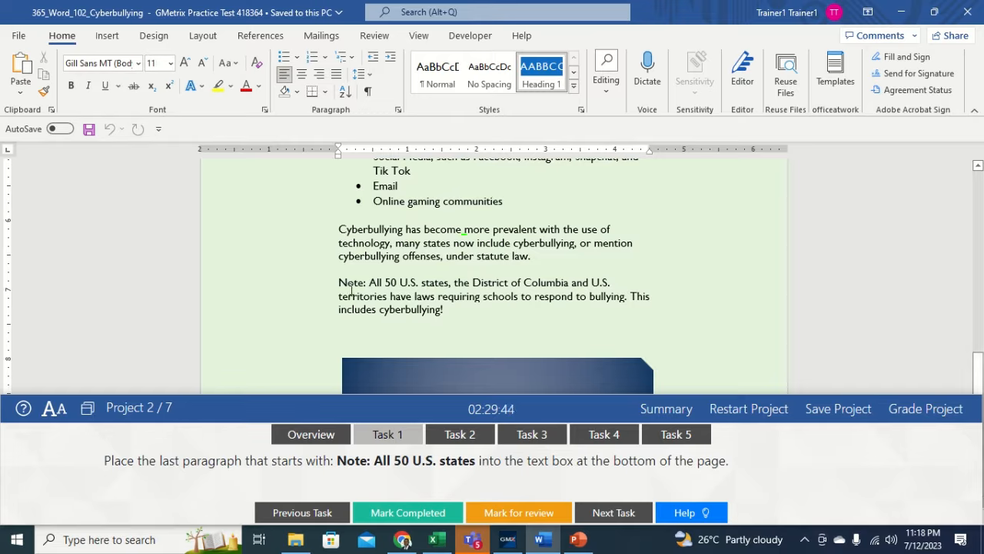
{"action": "triple_click", "coordinate": [379, 295]}
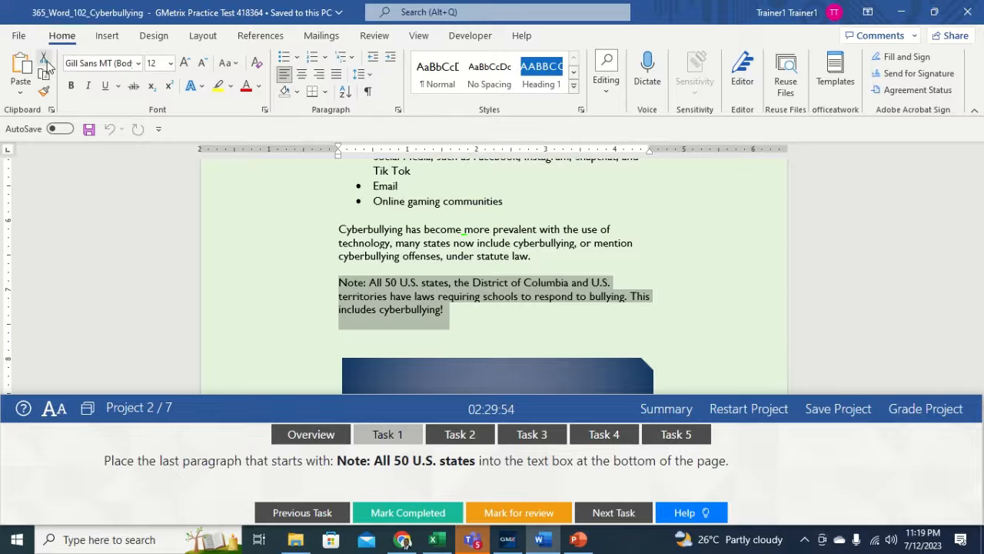
{"action": "left_click", "coordinate": [45, 62]}
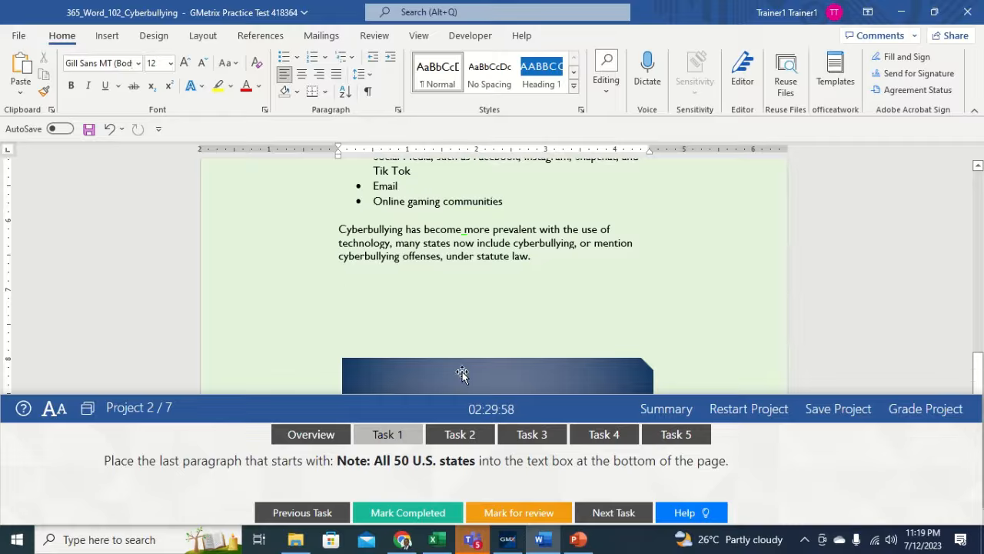
{"action": "left_click", "coordinate": [423, 377]}
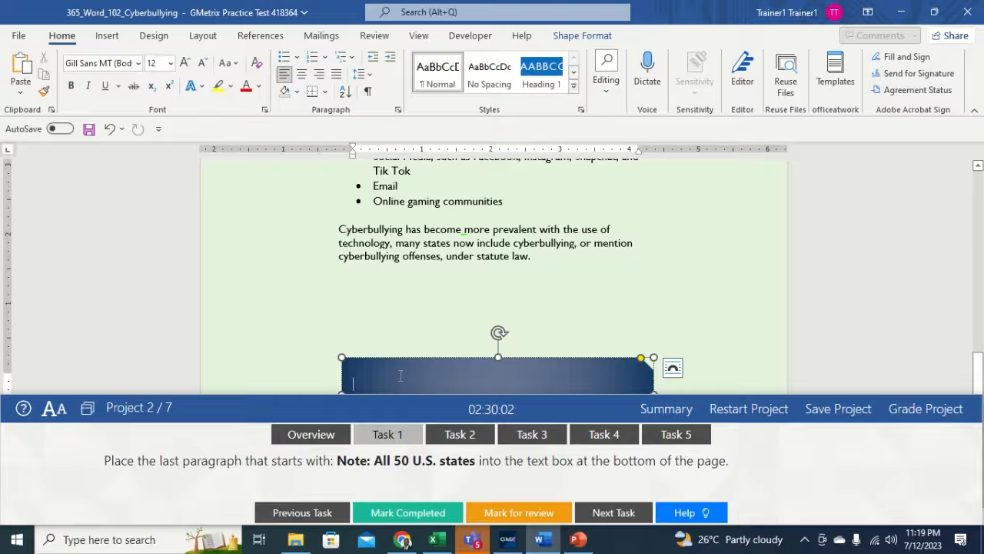
{"action": "left_click", "coordinate": [22, 67]}
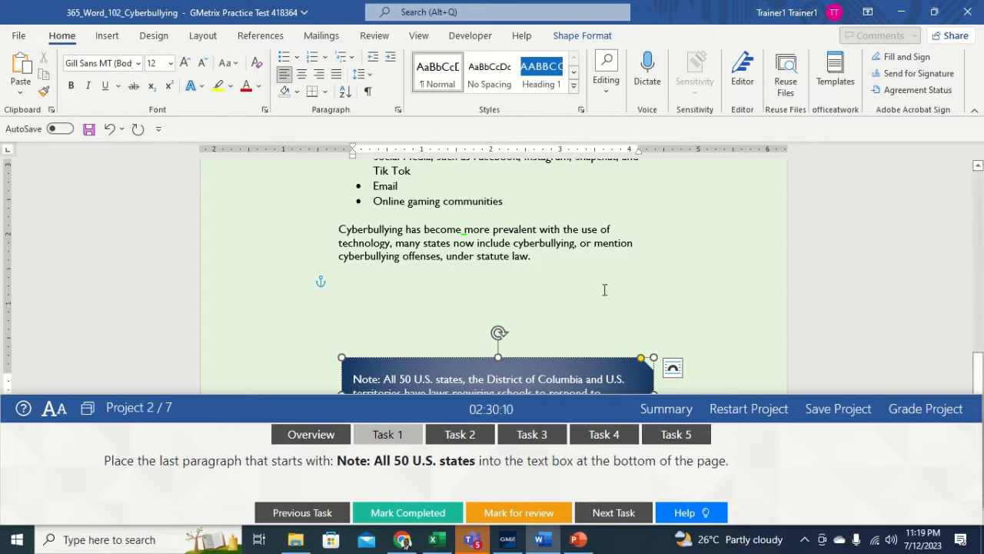
{"action": "left_click", "coordinate": [450, 288]}
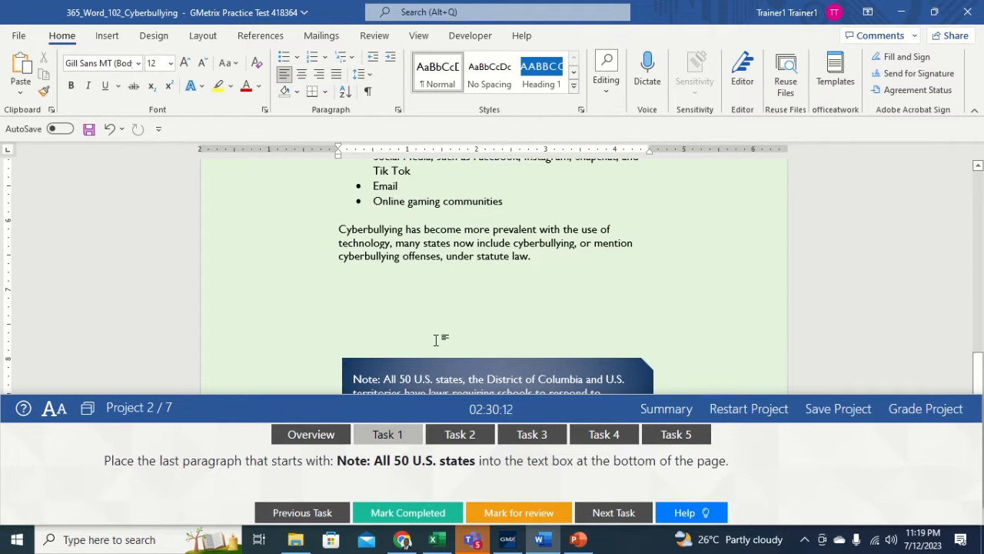
- Show GMetrix Task 2: margins of 1.0" top and bottom, 1.2" left and right
{"action": "left_click", "coordinate": [447, 435]}
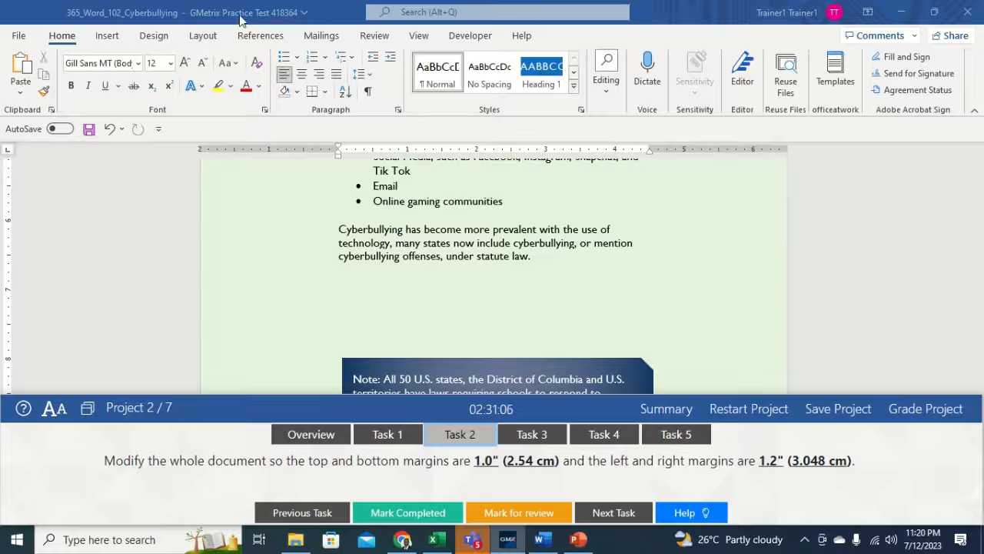
{"action": "left_click", "coordinate": [204, 39]}
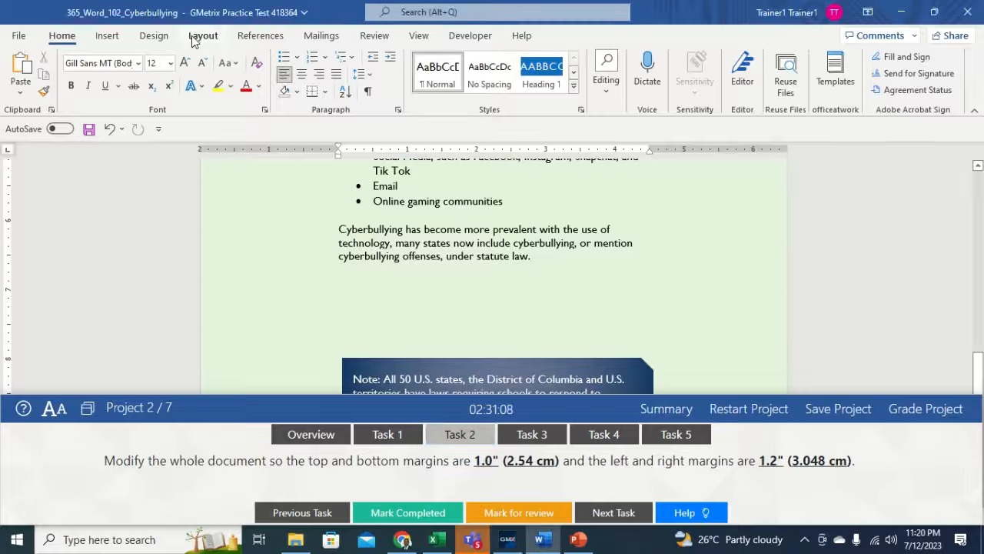
- Open Custom Margins in Page Setup and begin retyping the left margin as 1.2"
{"action": "left_click", "coordinate": [203, 36]}
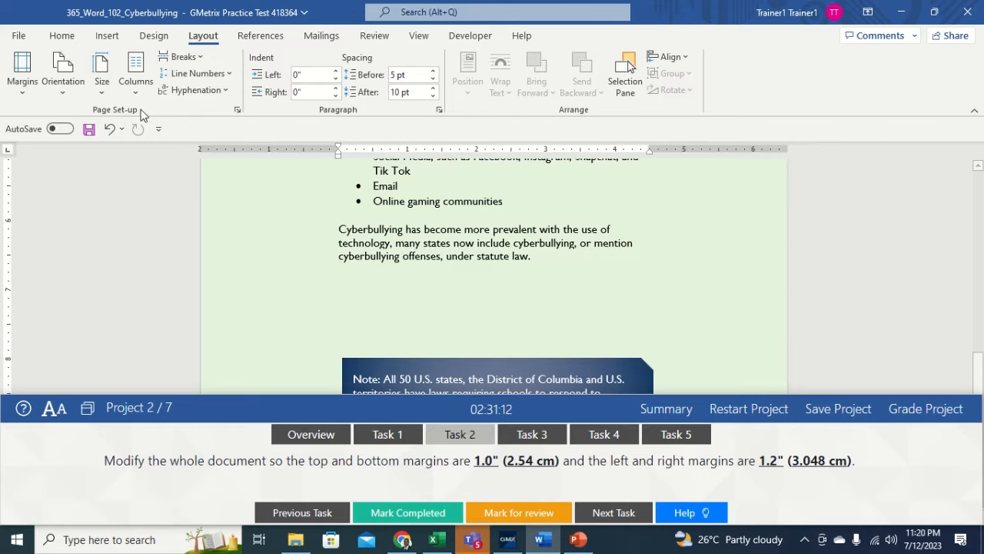
{"action": "left_click", "coordinate": [25, 97]}
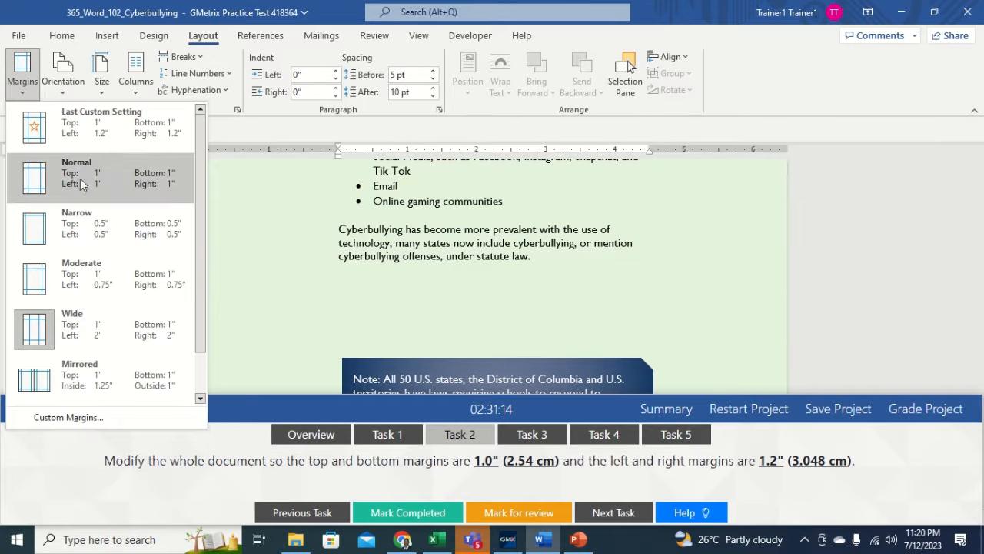
{"action": "left_click", "coordinate": [54, 417]}
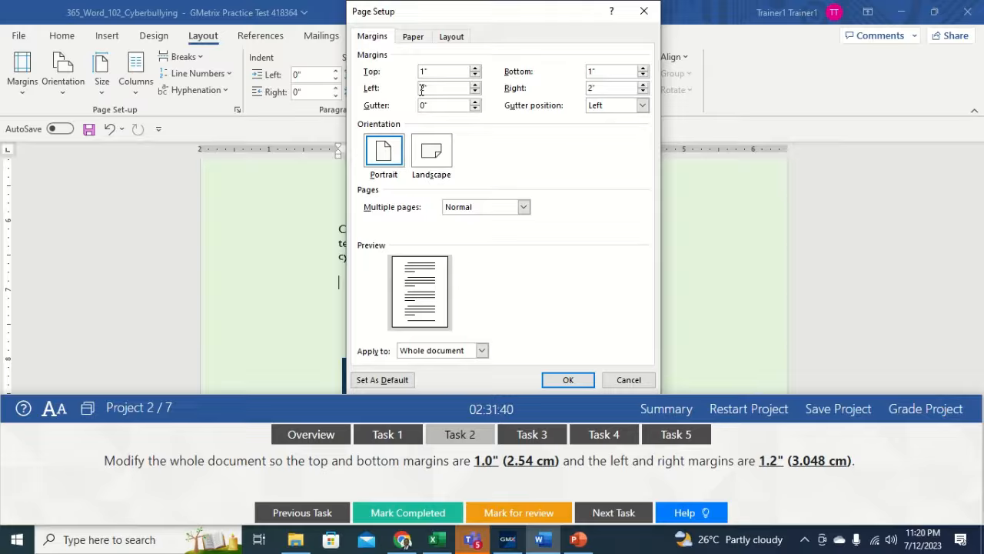
{"action": "type", "text": "2"}
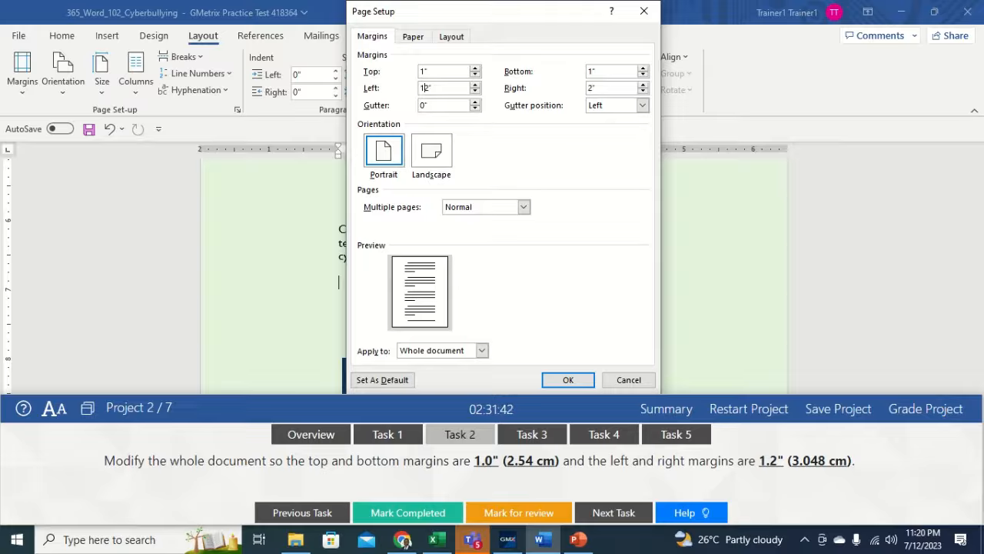
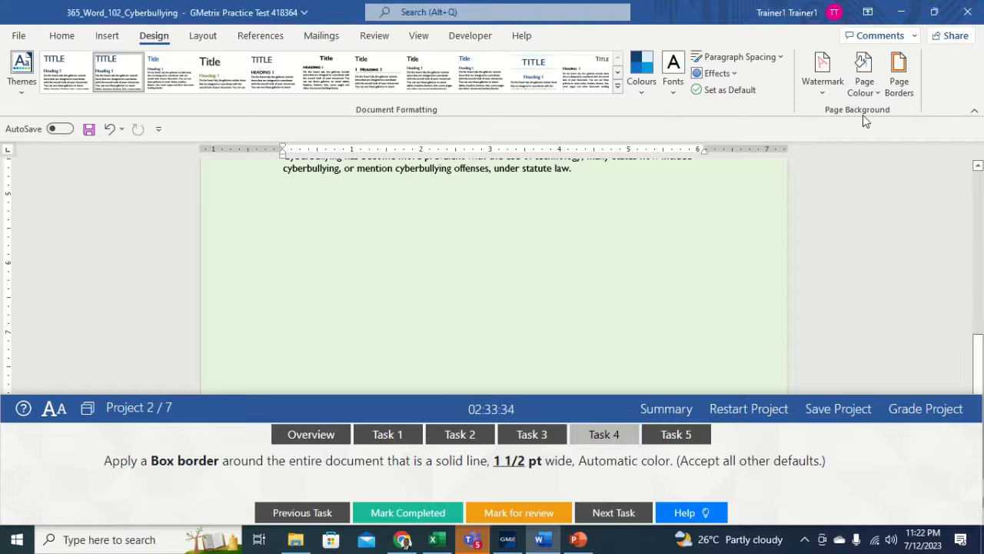
- Apply a solid 1½ pt Automatic-colour Box page border to the whole document
{"action": "left_click", "coordinate": [906, 77]}
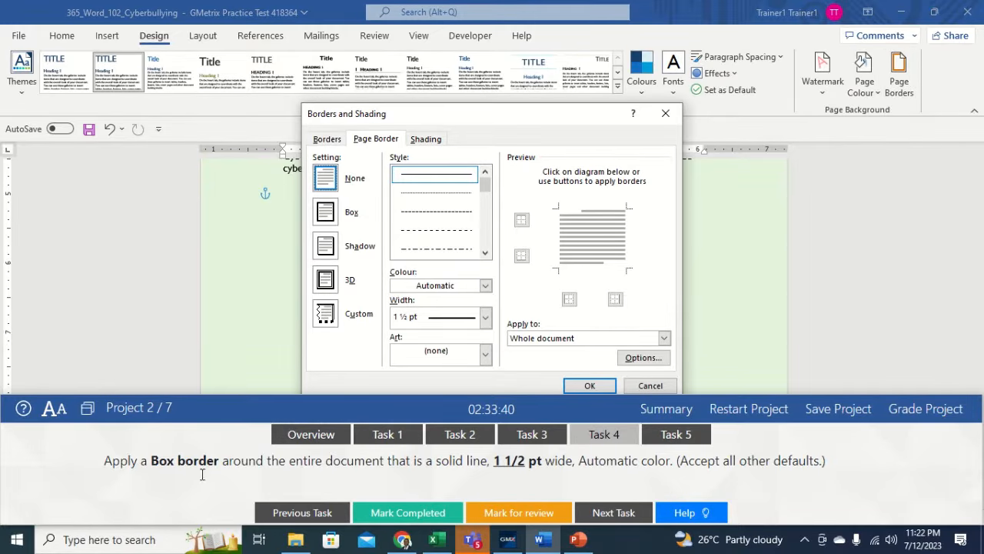
{"action": "left_click", "coordinate": [326, 221]}
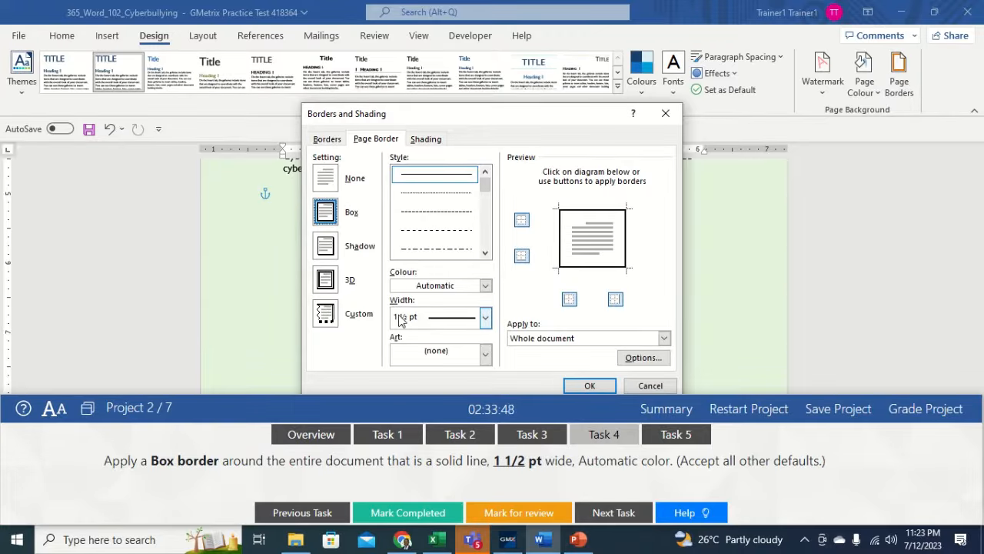
{"action": "left_click", "coordinate": [485, 317]}
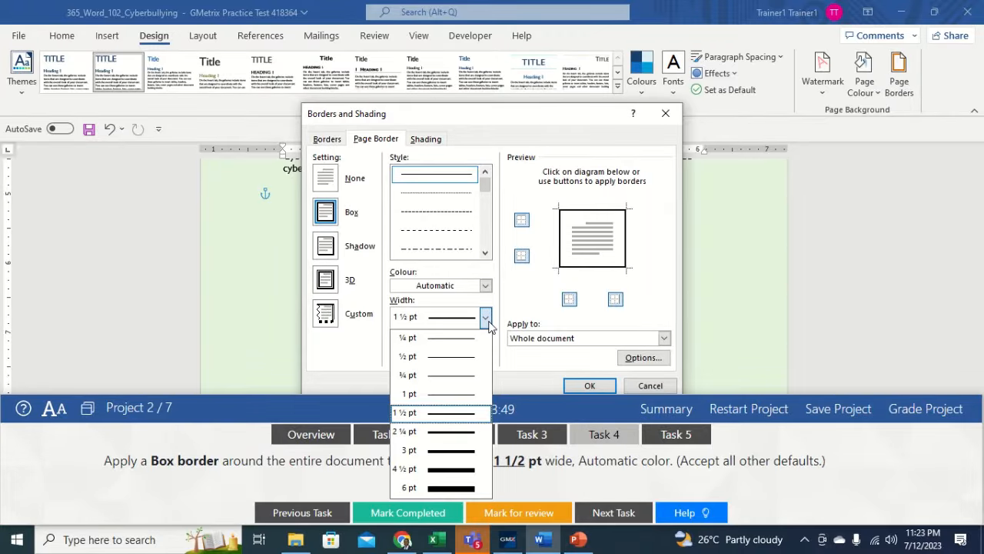
{"action": "left_click", "coordinate": [449, 413]}
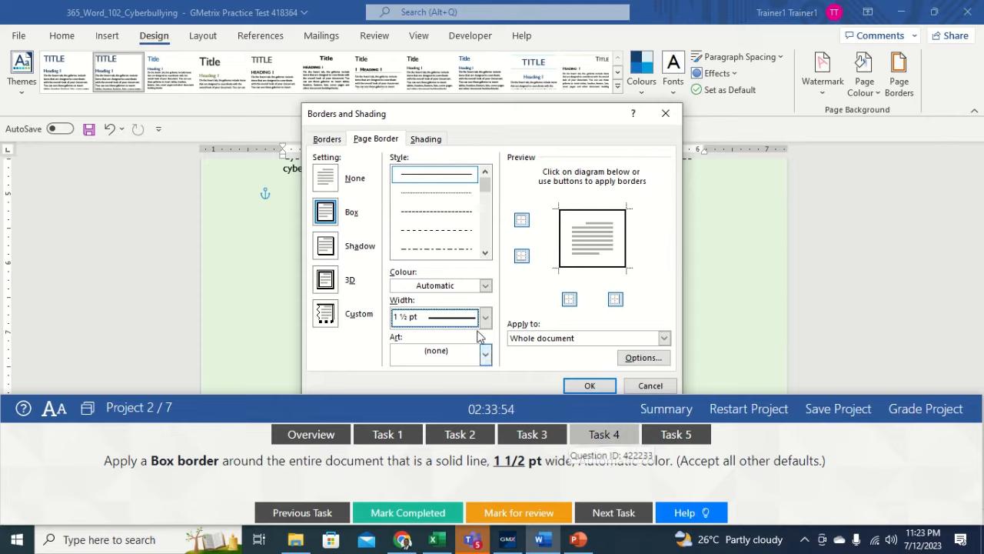
{"action": "left_click", "coordinate": [486, 285]}
{"action": "left_click", "coordinate": [439, 305]}
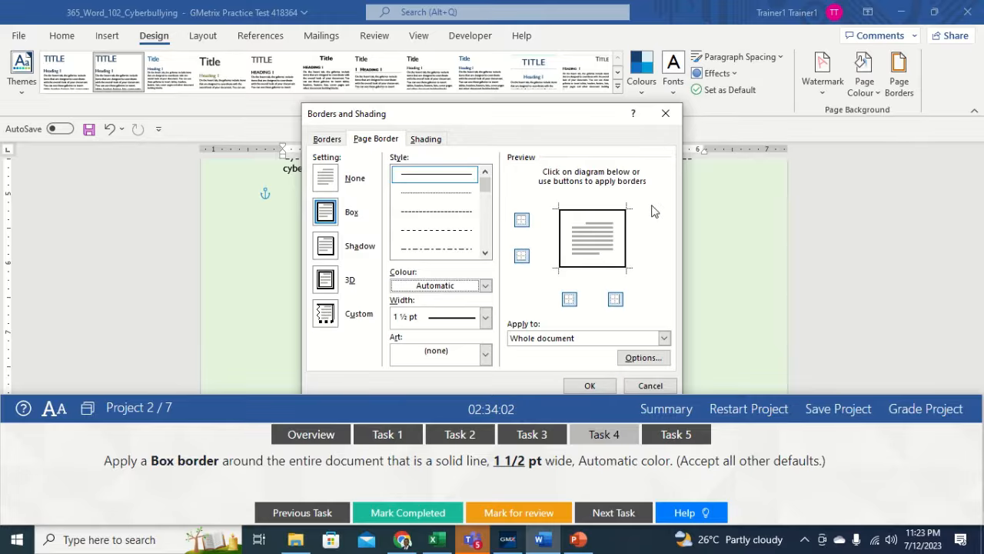
{"action": "left_click_drag", "start_coordinate": [543, 119], "coordinate": [509, 53]}
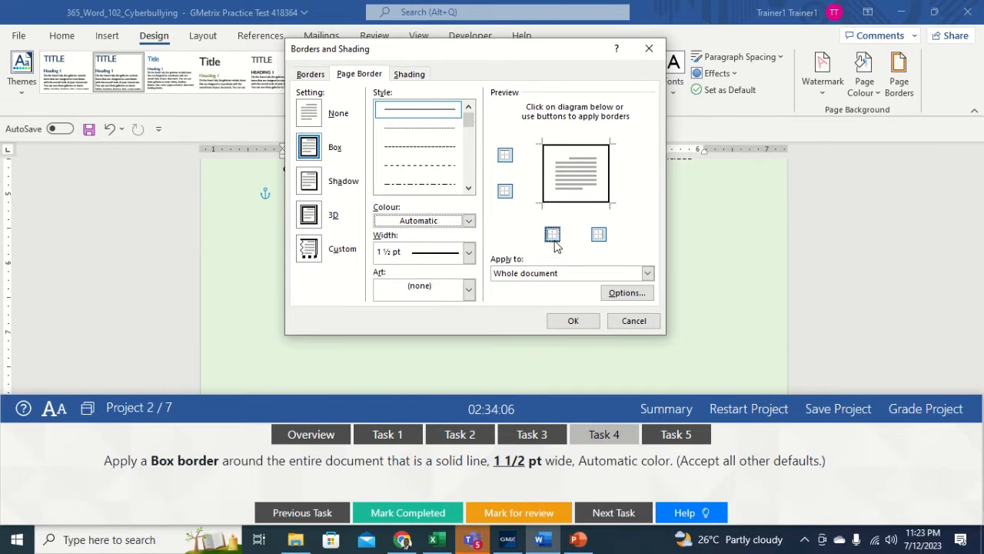
{"action": "left_click", "coordinate": [572, 322]}
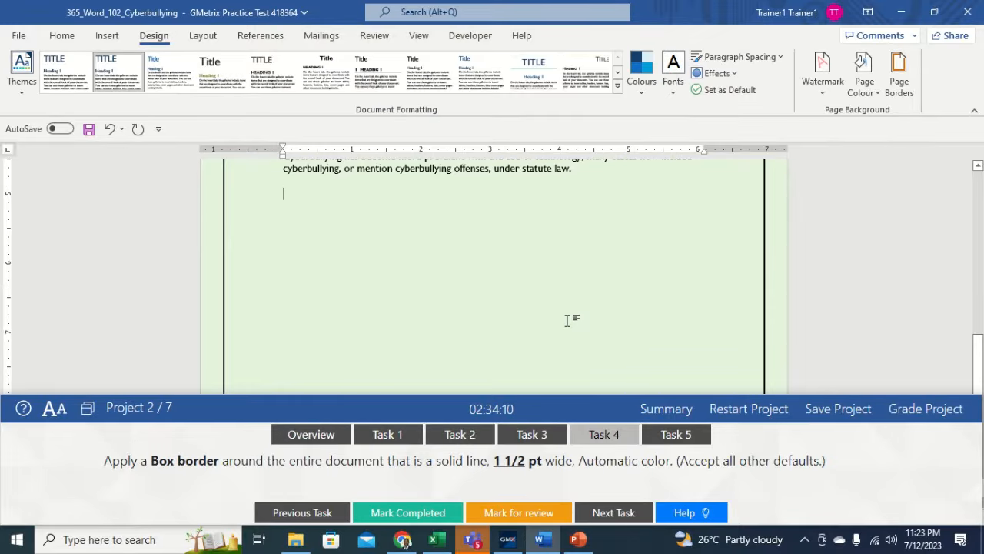
- Show Task 5 and place the cursor on the empty line under 'What is Cyberbullying?'
{"action": "left_click", "coordinate": [677, 436]}
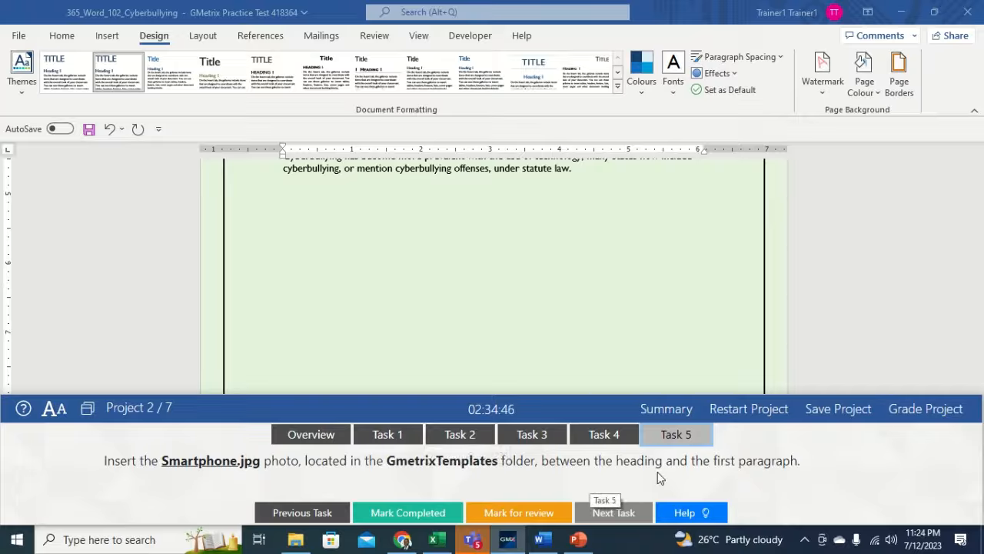
{"action": "left_click", "coordinate": [569, 277]}
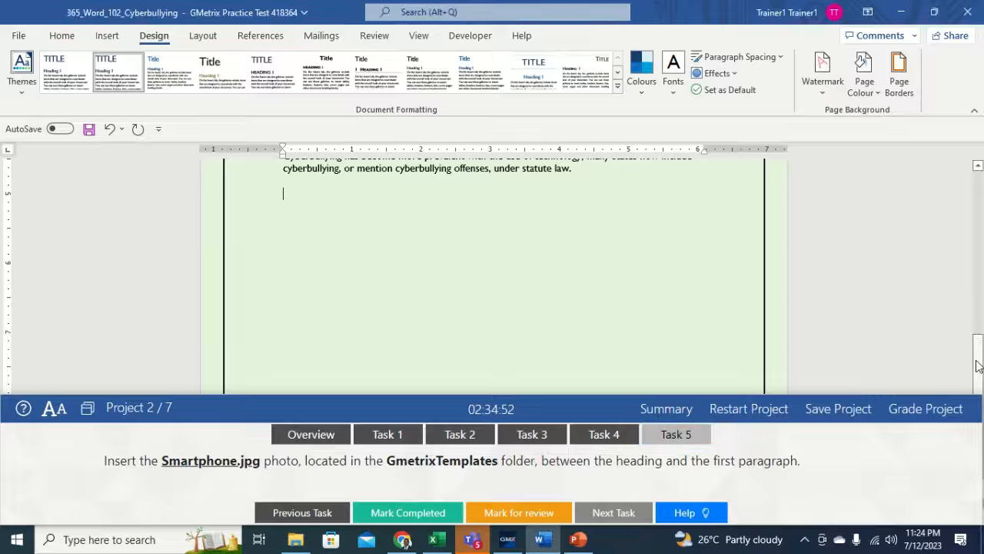
{"action": "left_click_drag", "start_coordinate": [978, 369], "coordinate": [975, 146]}
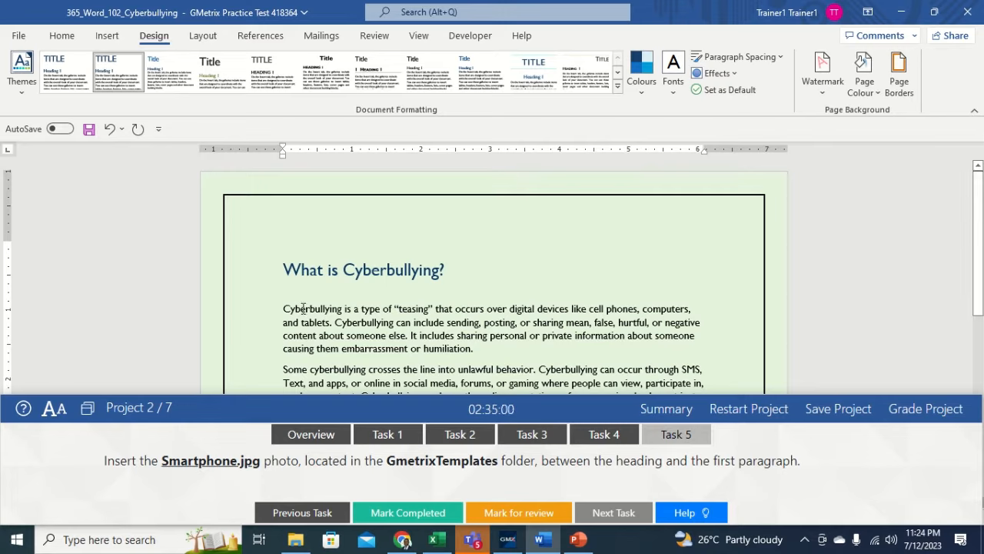
{"action": "left_click", "coordinate": [345, 289]}
- Insert Smartphone.jpg from GMetrixTemplates below the 'What is Cyberbullying?' heading
{"action": "left_click", "coordinate": [108, 36]}
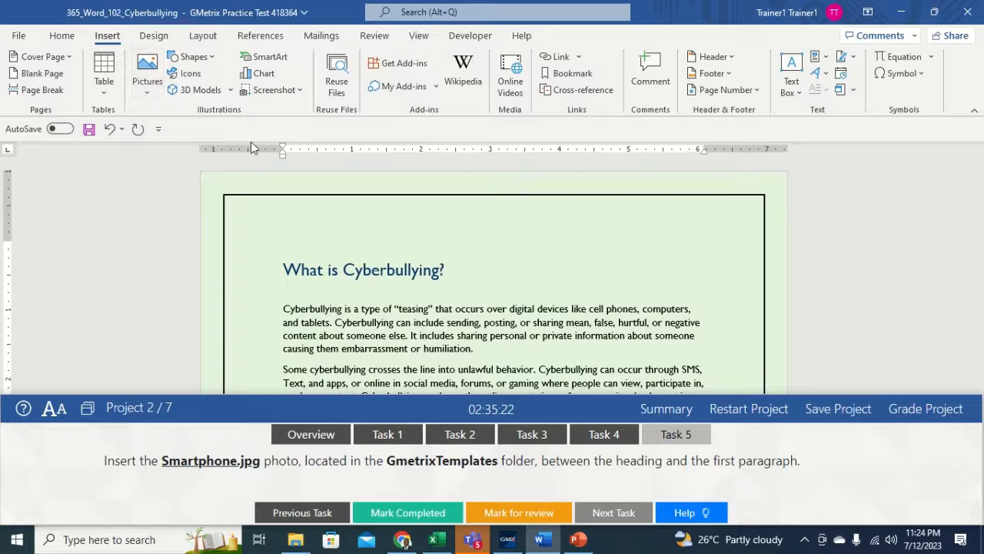
{"action": "left_click", "coordinate": [151, 91]}
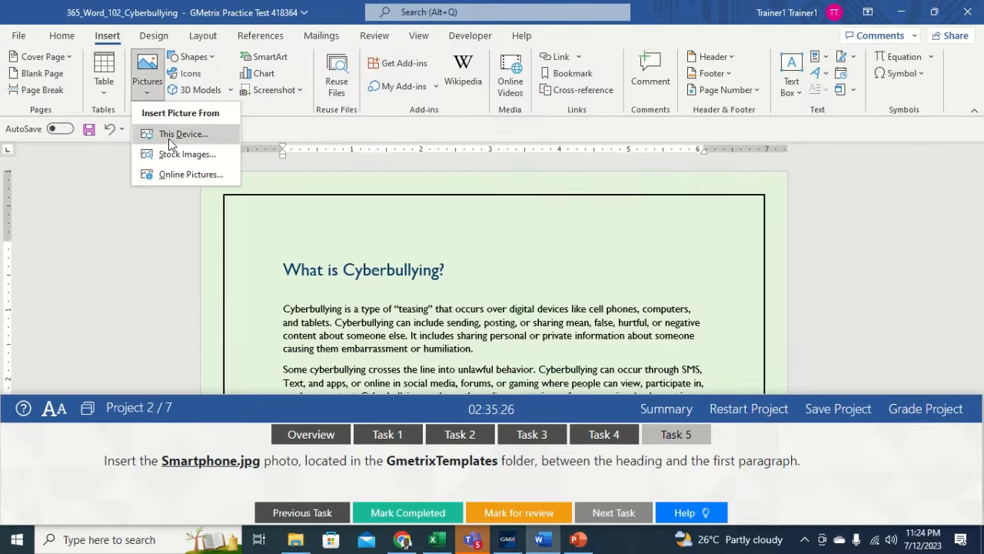
{"action": "left_click", "coordinate": [171, 137]}
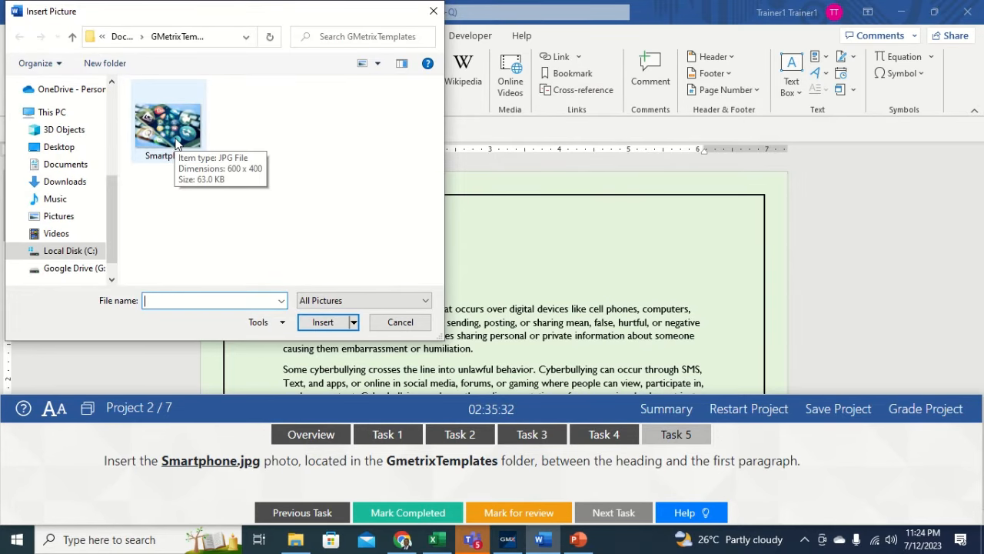
{"action": "left_click", "coordinate": [176, 143]}
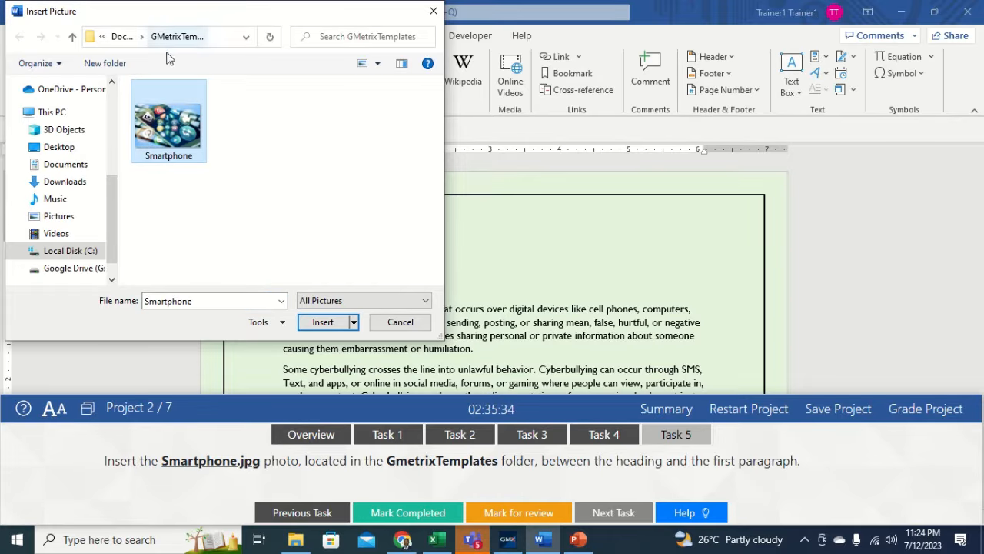
{"action": "left_click", "coordinate": [323, 322]}
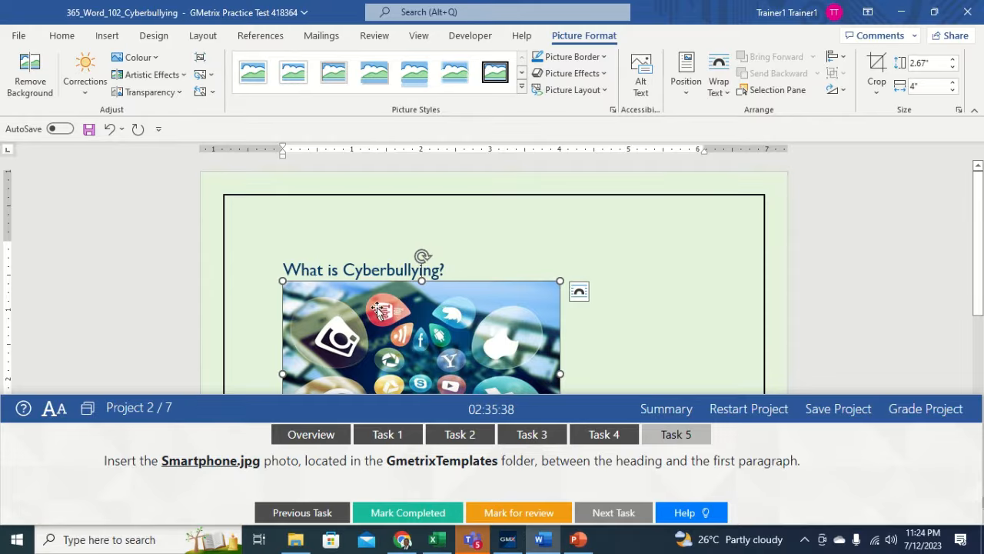
{"action": "left_click", "coordinate": [569, 340]}
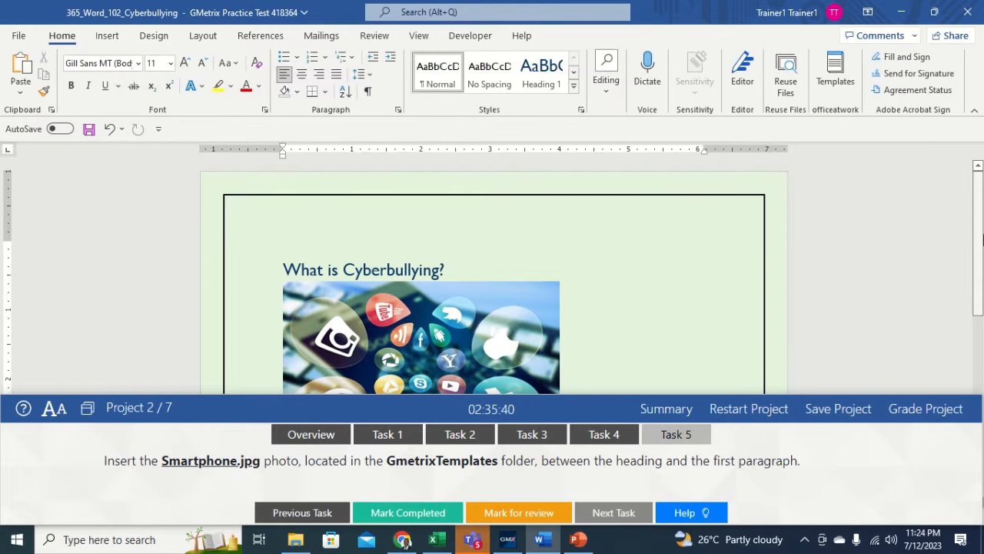
{"action": "scroll", "coordinate": [978, 232], "scroll_direction": "down", "scroll_amount": 3}
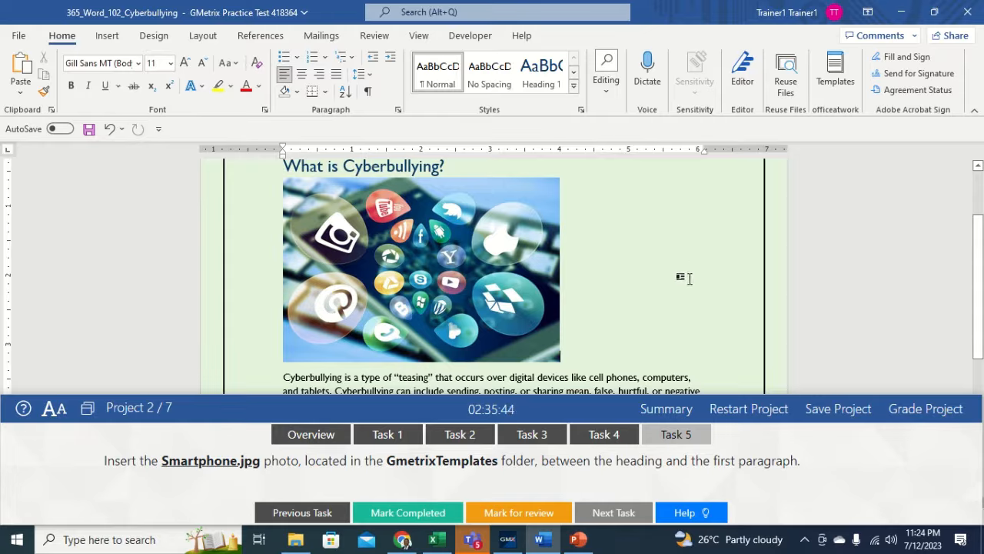
- Grade the cyberbullying project, with all five tasks correct, and advance to the MainStreet Bakery brochure
{"action": "left_click", "coordinate": [928, 415]}
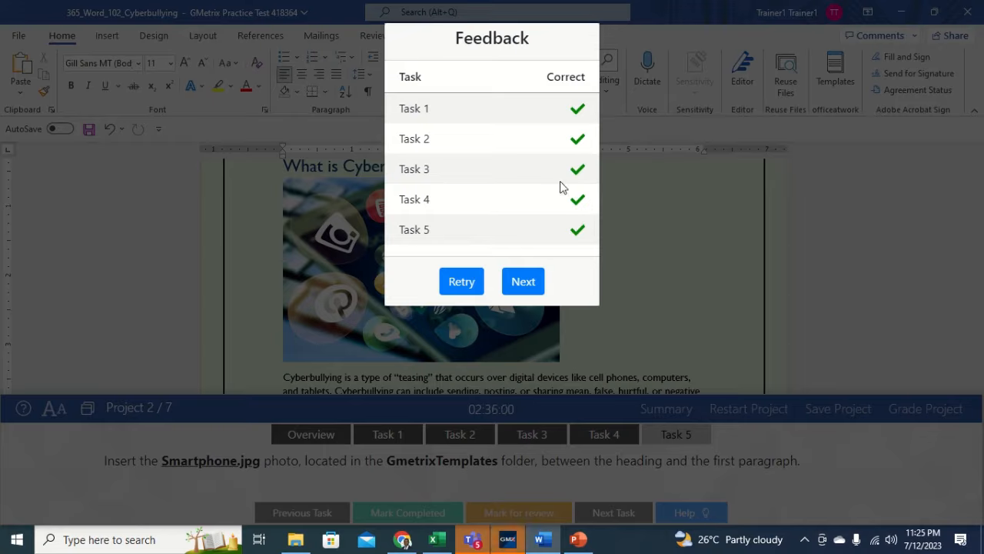
{"action": "left_click", "coordinate": [524, 282]}
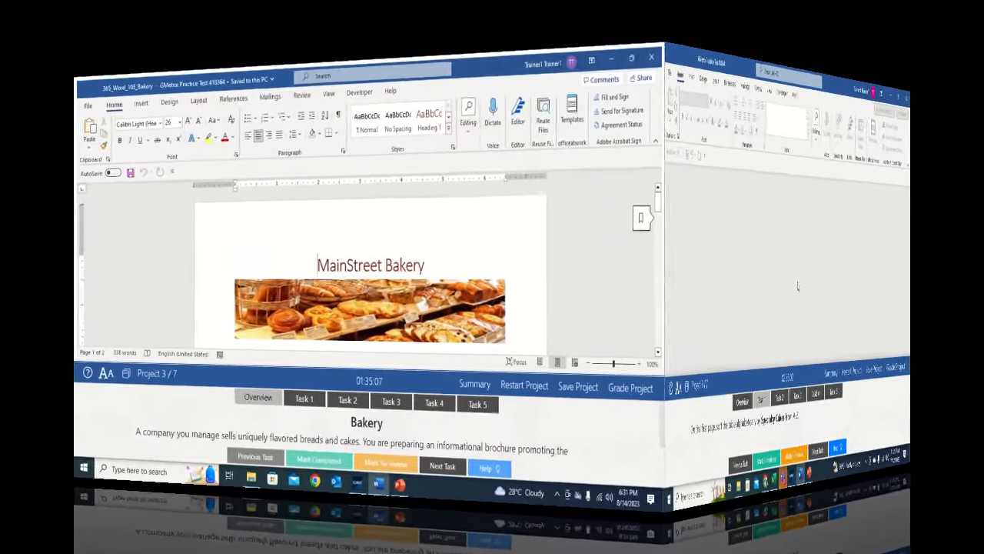
- Show Task 1, sorting the Our Most Popular Cakes table, and return to the document
{"action": "left_click", "coordinate": [387, 435]}
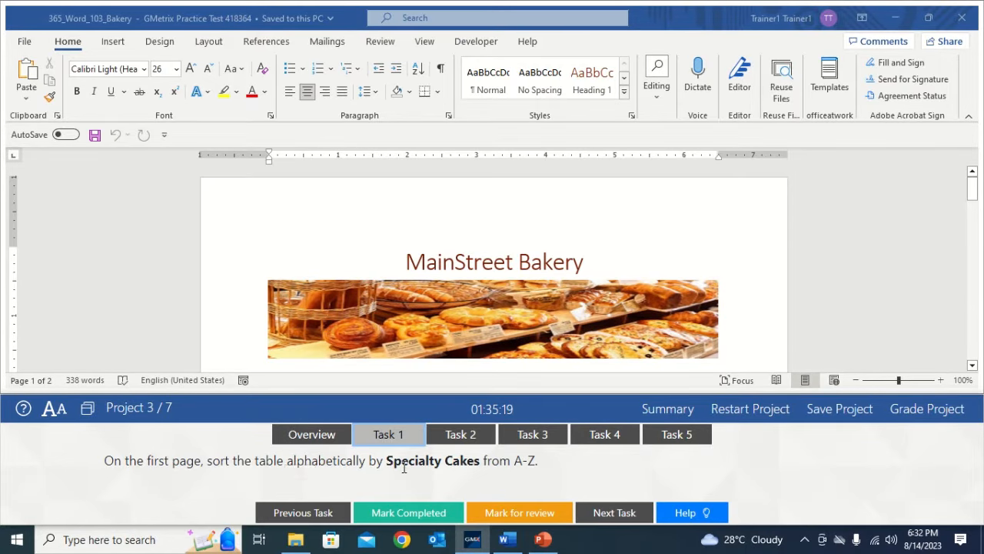
{"action": "left_click", "coordinate": [722, 266]}
{"action": "left_click_drag", "start_coordinate": [974, 195], "coordinate": [974, 235]}
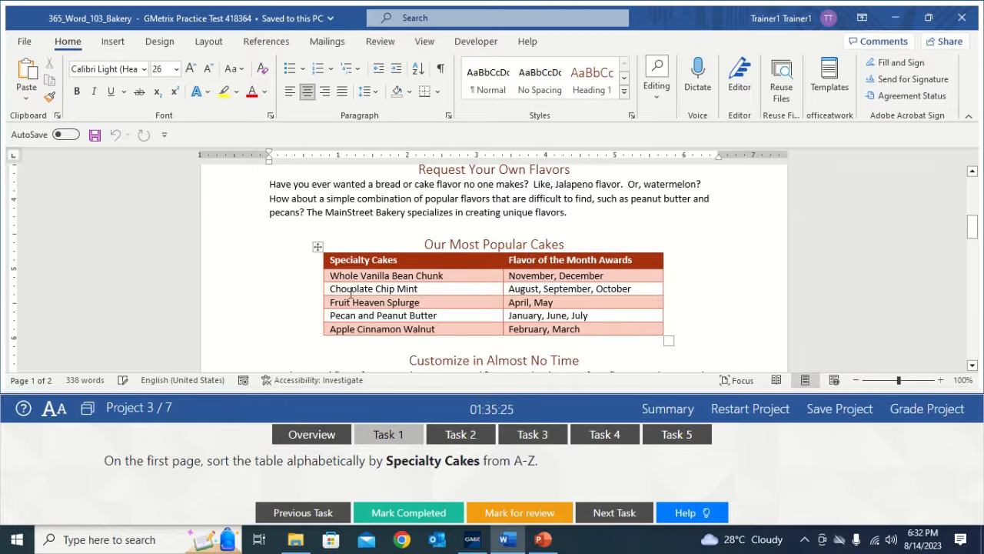
- Sort the cakes table by Specialty Cakes as text, ascending A to Z, with a header row
{"action": "left_click", "coordinate": [317, 247]}
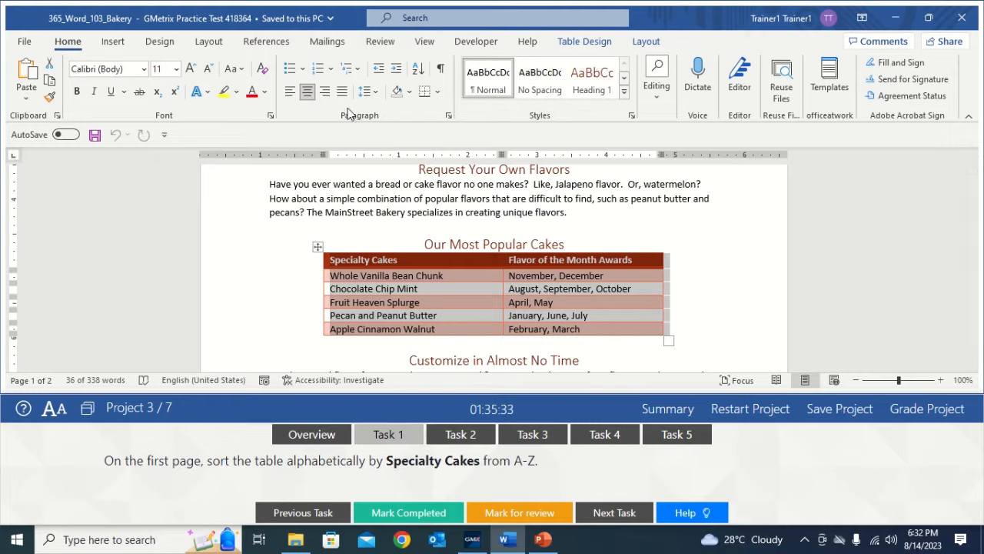
{"action": "left_click", "coordinate": [418, 71]}
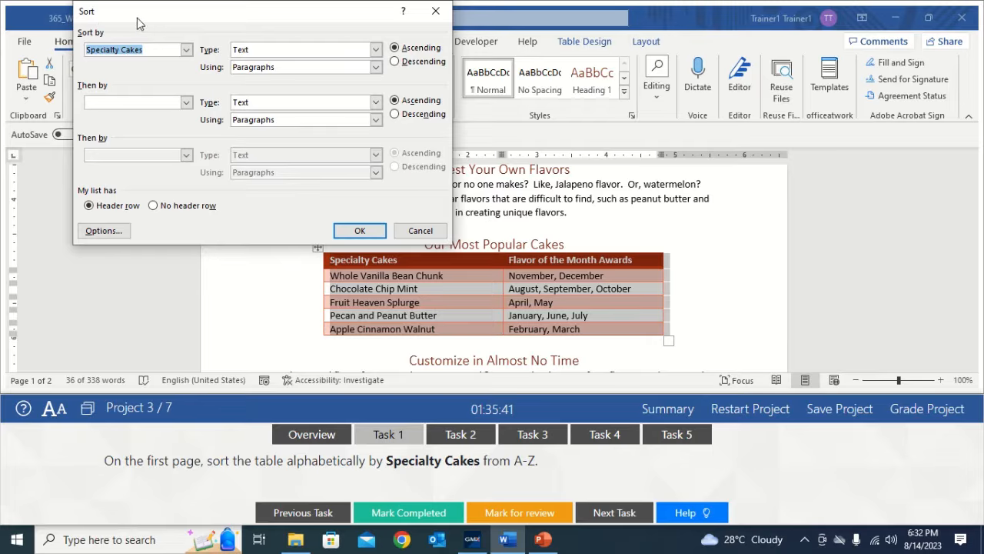
{"action": "left_click", "coordinate": [186, 51]}
{"action": "left_click", "coordinate": [162, 62]}
{"action": "left_click", "coordinate": [376, 50]}
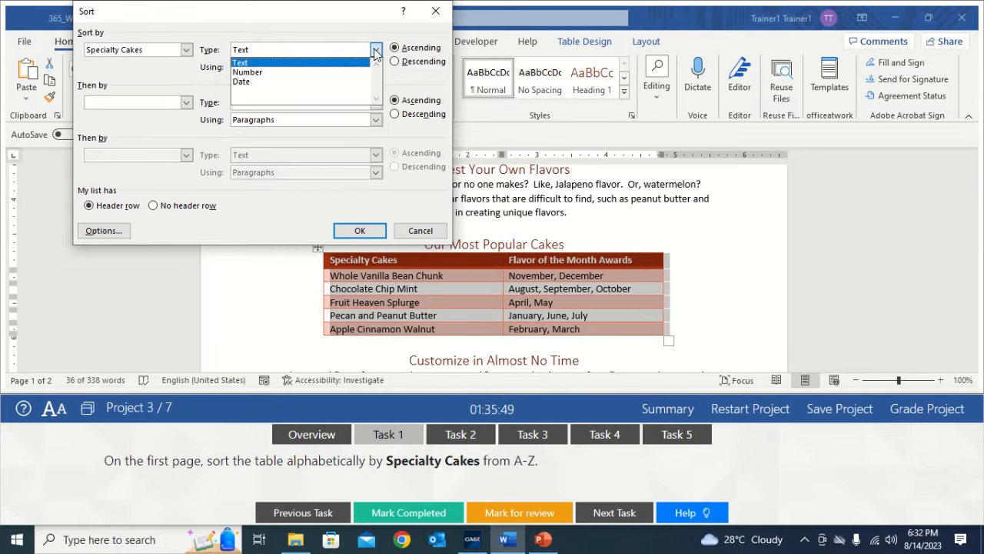
{"action": "left_click", "coordinate": [306, 63]}
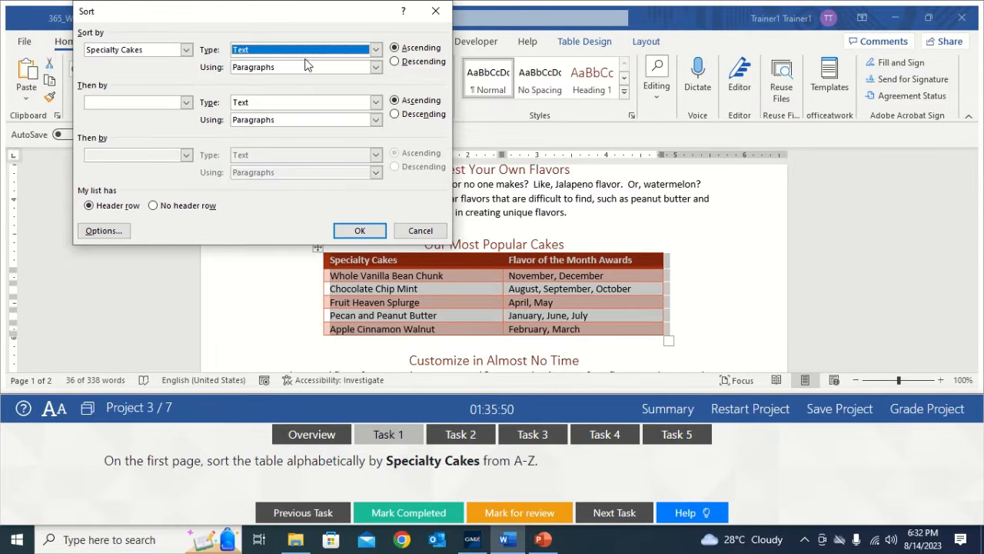
{"action": "left_click", "coordinate": [398, 49]}
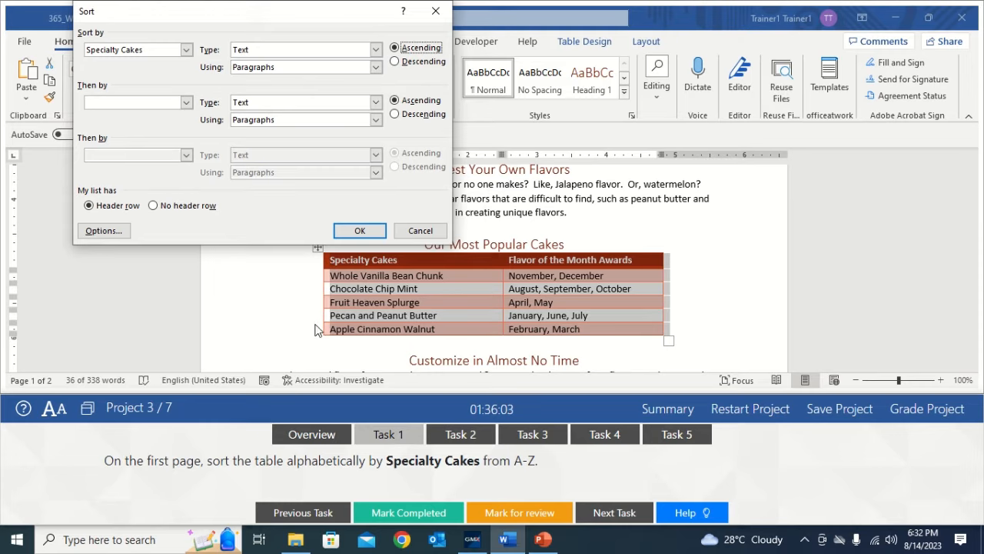
{"action": "left_click", "coordinate": [362, 230]}
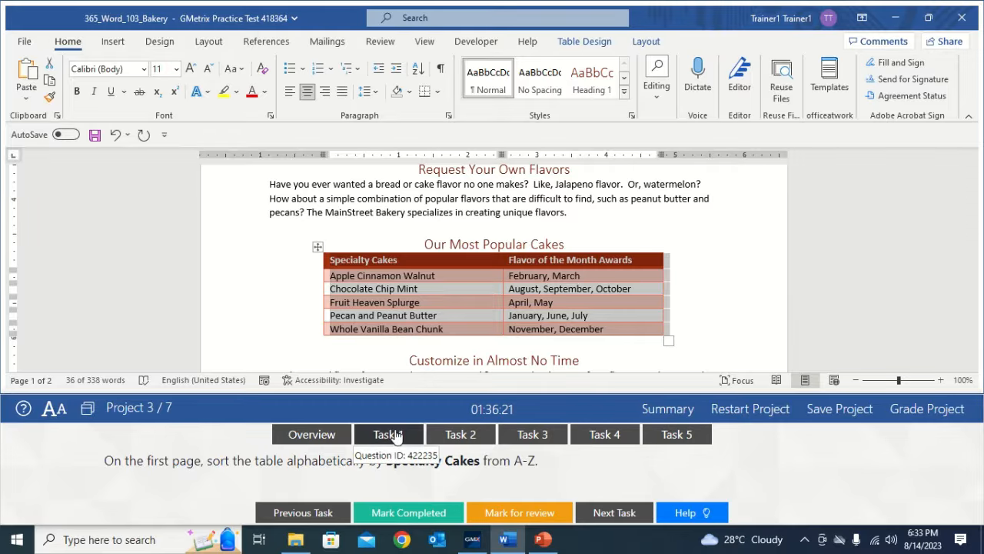
{"action": "left_click", "coordinate": [699, 319]}
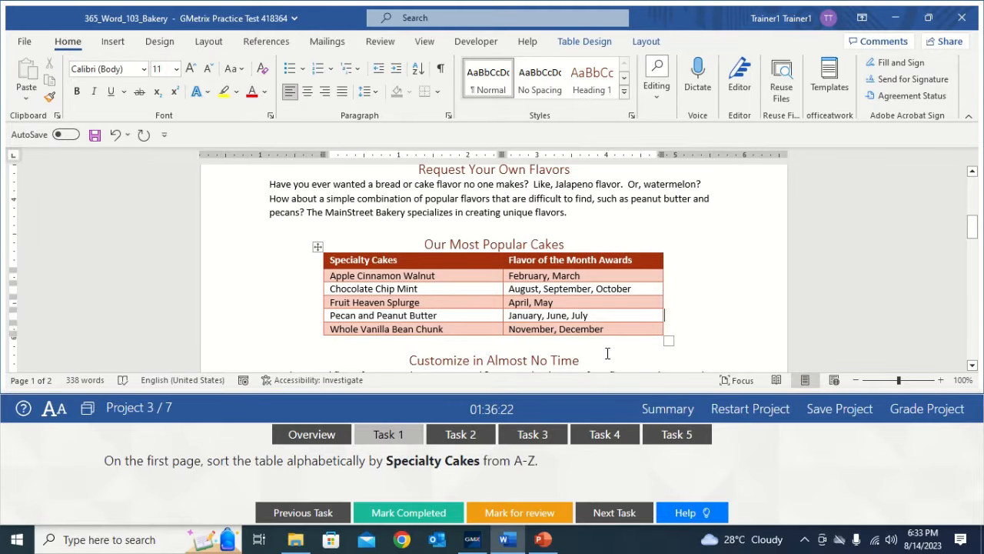
{"action": "left_click", "coordinate": [402, 437]}
- Mark Task 1 completed and bring up Task 2 on bulleting the Key Clients list
{"action": "left_click", "coordinate": [399, 512]}
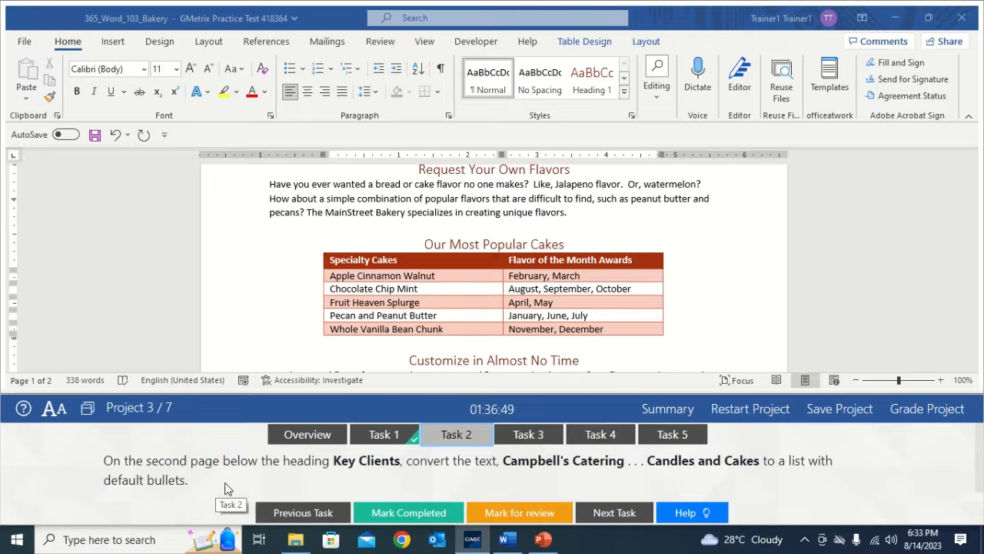
{"action": "left_click", "coordinate": [703, 308]}
{"action": "left_click_drag", "start_coordinate": [974, 238], "coordinate": [978, 284]}
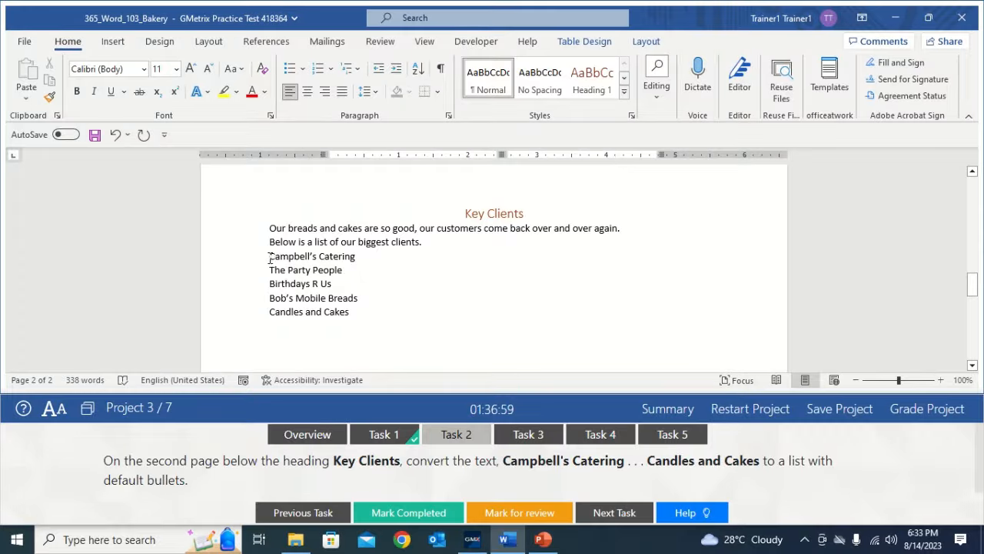
- Apply default bullets to the five client names from Campbell's Catering to Candles and Cakes
{"action": "left_click_drag", "start_coordinate": [270, 258], "coordinate": [359, 322]}
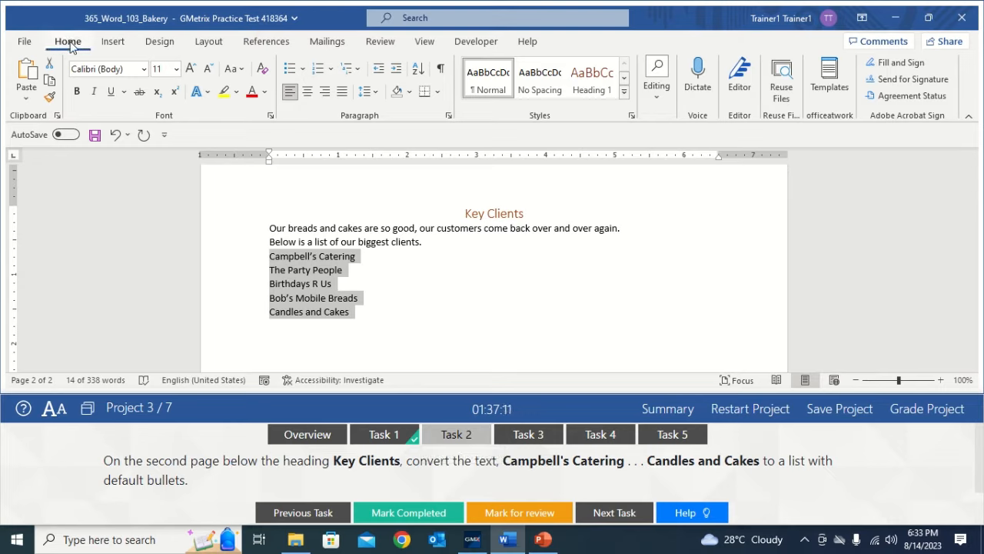
{"action": "left_click", "coordinate": [290, 70]}
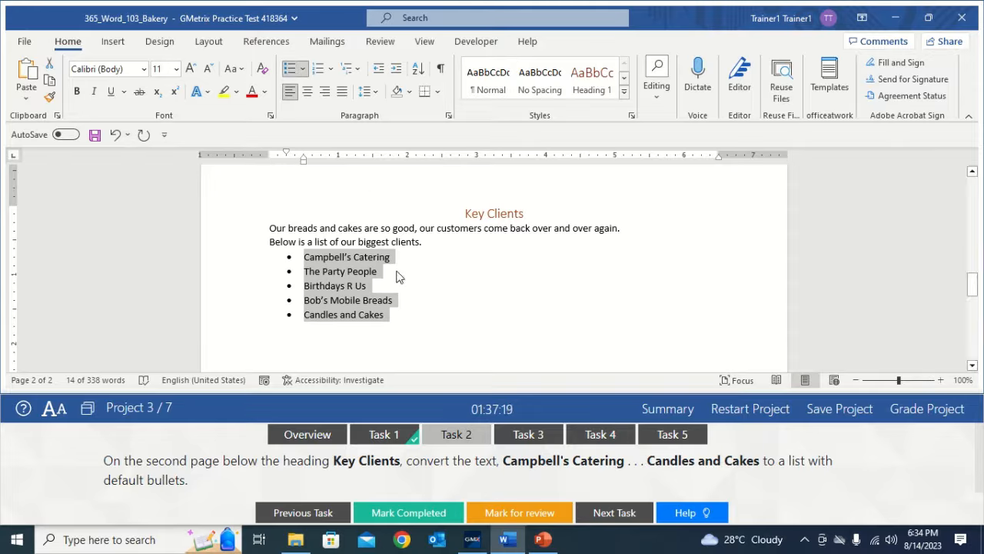
{"action": "left_click", "coordinate": [461, 300]}
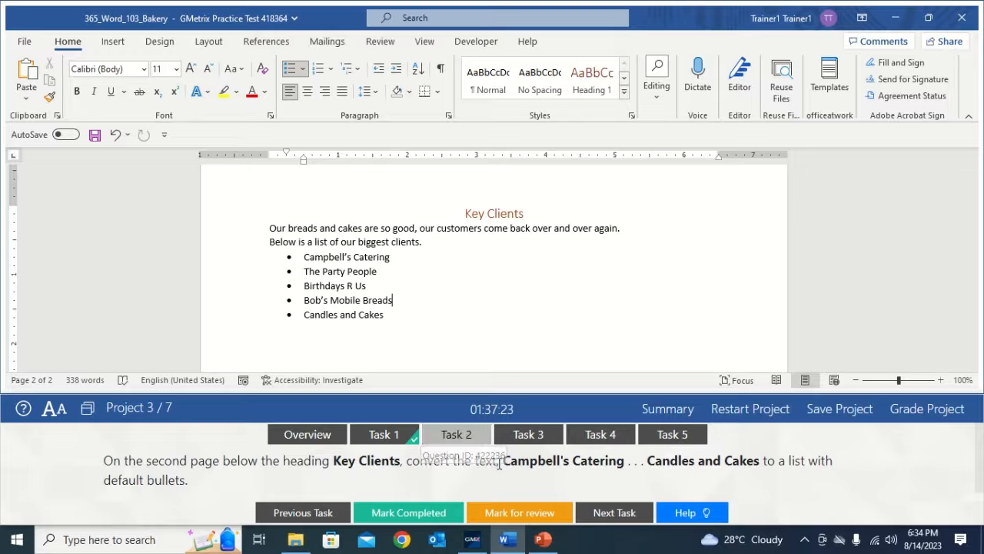
- Mark Task 2 completed and show Task 3, the Austin Quote text box
{"action": "left_click", "coordinate": [415, 512]}
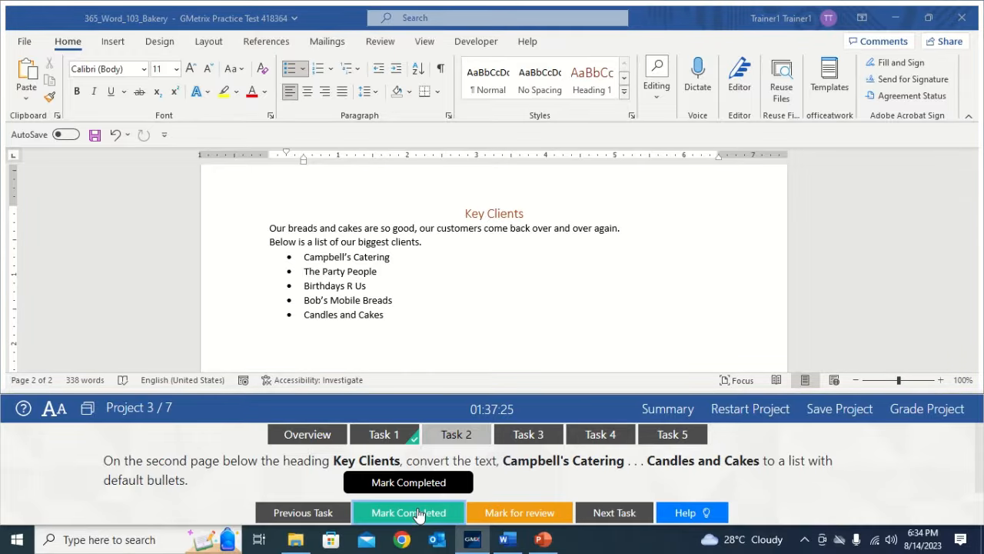
{"action": "left_click", "coordinate": [537, 435]}
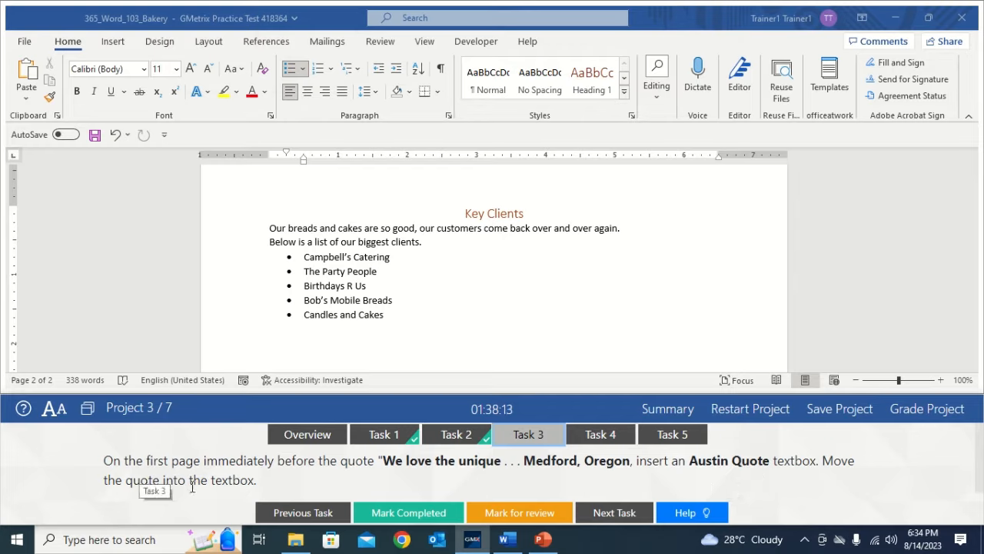
{"action": "left_click", "coordinate": [492, 309]}
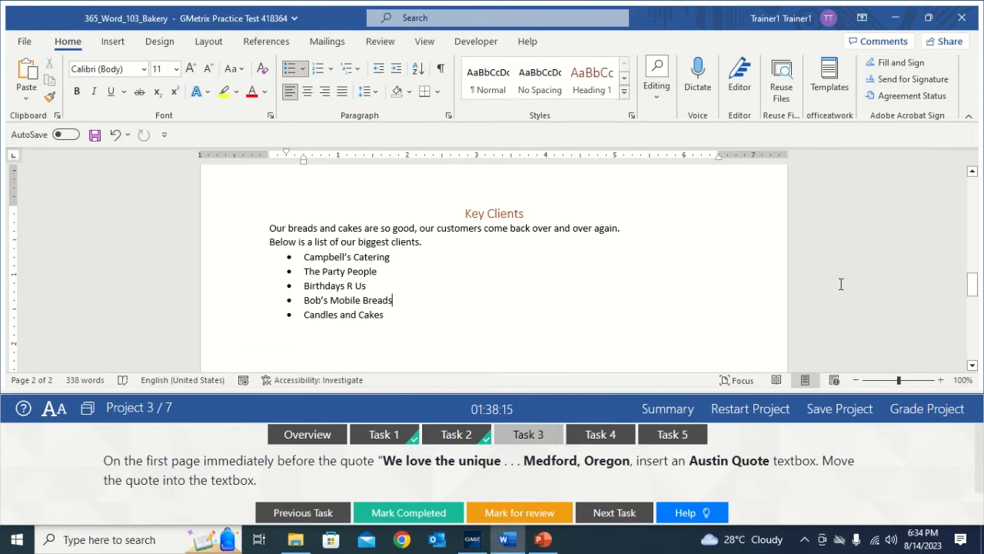
- Put the cursor in the page-one customer quote and display the built-in Text Box gallery
{"action": "left_click_drag", "start_coordinate": [973, 286], "coordinate": [975, 253]}
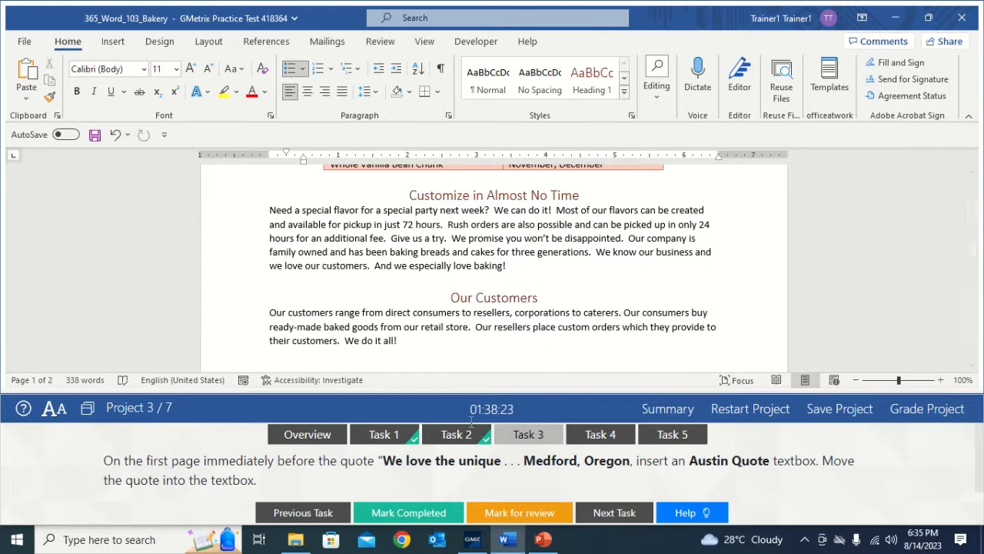
{"action": "left_click_drag", "start_coordinate": [973, 248], "coordinate": [973, 210]}
{"action": "left_click", "coordinate": [316, 282]}
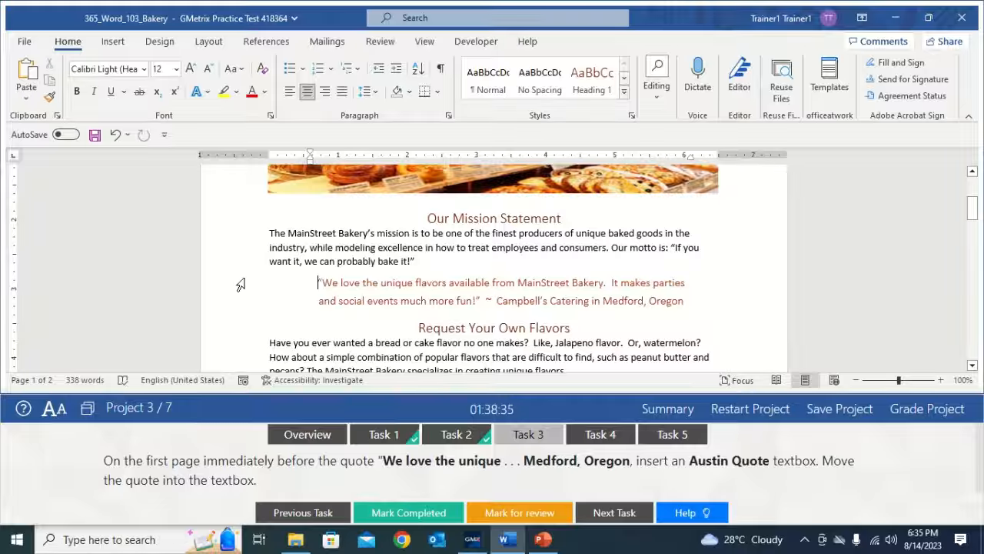
{"action": "left_click", "coordinate": [113, 44]}
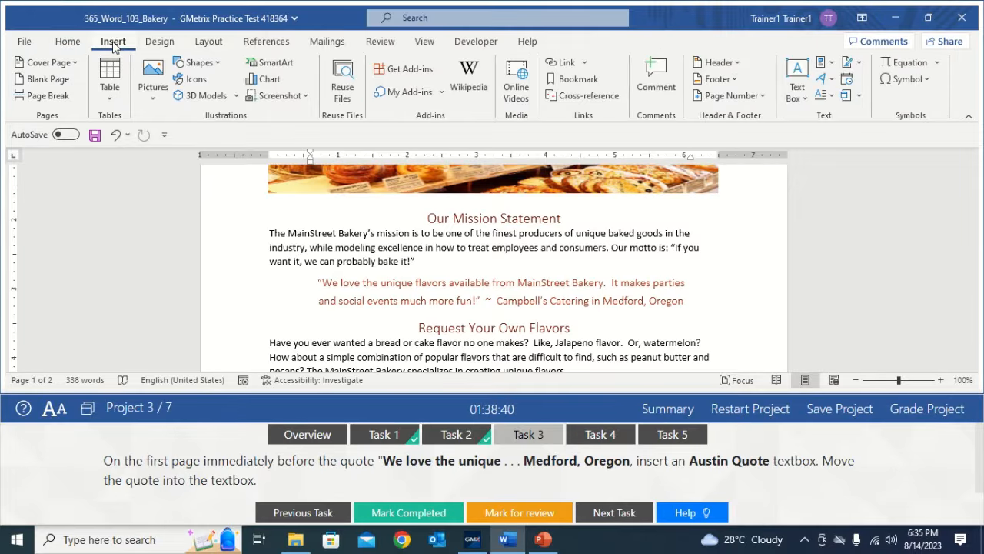
{"action": "left_click", "coordinate": [799, 92]}
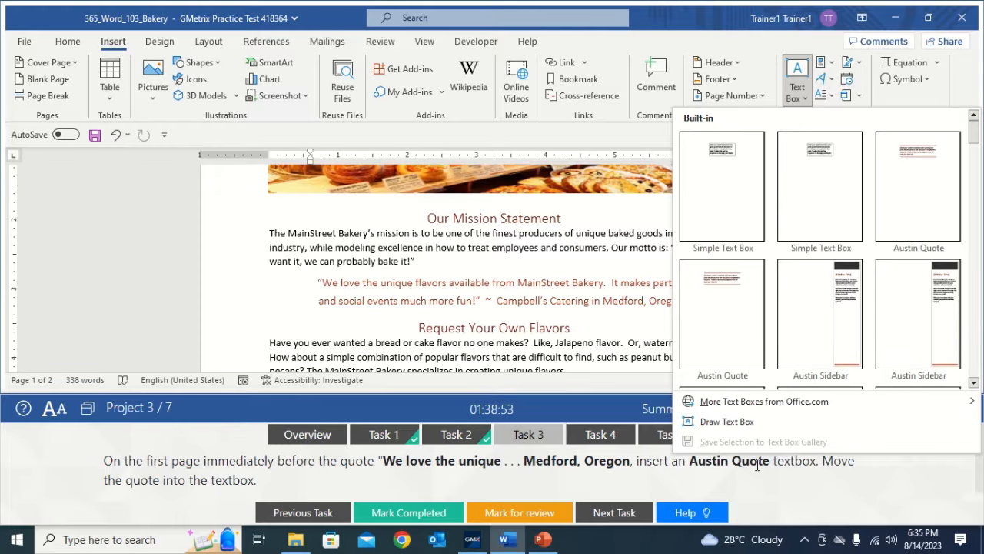
- Insert an Austin Quote text box and cut the Medford, Oregon customer quote
{"action": "left_click", "coordinate": [725, 302]}
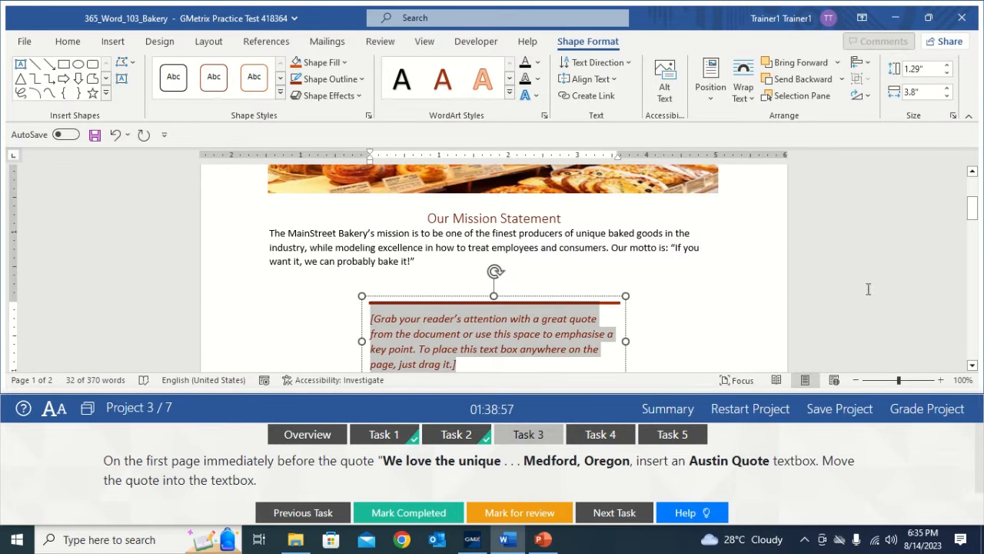
{"action": "left_click_drag", "start_coordinate": [974, 211], "coordinate": [975, 232]}
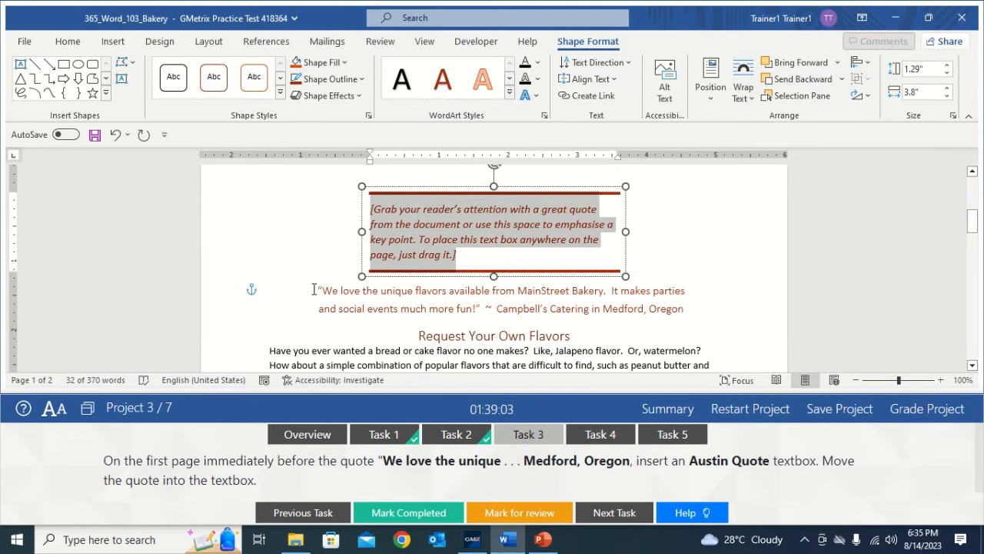
{"action": "left_click_drag", "start_coordinate": [314, 290], "coordinate": [666, 304]}
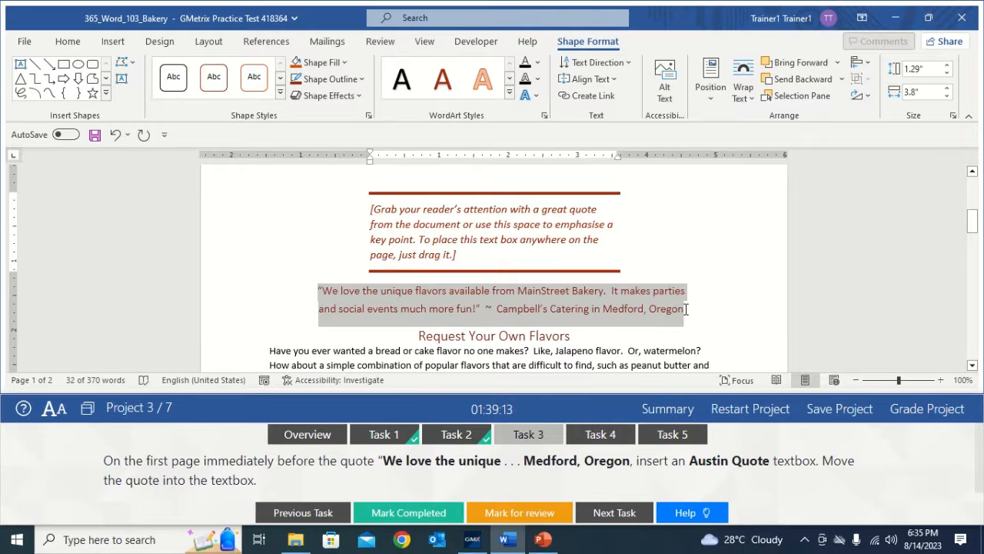
{"action": "left_click_drag", "start_coordinate": [685, 310], "coordinate": [685, 310]}
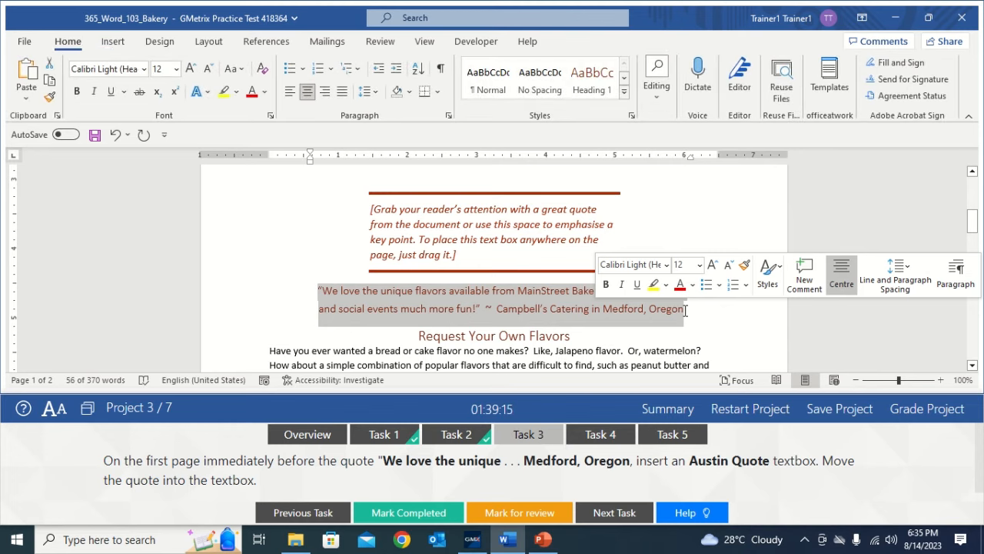
{"action": "left_click", "coordinate": [50, 68]}
- Paste the quote into the Austin Quote placeholder and mark Task 3 completed
{"action": "left_click", "coordinate": [411, 221]}
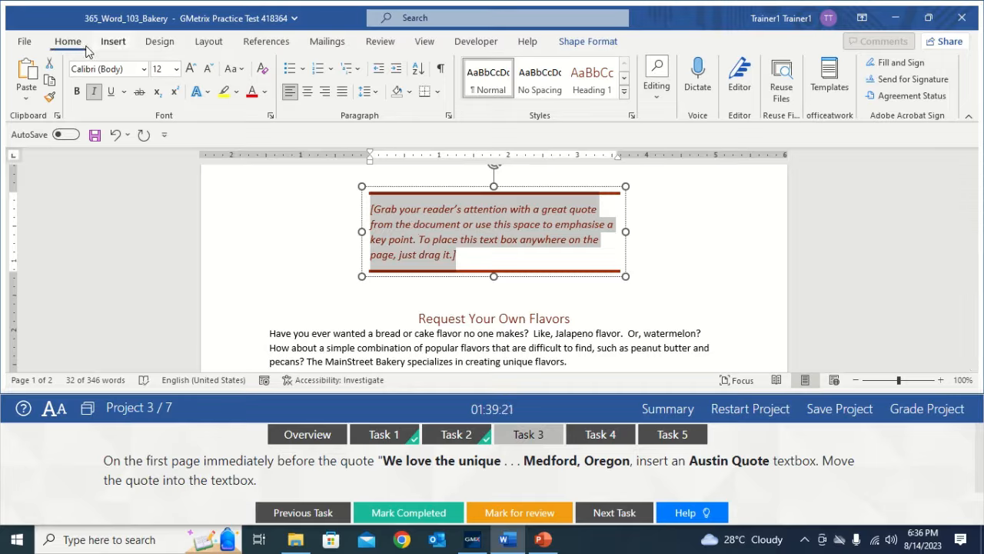
{"action": "left_click", "coordinate": [27, 71]}
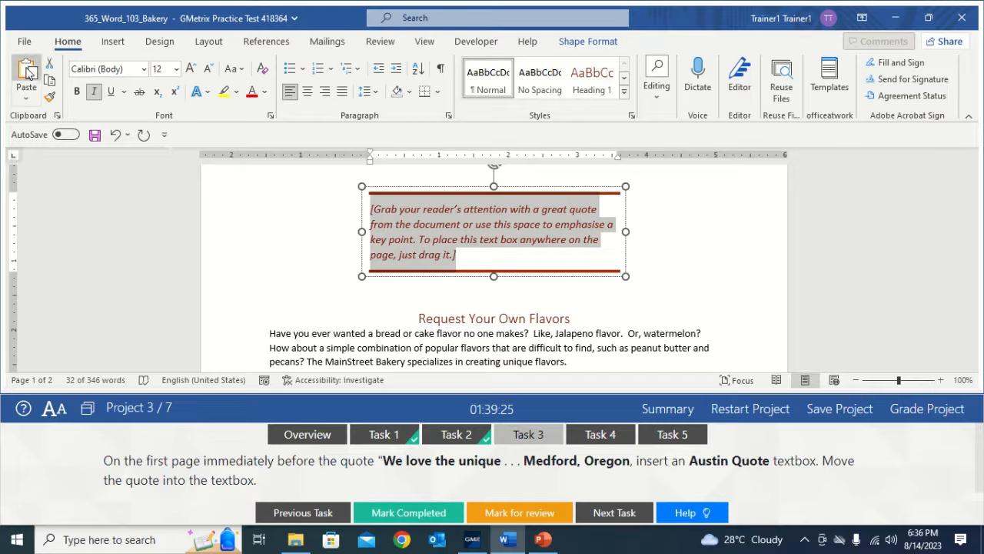
{"action": "left_click", "coordinate": [678, 243]}
{"action": "scroll", "coordinate": [684, 243], "scroll_direction": "up", "scroll_amount": 1}
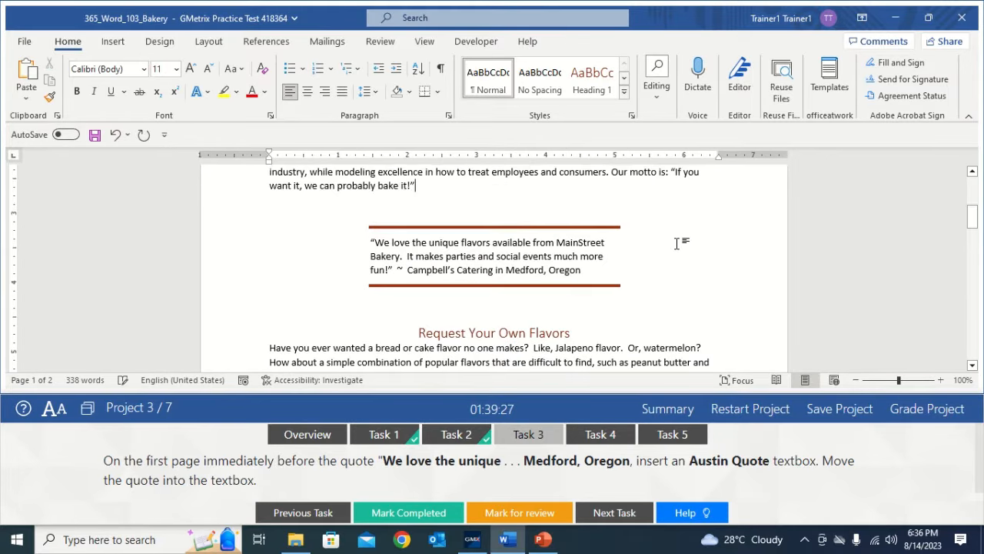
{"action": "left_click", "coordinate": [437, 512]}
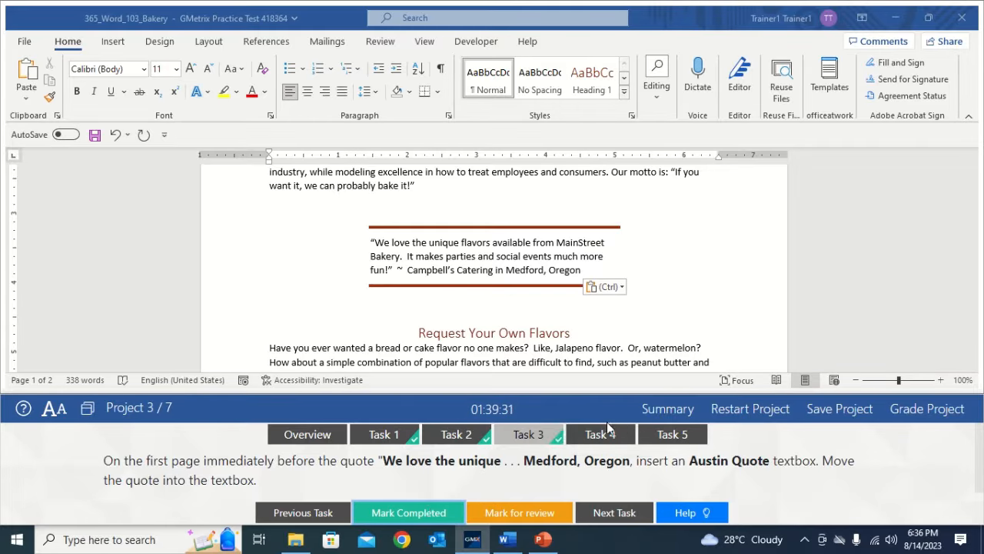
- Show Task 4's Paint Brush effect instructions and select the bakery image on page one
{"action": "left_click", "coordinate": [601, 435]}
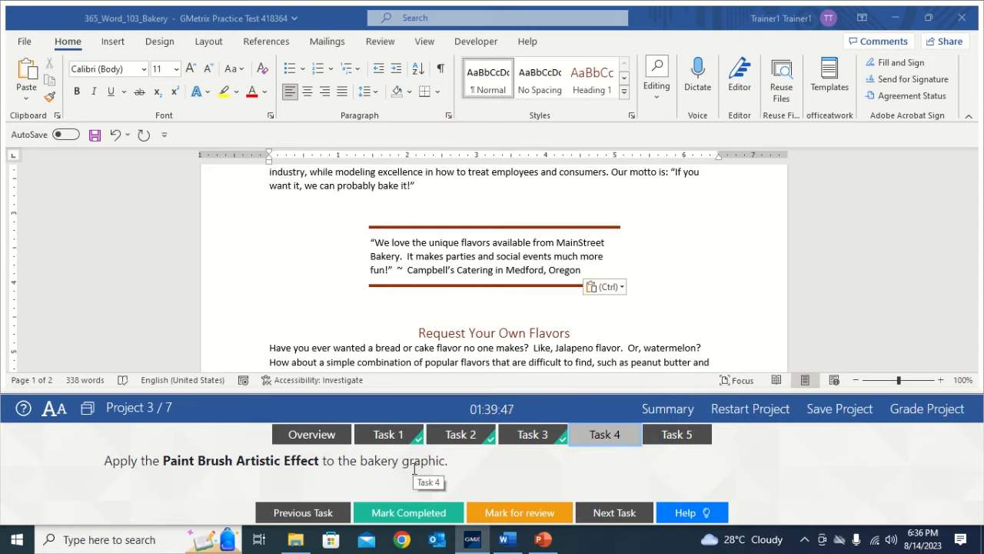
{"action": "left_click", "coordinate": [721, 286]}
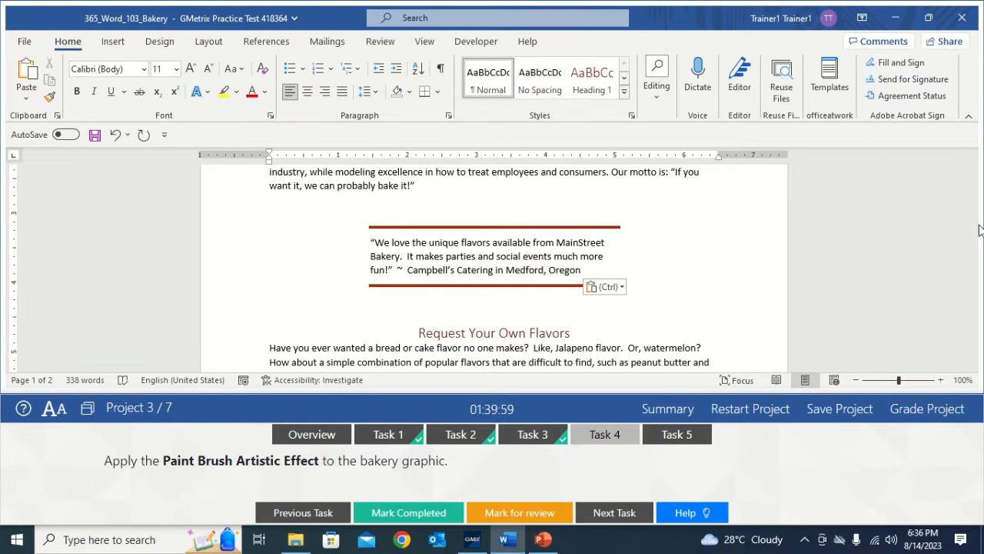
{"action": "left_click_drag", "start_coordinate": [972, 217], "coordinate": [973, 198]}
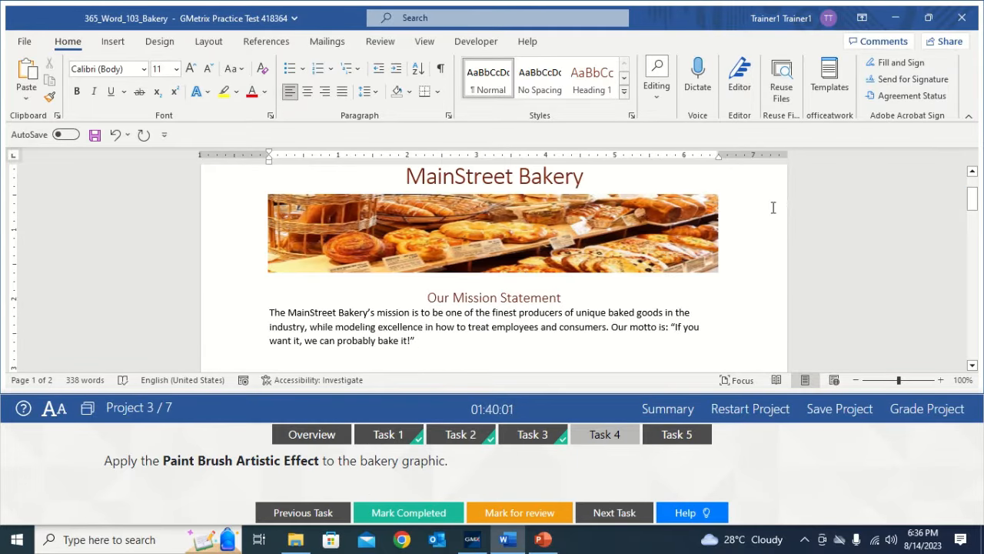
{"action": "left_click", "coordinate": [706, 234]}
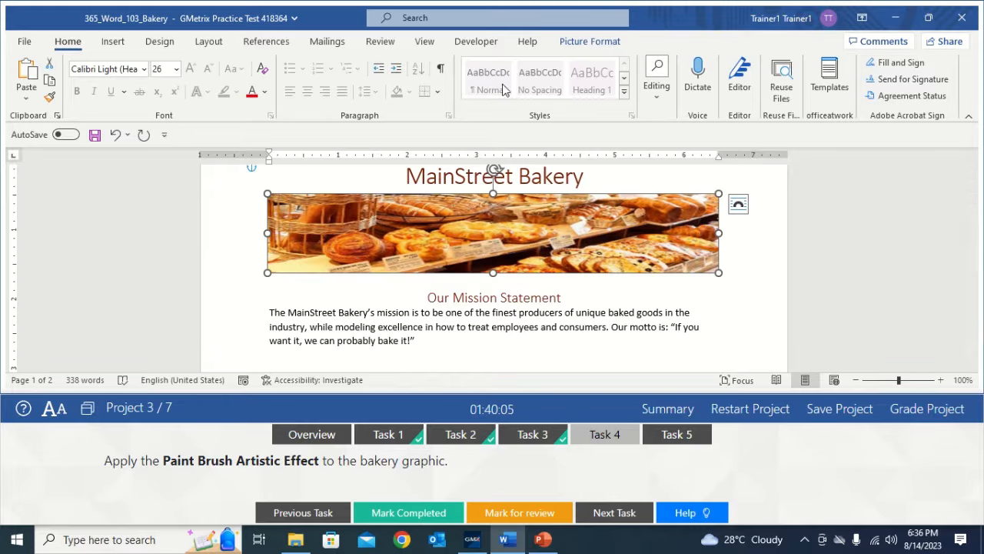
- Apply the Paint Brush artistic effect to the bakery image and mark Task 4 completed
{"action": "left_click", "coordinate": [575, 45]}
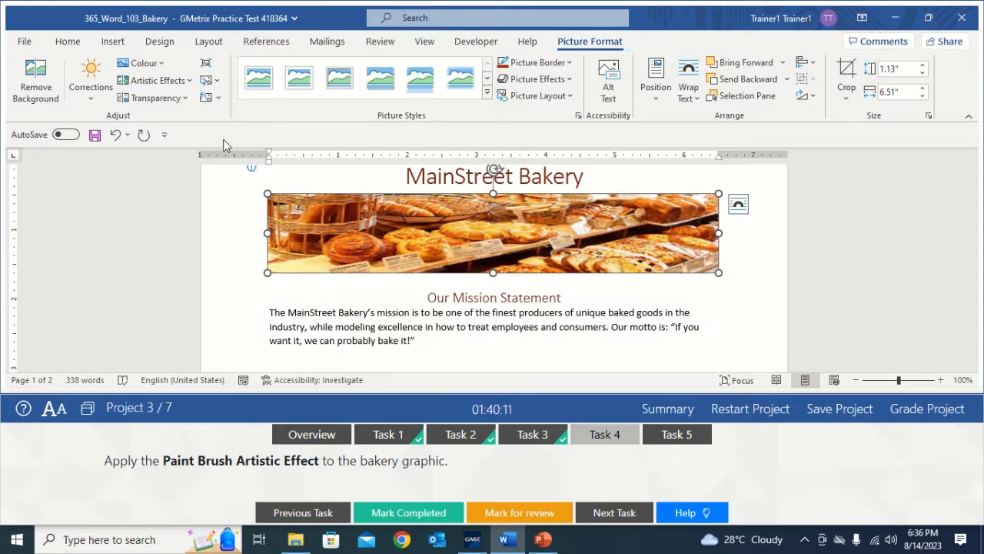
{"action": "left_click", "coordinate": [180, 83]}
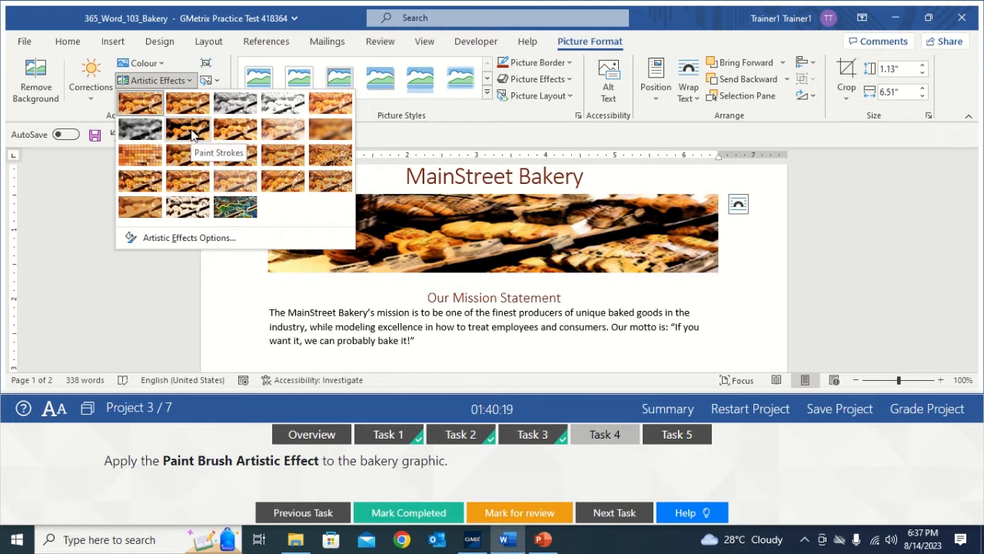
{"action": "left_click", "coordinate": [233, 133]}
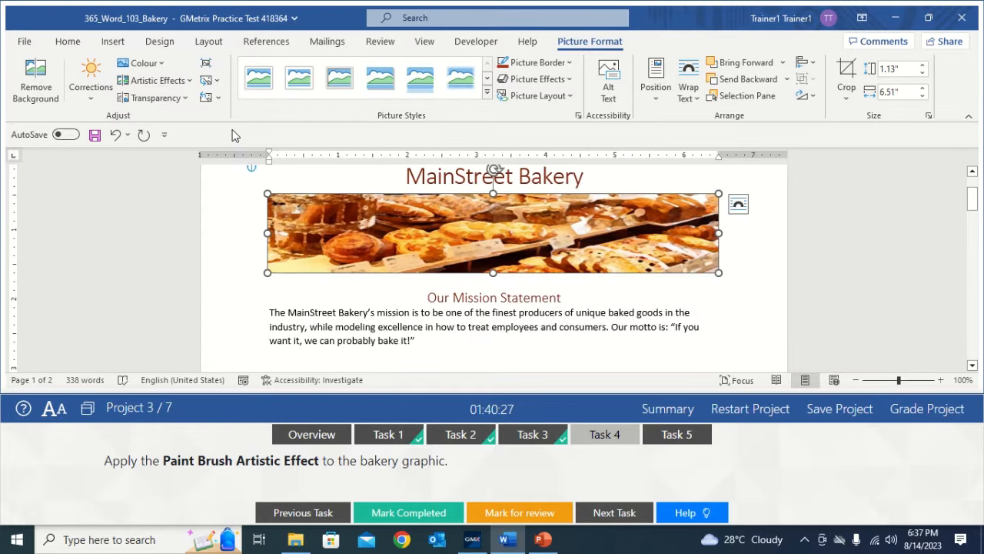
{"action": "left_click", "coordinate": [594, 312]}
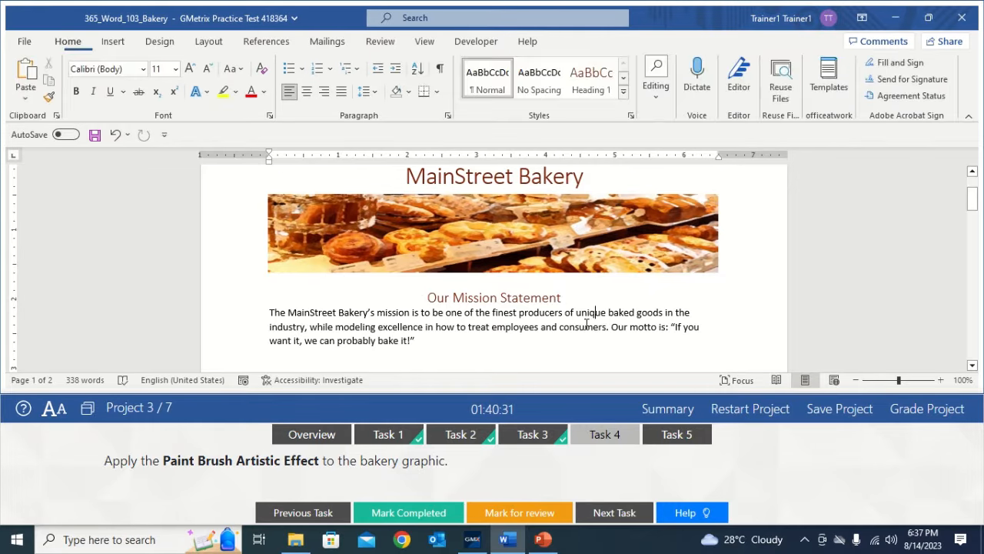
{"action": "left_click", "coordinate": [408, 512]}
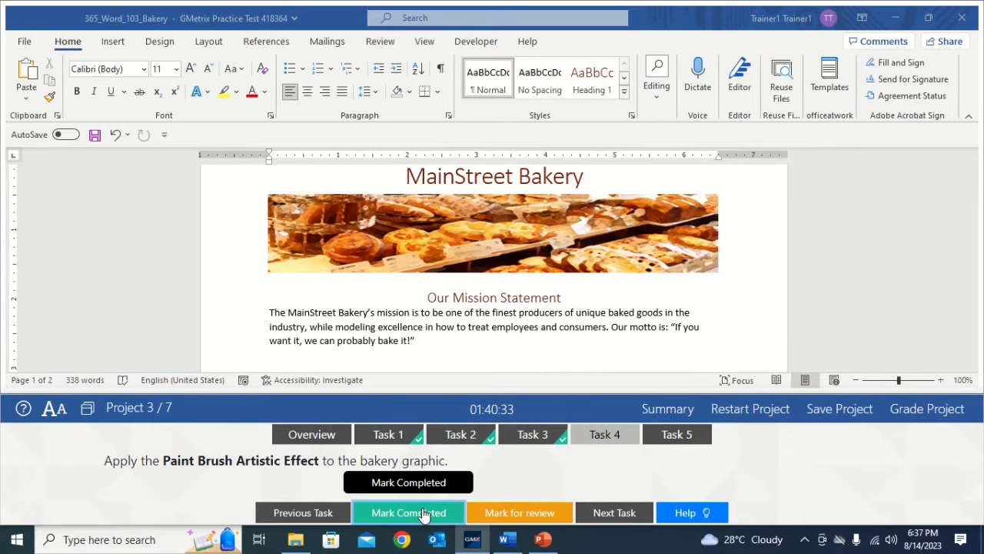
- Switch to the Cupcake icon task and select the empty text box above Our Location
{"action": "left_click", "coordinate": [684, 439]}
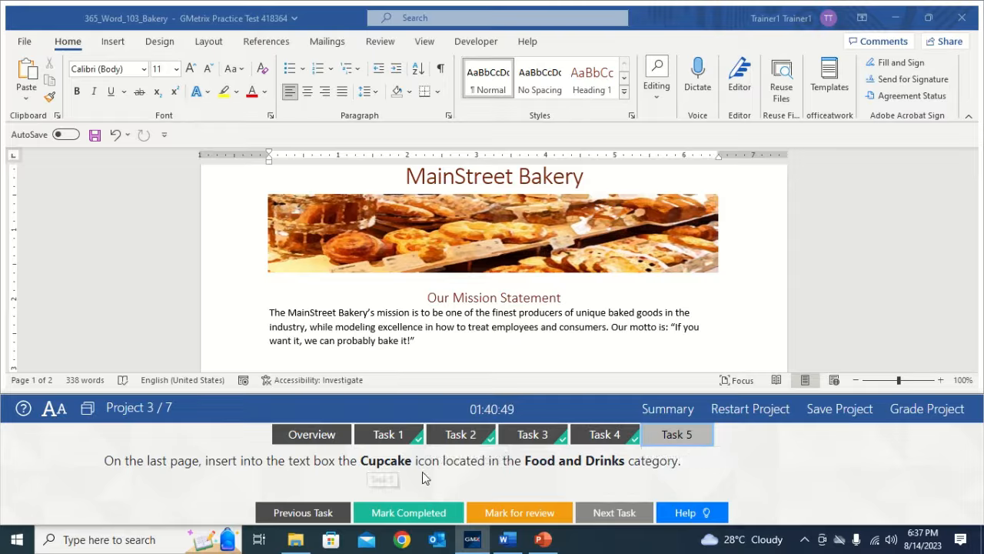
{"action": "left_click", "coordinate": [707, 337]}
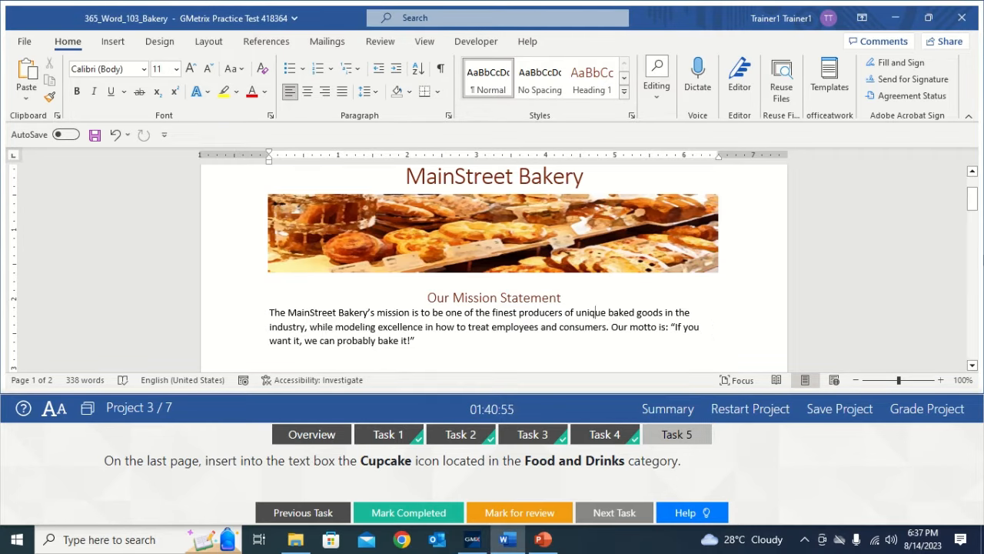
{"action": "left_click_drag", "start_coordinate": [973, 198], "coordinate": [973, 332]}
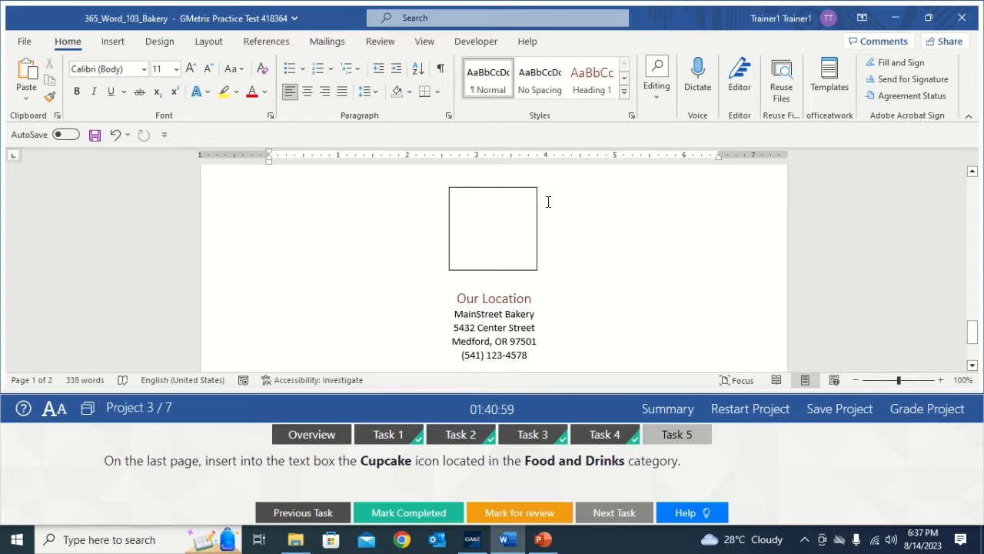
{"action": "left_click", "coordinate": [504, 225]}
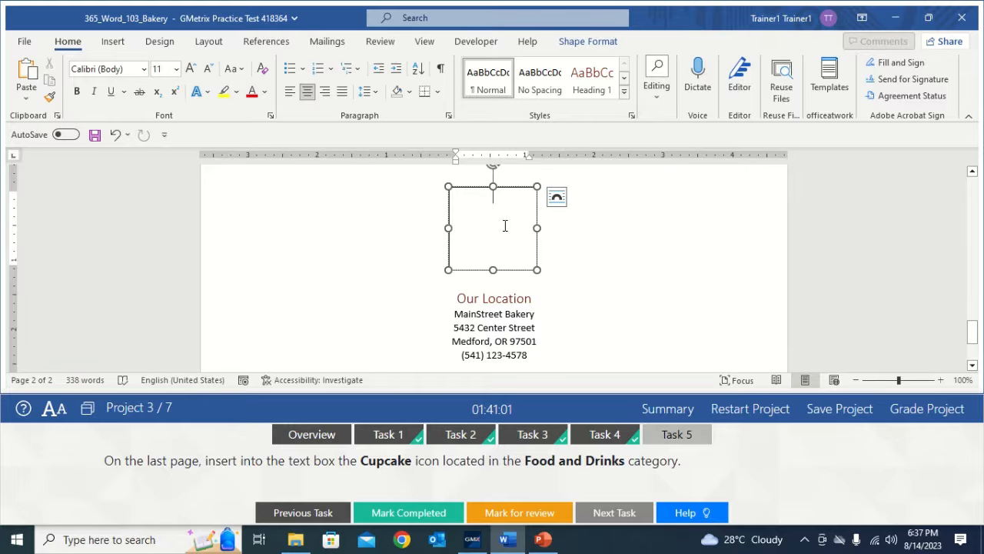
{"action": "left_click", "coordinate": [113, 44]}
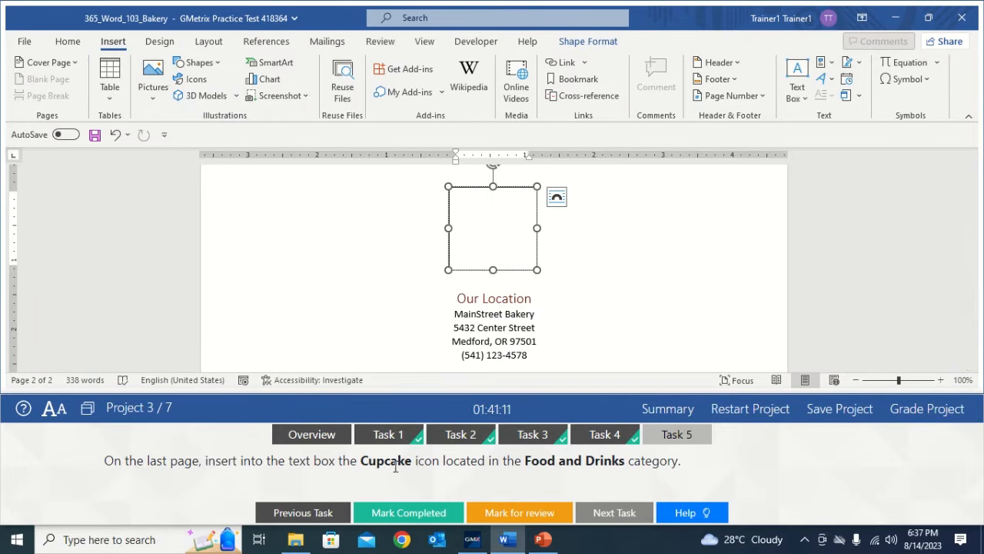
- Open the Icons library and browse to the Food And Drinks category
{"action": "left_click", "coordinate": [193, 82]}
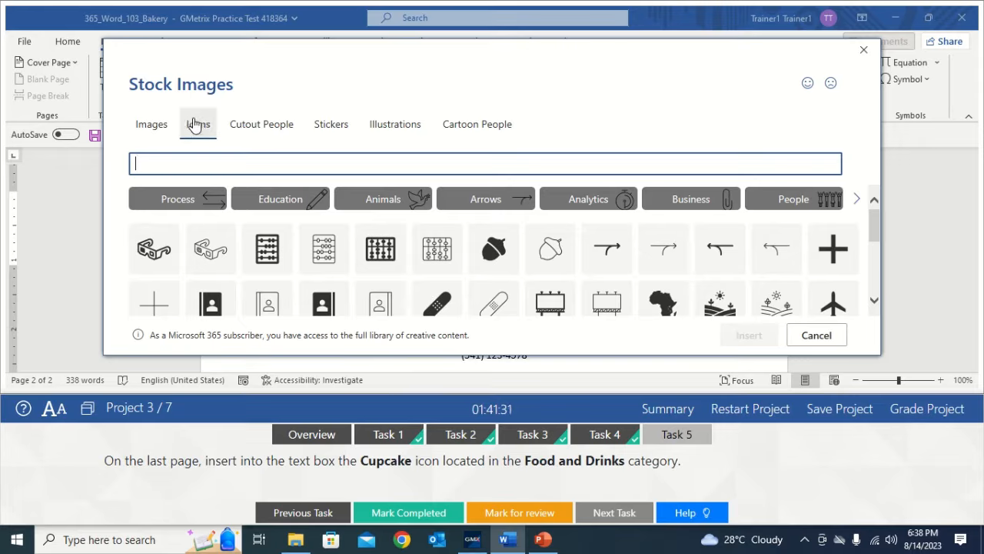
{"action": "left_click", "coordinate": [857, 199]}
{"action": "left_click", "coordinate": [856, 199]}
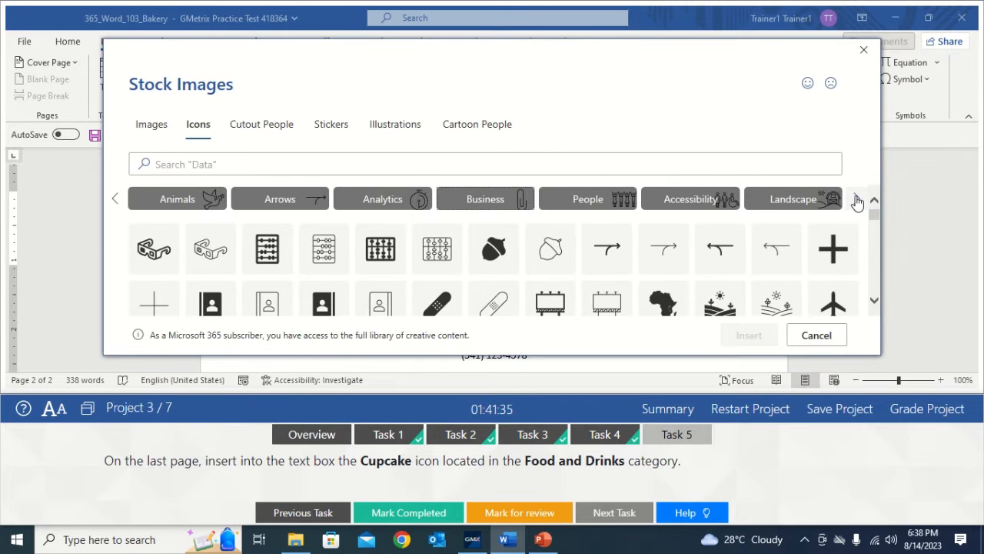
{"action": "left_click", "coordinate": [856, 200]}
{"action": "left_click", "coordinate": [856, 199]}
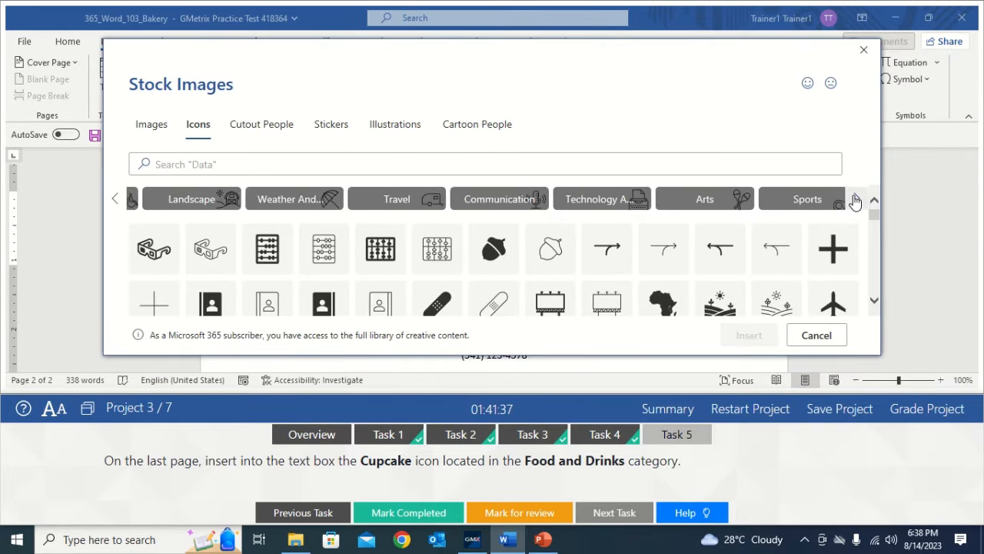
{"action": "left_click", "coordinate": [856, 200]}
{"action": "left_click", "coordinate": [855, 199]}
{"action": "left_click", "coordinate": [856, 200]}
{"action": "left_click", "coordinate": [856, 199]}
{"action": "left_click", "coordinate": [855, 199]}
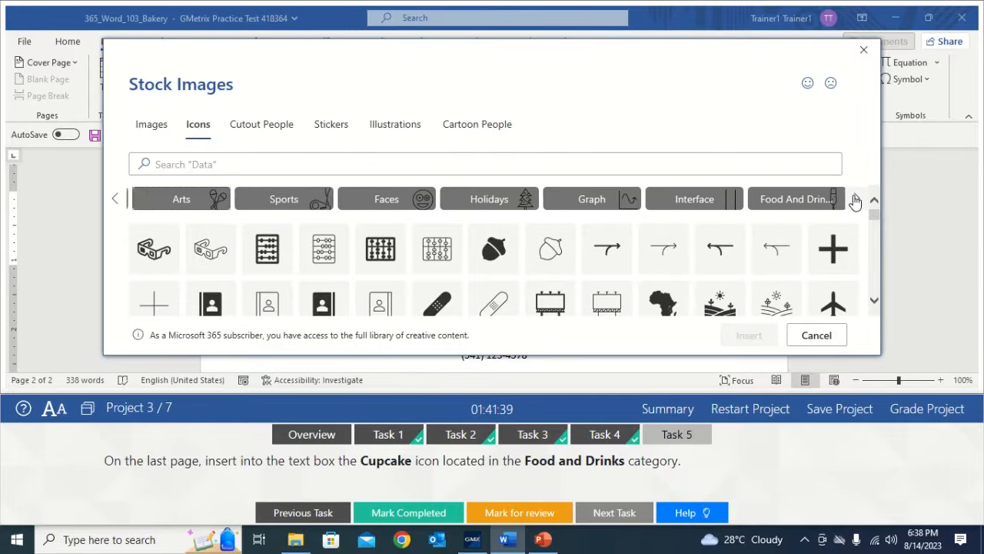
{"action": "left_click", "coordinate": [856, 199]}
{"action": "left_click", "coordinate": [856, 199]}
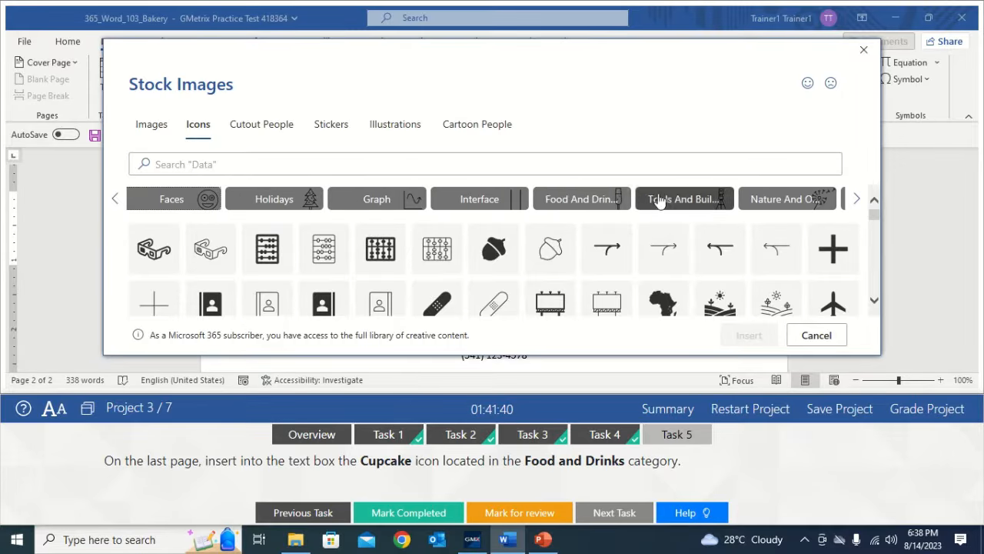
{"action": "left_click", "coordinate": [575, 199]}
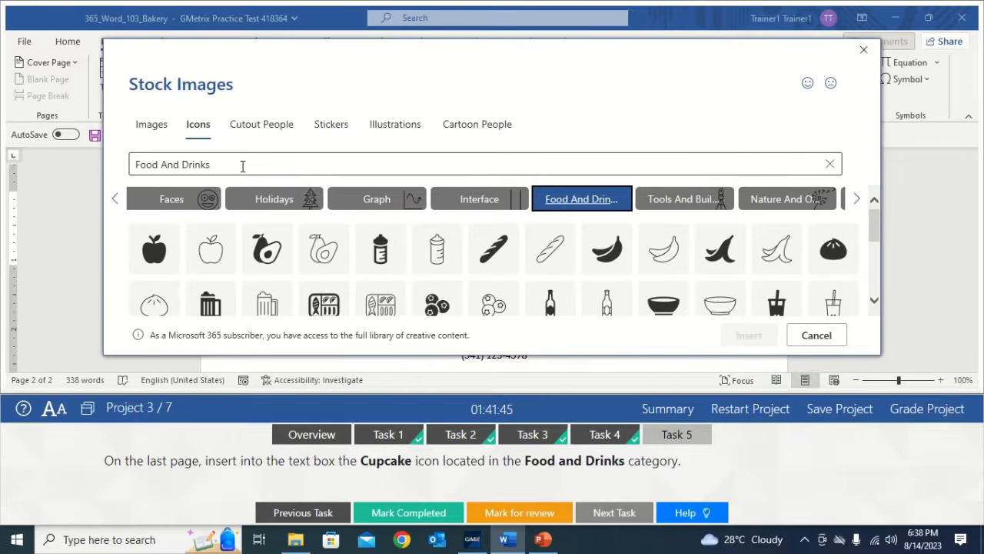
- Search for cupcake and insert the outlined cupcake icon into the text box
{"action": "left_click", "coordinate": [229, 163]}
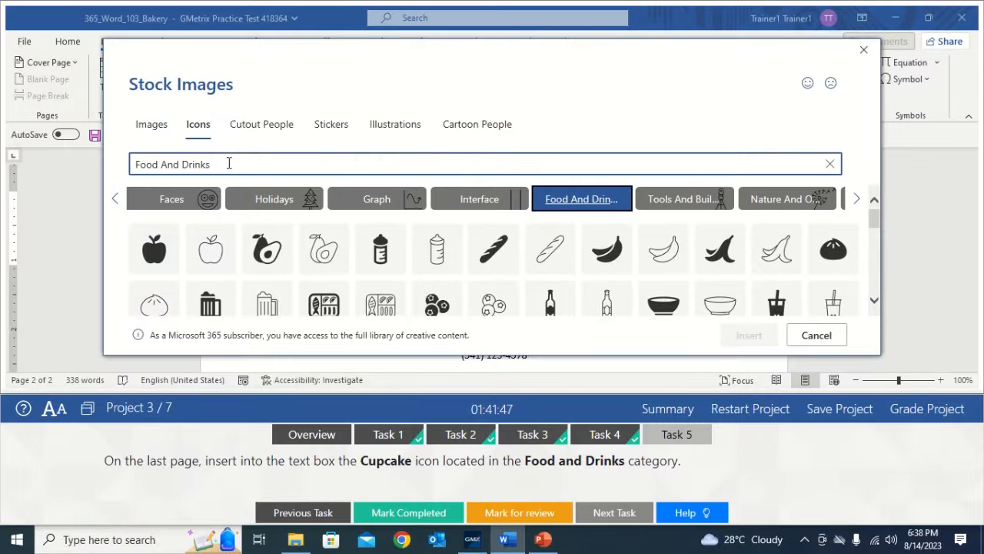
{"action": "key", "text": "BackSpace"}
{"action": "key", "text": "BackSpace"}
{"action": "key", "text": "BackSpace"}
{"action": "key", "text": "BackSpace"}
{"action": "key", "text": "BackSpace"}
{"action": "key", "text": "BackSpace"}
{"action": "key", "text": "BackSpace"}
{"action": "key", "text": "BackSpace"}
{"action": "key", "text": "BackSpace"}
{"action": "key", "text": "BackSpace"}
{"action": "key", "text": "BackSpace"}
{"action": "key", "text": "BackSpace"}
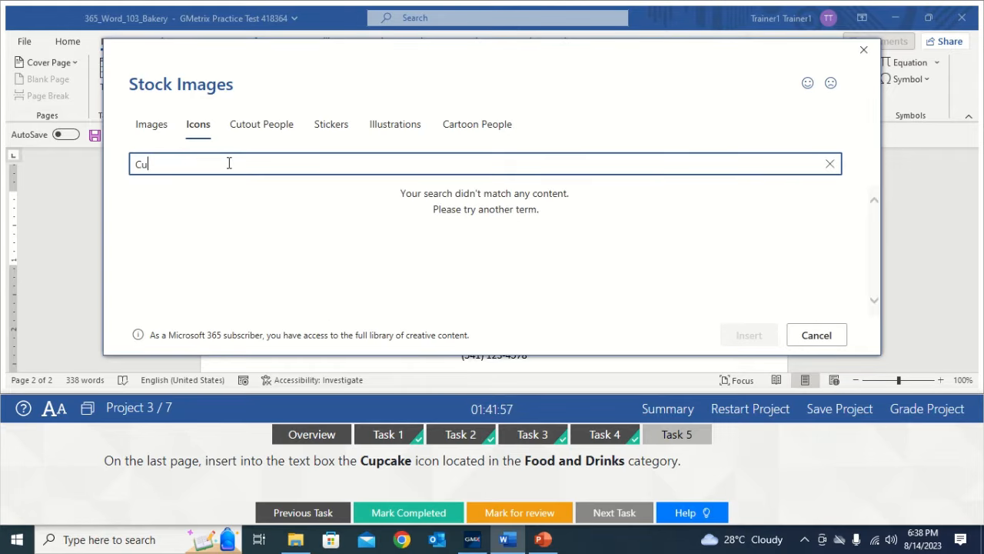
{"action": "type", "text": "pcake"}
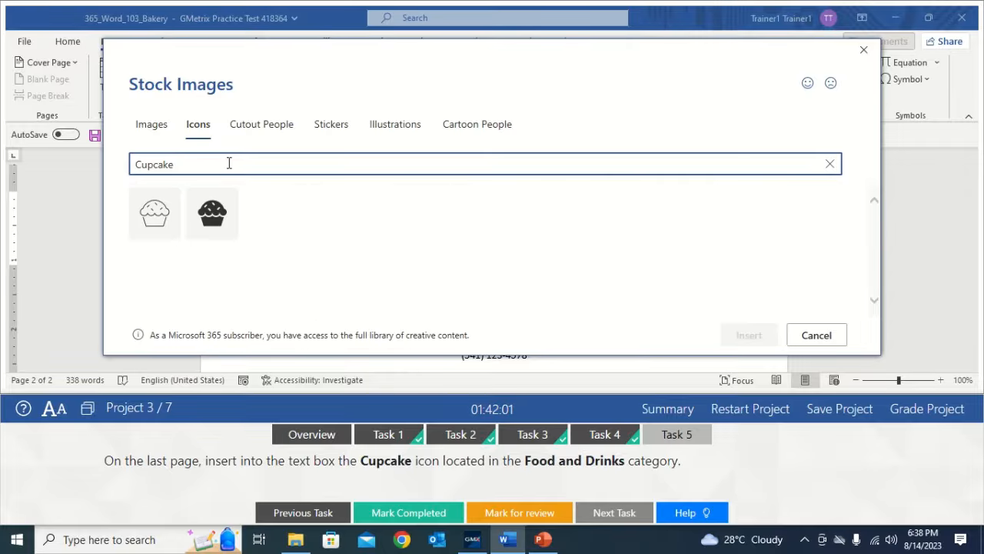
{"action": "left_click", "coordinate": [156, 215]}
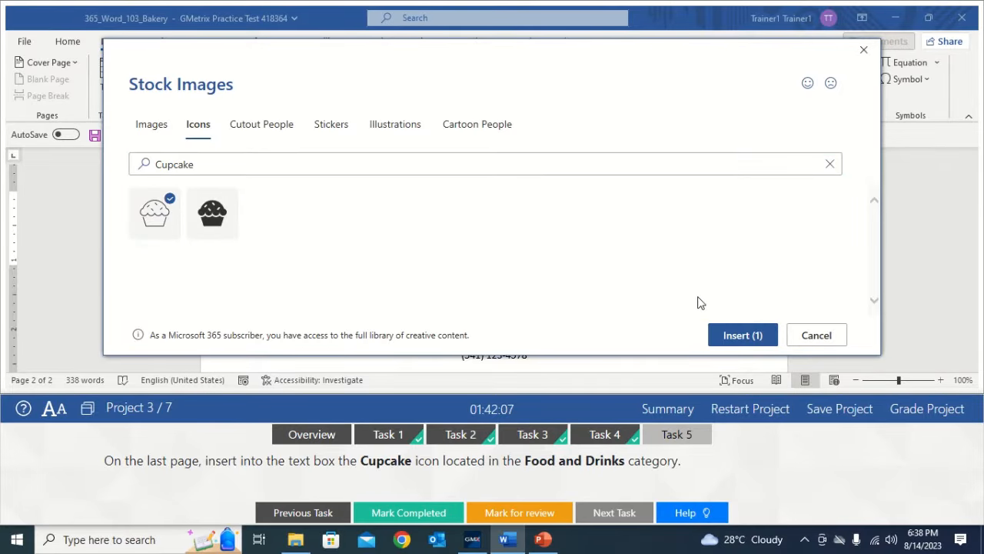
{"action": "left_click", "coordinate": [727, 336]}
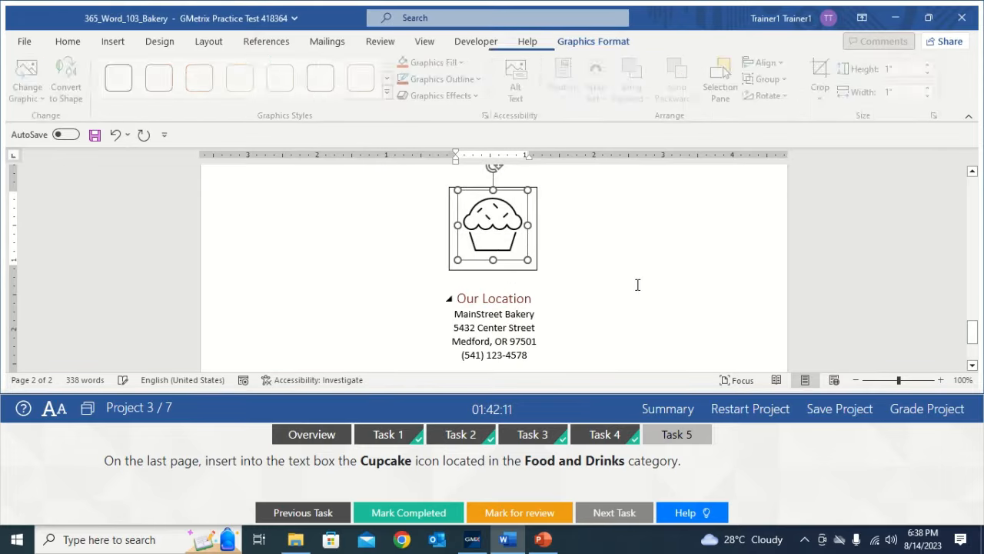
{"action": "left_click", "coordinate": [612, 270]}
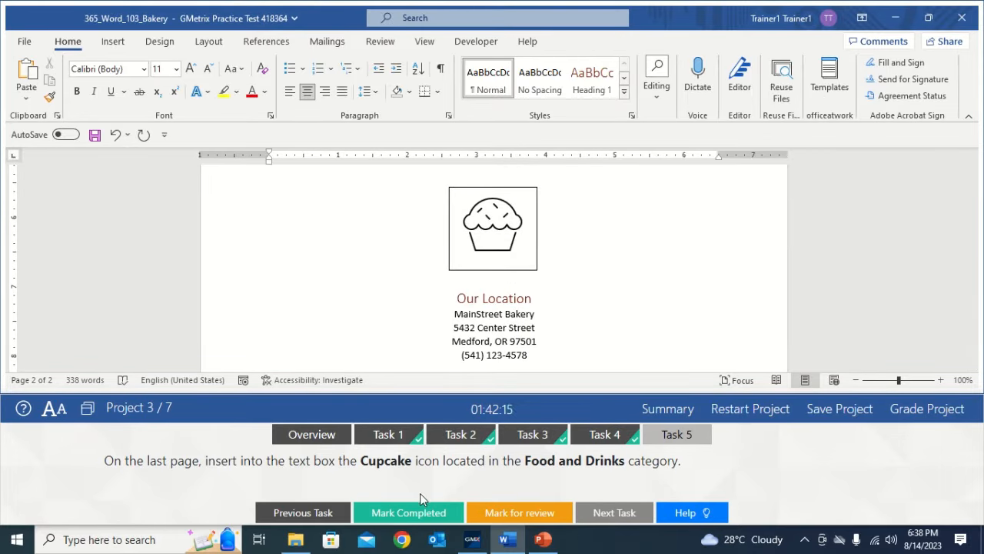
- Mark Task 5 completed and grade the Bakery project
{"action": "left_click", "coordinate": [415, 514]}
{"action": "left_click", "coordinate": [415, 514]}
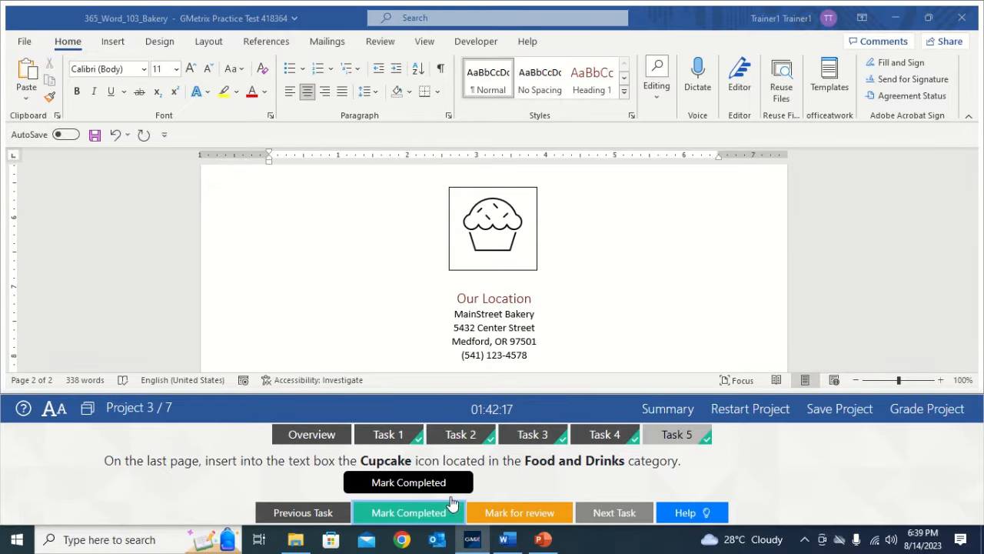
{"action": "left_click", "coordinate": [929, 412]}
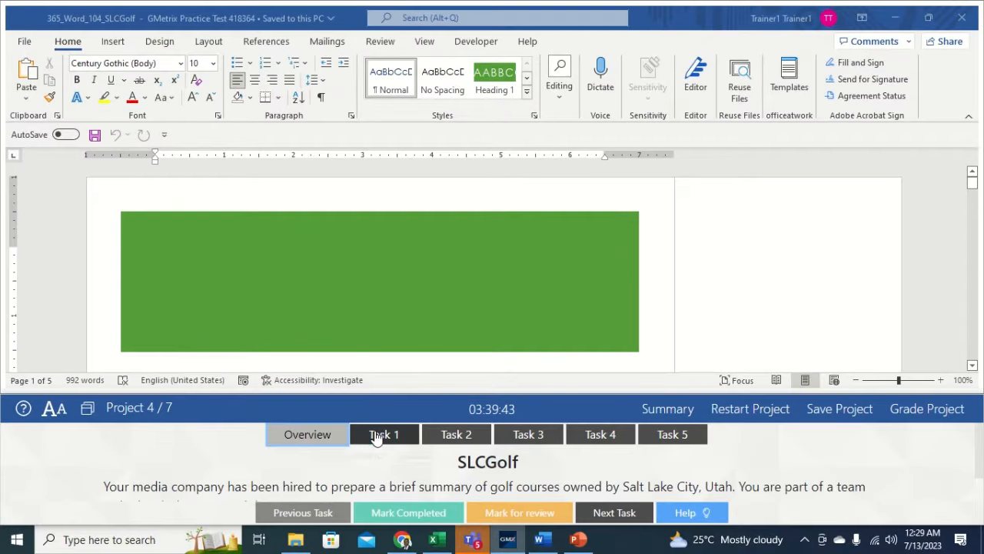
- Show the Task 1 instructions, then return to the SLCGolf document
{"action": "left_click", "coordinate": [496, 404]}
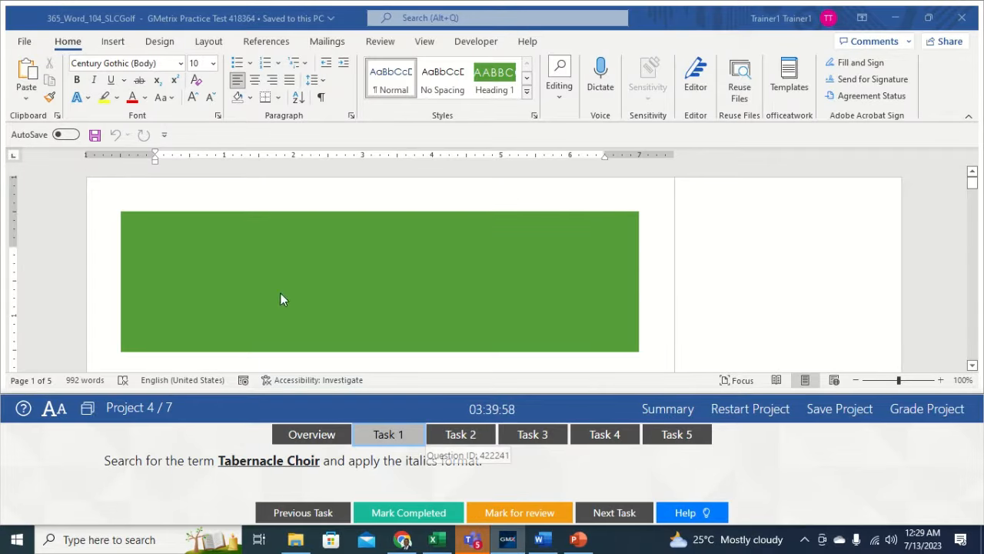
{"action": "left_click", "coordinate": [67, 48]}
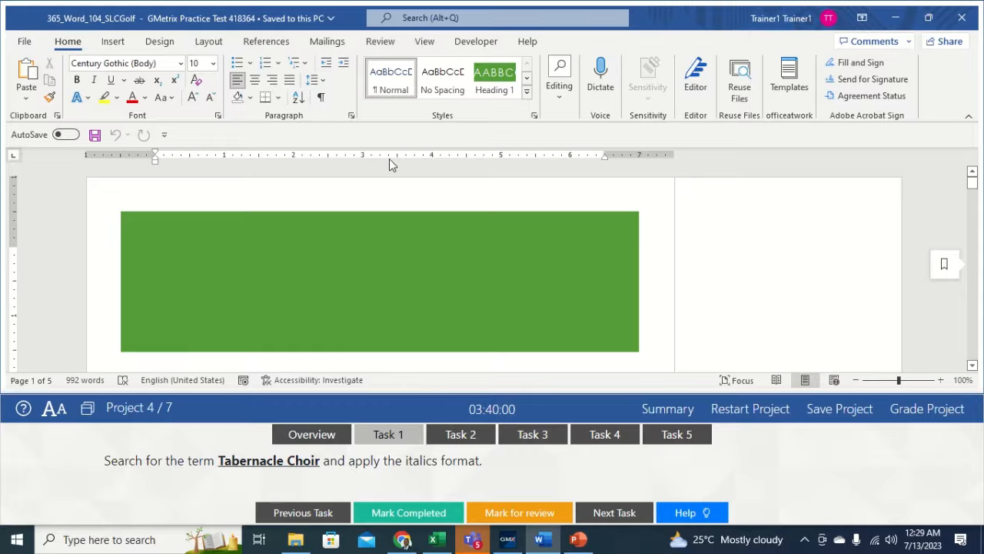
- Use Find to search the document for 'Tabernacle Choir'
{"action": "left_click", "coordinate": [559, 108]}
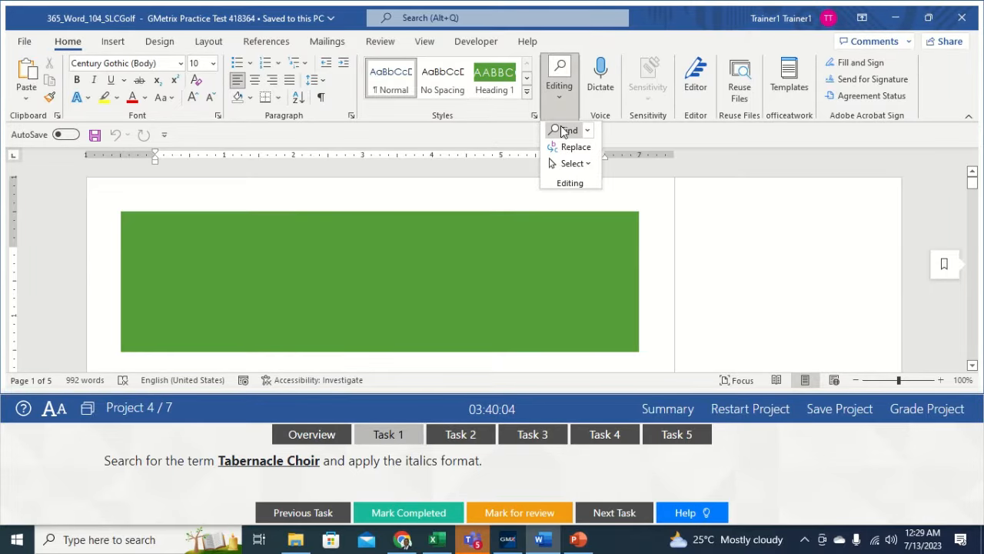
{"action": "left_click", "coordinate": [567, 130]}
{"action": "left_click", "coordinate": [105, 195]}
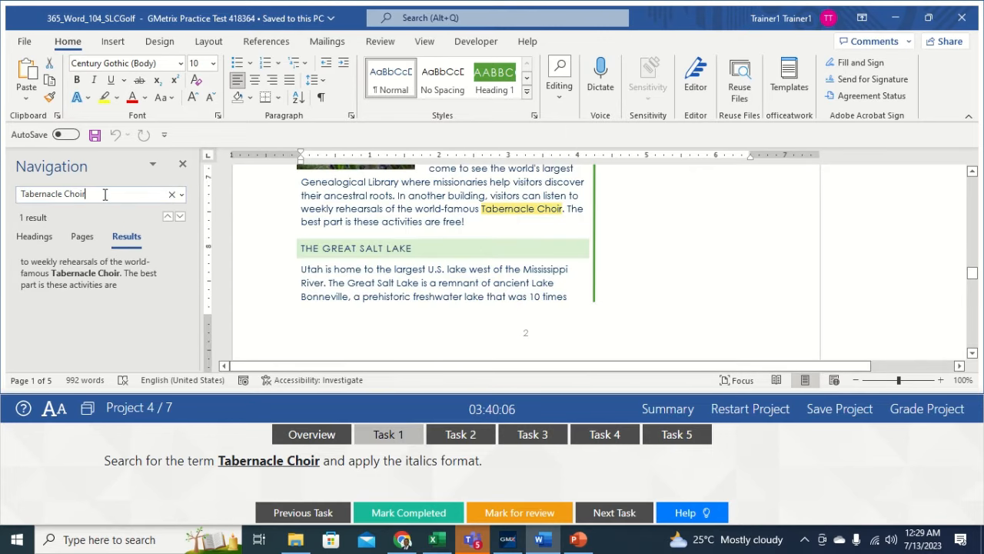
{"action": "key", "text": "Return"}
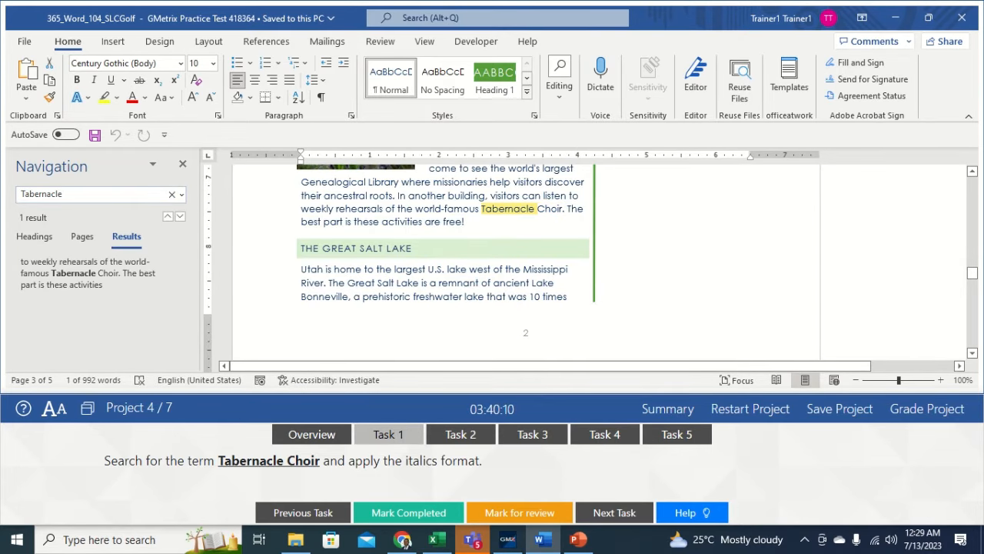
{"action": "type", "text": "Choir"}
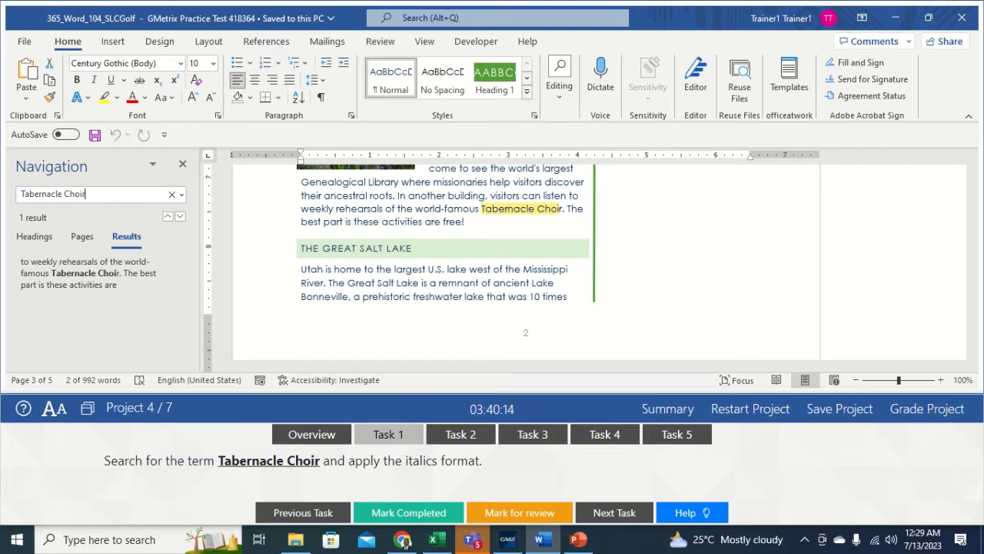
- Italicize Tabernacle Choir in the page-2 paragraph and close the Navigation pane
{"action": "double_click", "coordinate": [566, 212]}
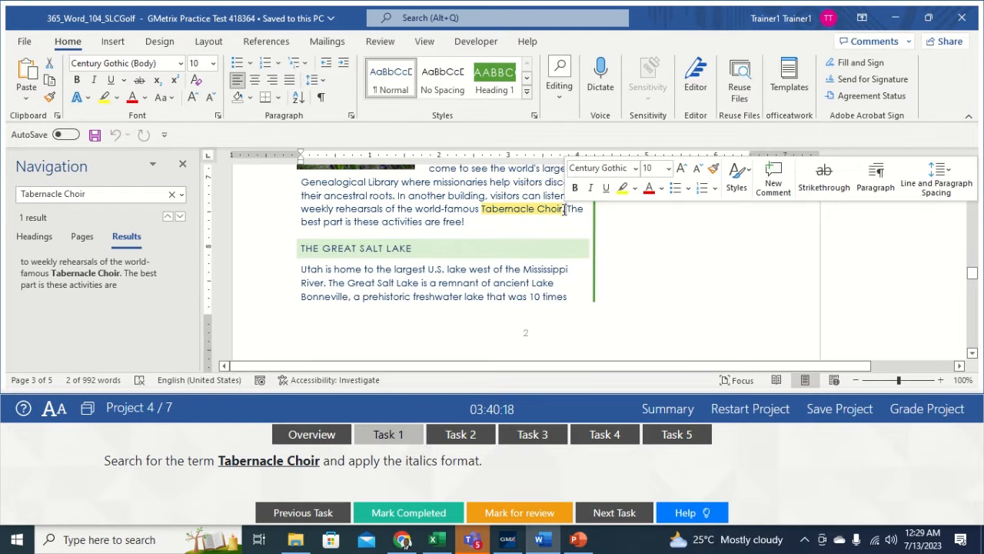
{"action": "left_click", "coordinate": [564, 208]}
{"action": "left_click_drag", "start_coordinate": [555, 209], "coordinate": [482, 209]}
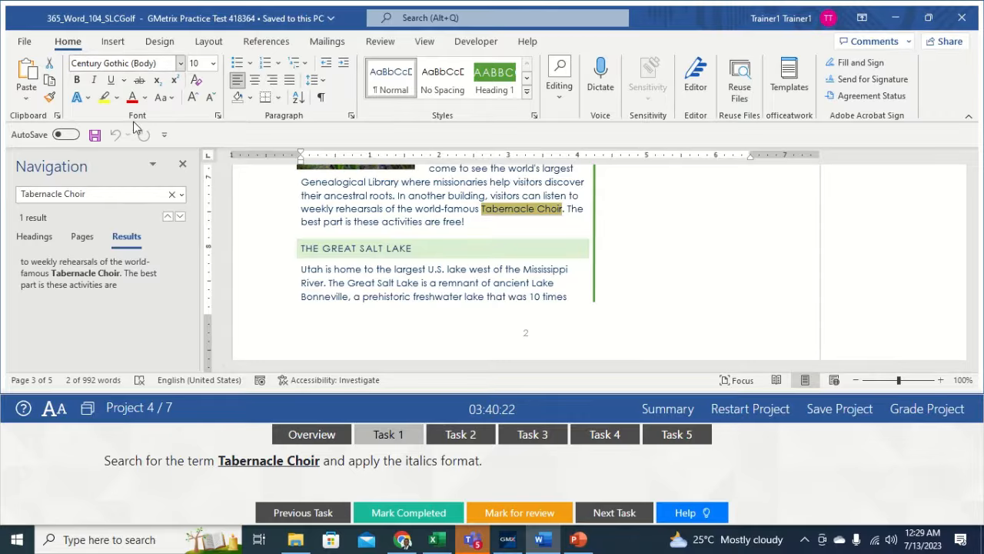
{"action": "left_click", "coordinate": [94, 80]}
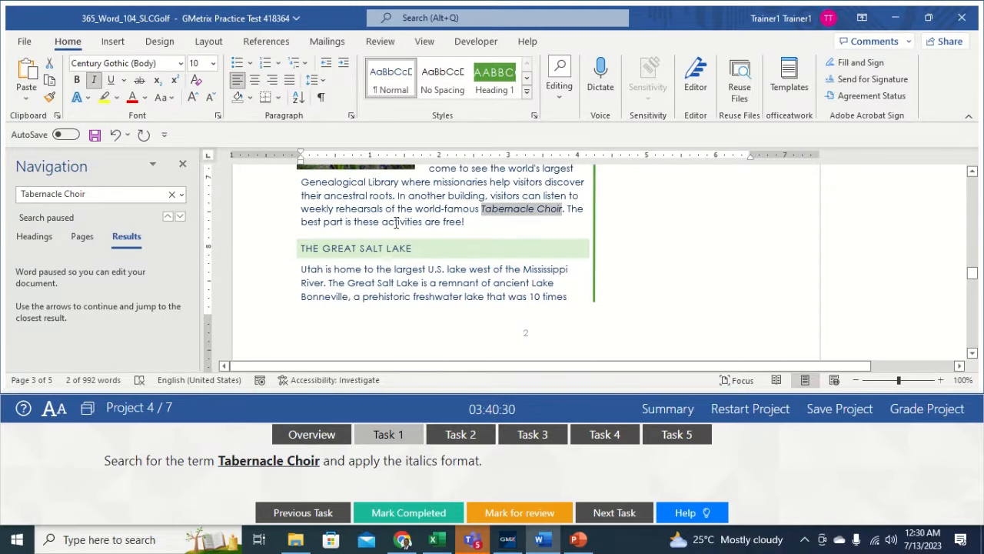
{"action": "left_click", "coordinate": [523, 219]}
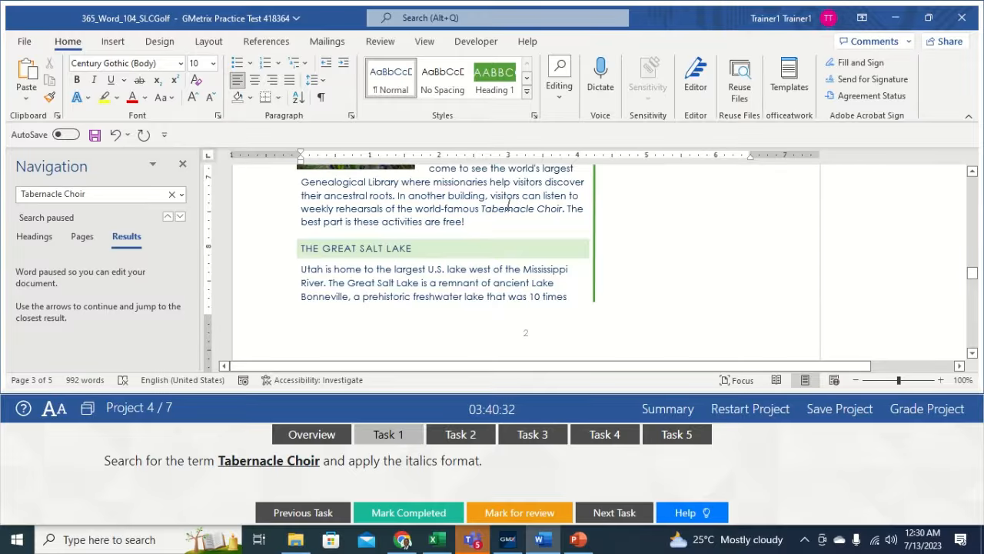
{"action": "left_click", "coordinate": [182, 164]}
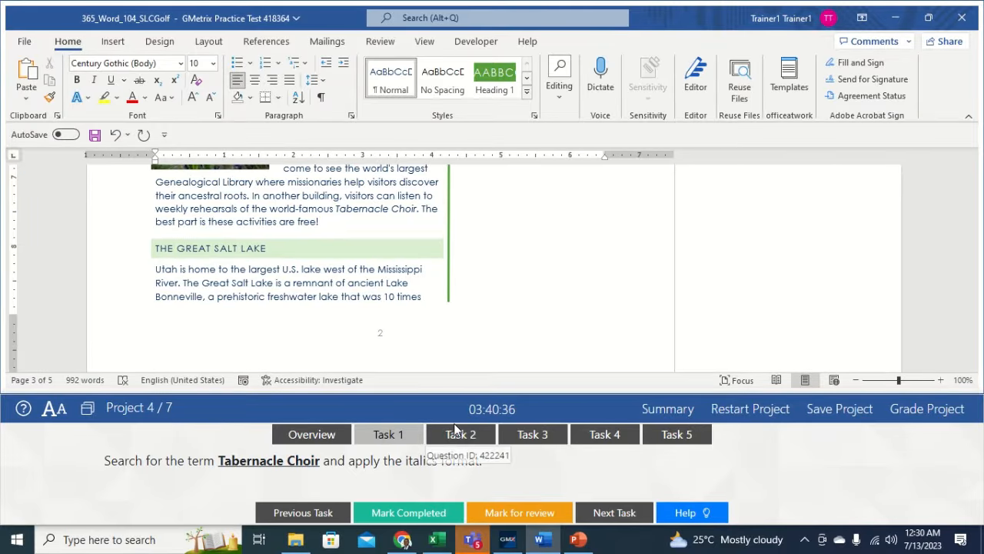
{"action": "left_click", "coordinate": [427, 437]}
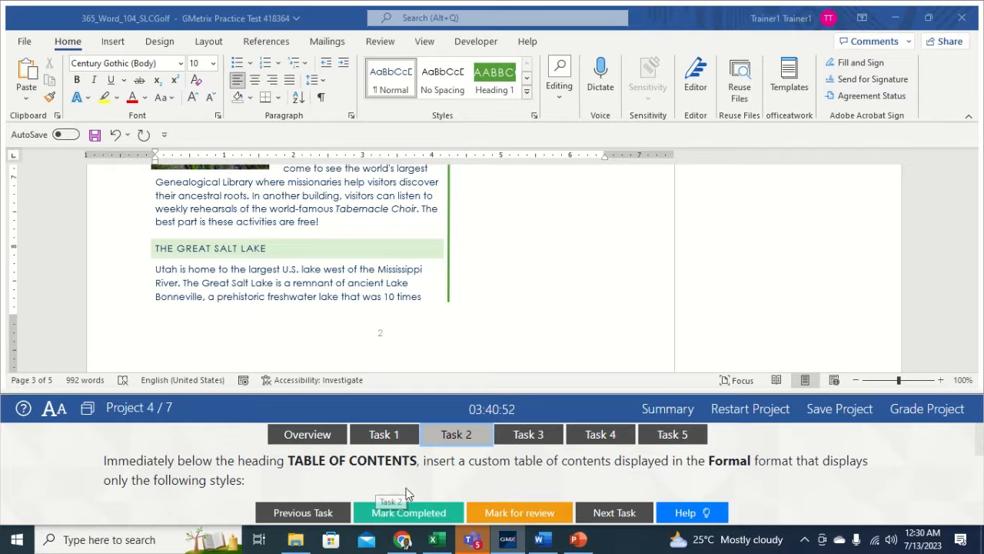
{"action": "left_click_drag", "start_coordinate": [981, 452], "coordinate": [980, 475]}
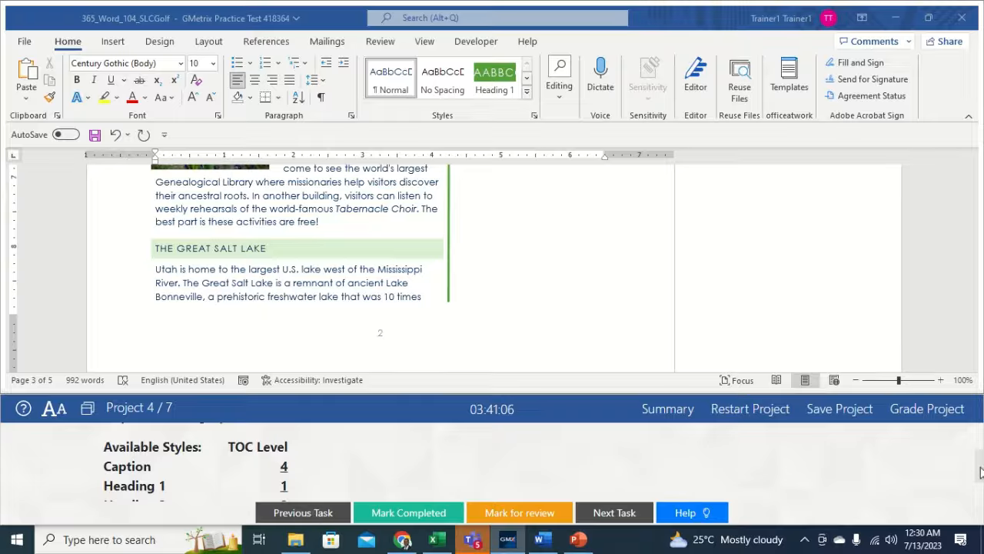
{"action": "scroll", "coordinate": [980, 472], "scroll_direction": "down", "scroll_amount": 1}
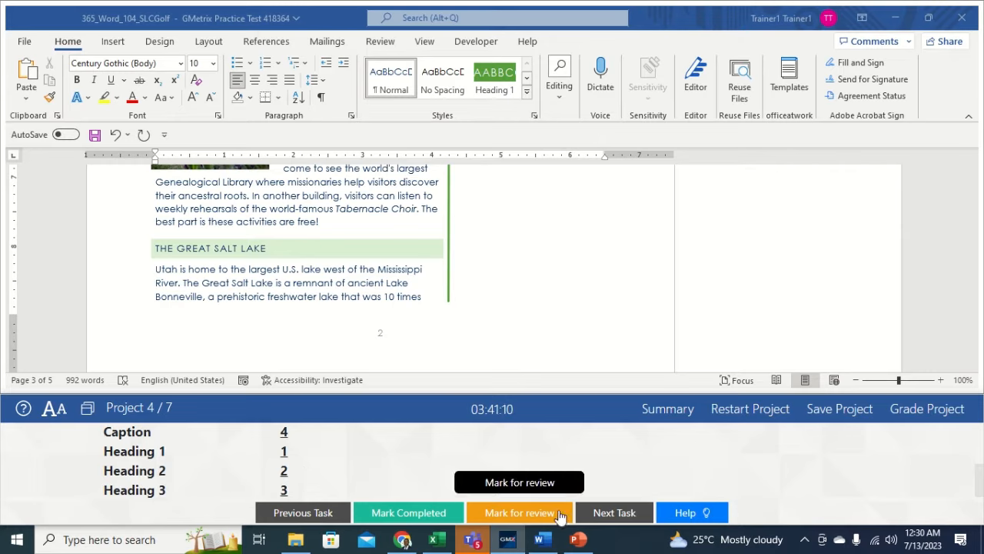
{"action": "scroll", "coordinate": [979, 469], "scroll_direction": "up", "scroll_amount": 3}
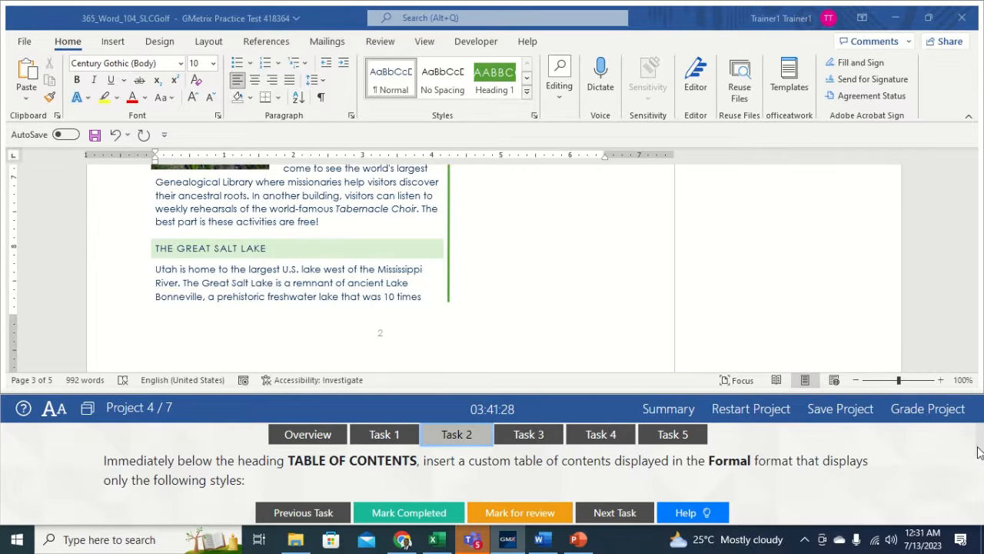
{"action": "left_click_drag", "start_coordinate": [980, 448], "coordinate": [983, 472]}
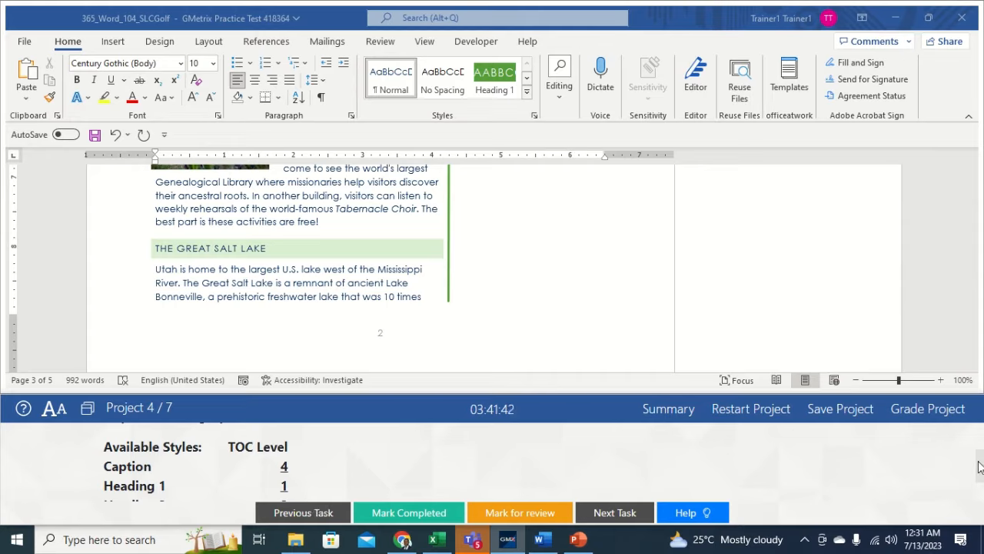
{"action": "scroll", "coordinate": [979, 467], "scroll_direction": "down", "scroll_amount": 3}
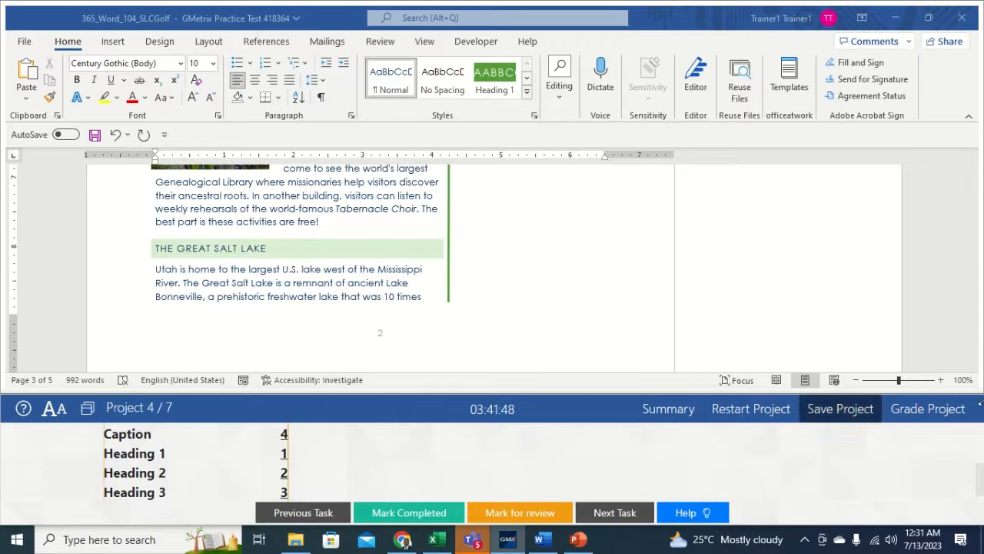
{"action": "left_click_drag", "start_coordinate": [978, 489], "coordinate": [978, 448]}
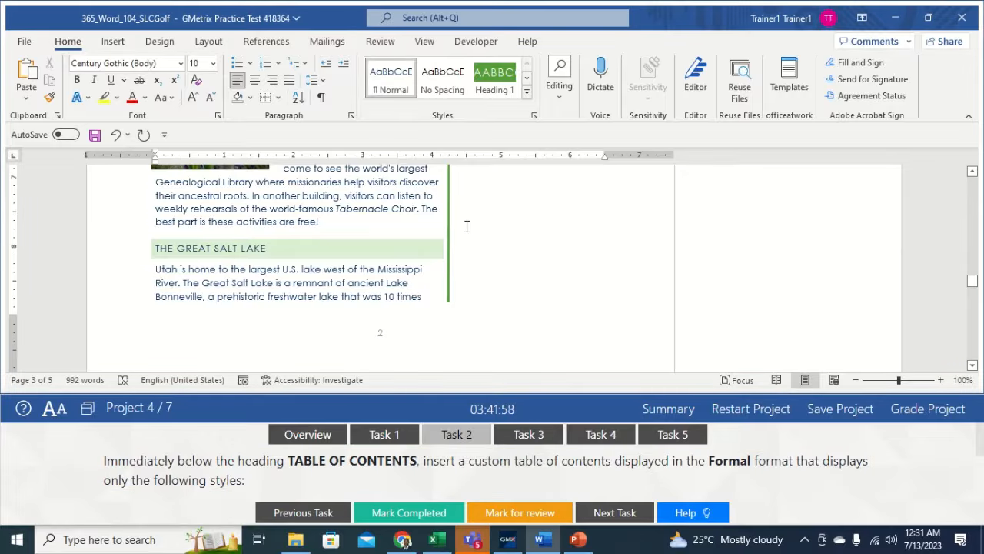
{"action": "left_click_drag", "start_coordinate": [972, 282], "coordinate": [977, 221]}
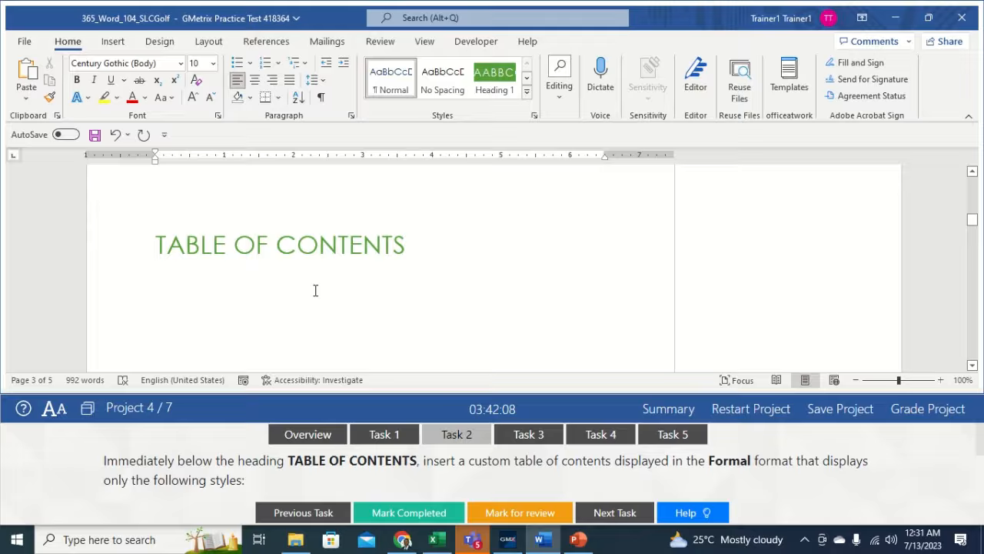
- Open the Custom Table of Contents dialog for the line below the TABLE OF CONTENTS heading
{"action": "left_click", "coordinate": [246, 296]}
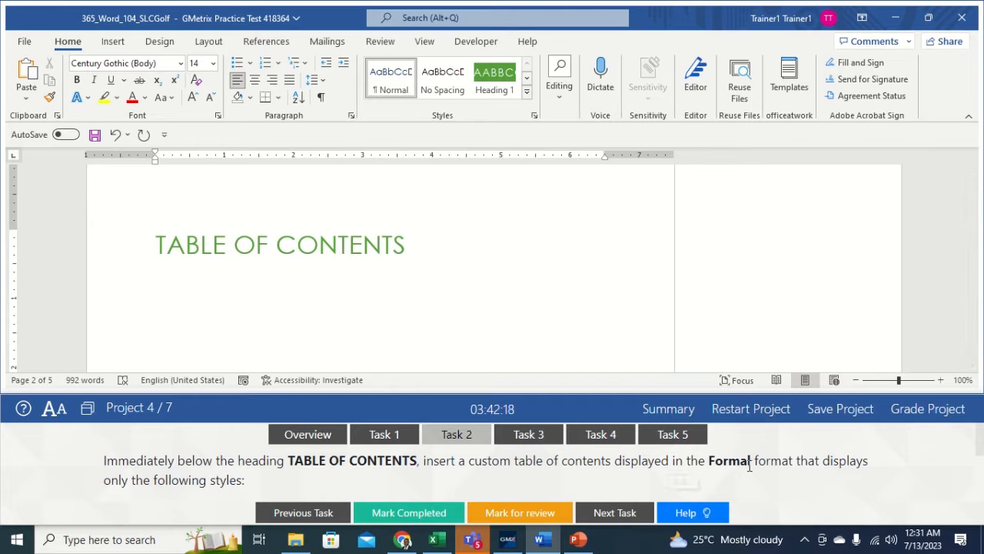
{"action": "left_click", "coordinate": [271, 42]}
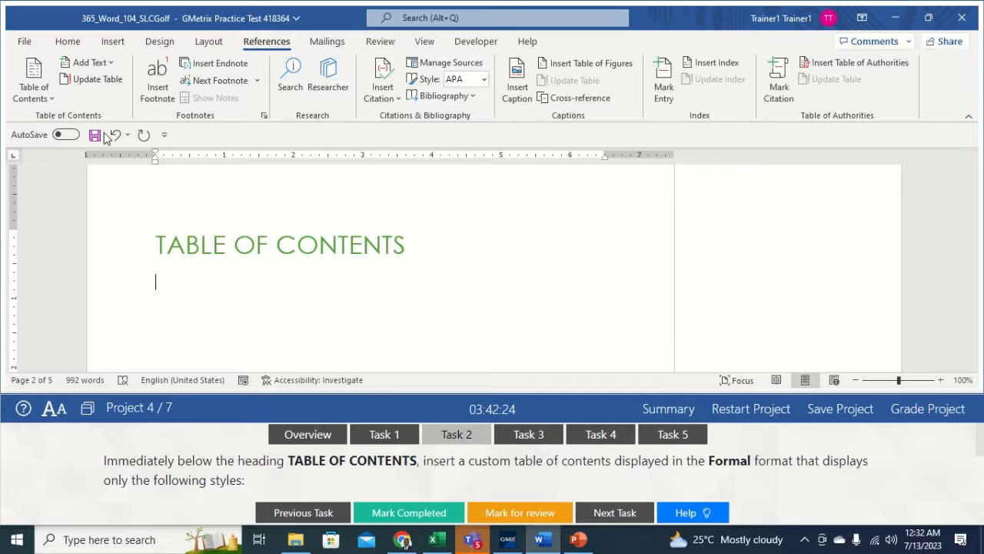
{"action": "left_click", "coordinate": [44, 97]}
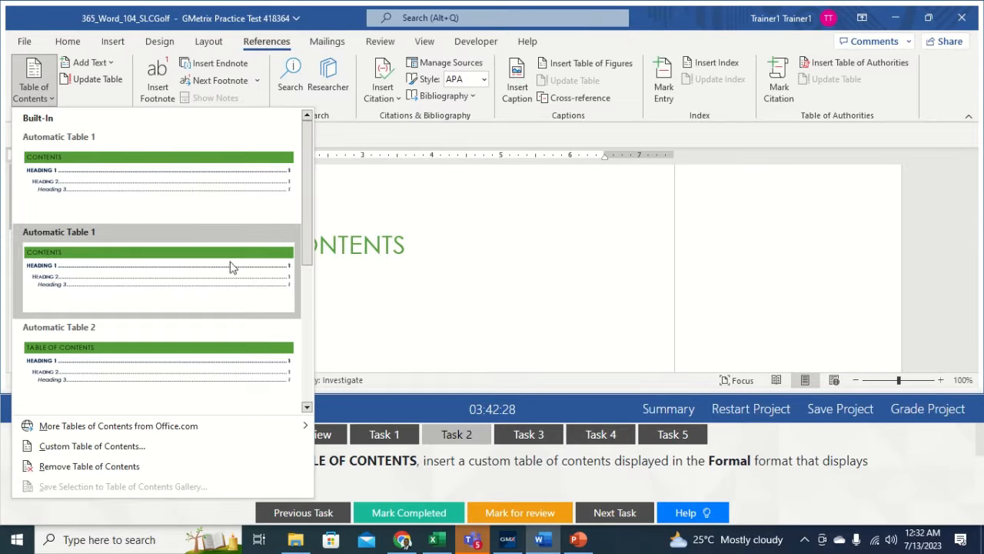
{"action": "left_click", "coordinate": [64, 454]}
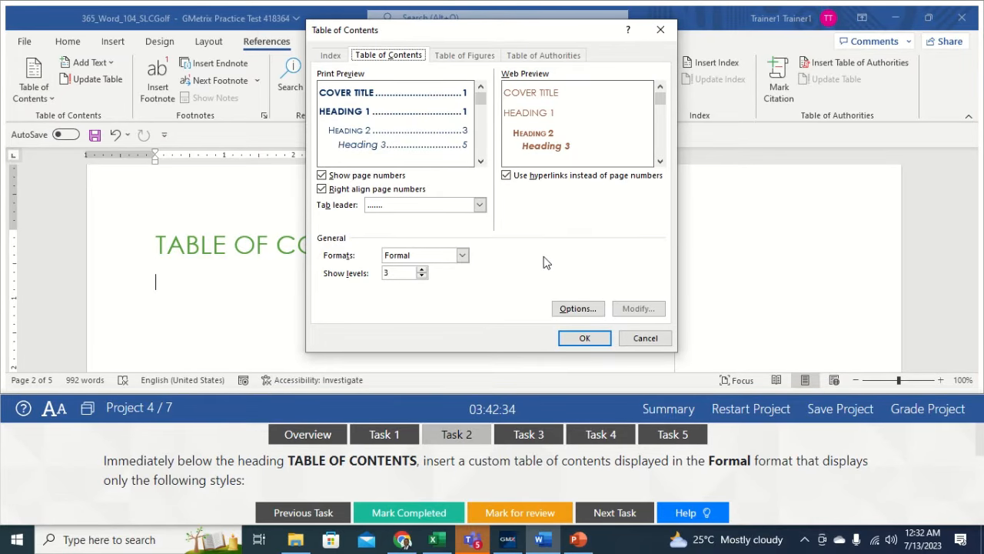
- Choose the Formal format, set Caption to TOC level 4, and clear Cover Title's level
{"action": "left_click", "coordinate": [462, 255]}
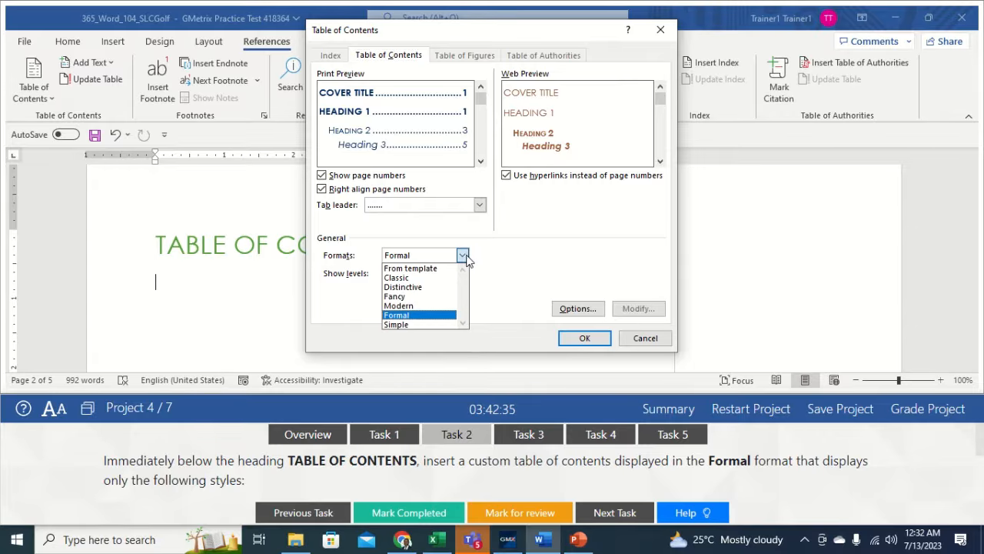
{"action": "left_click", "coordinate": [409, 316]}
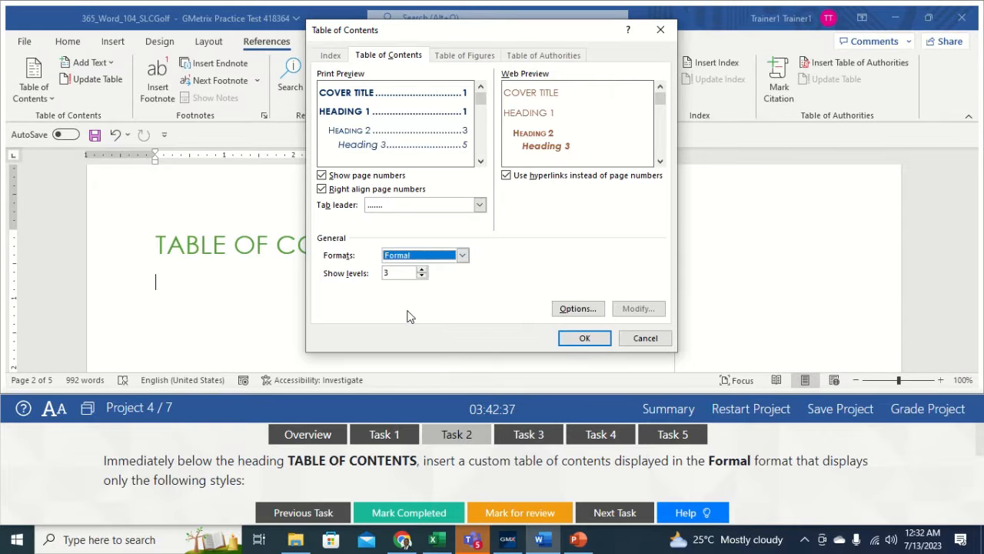
{"action": "left_click", "coordinate": [577, 310]}
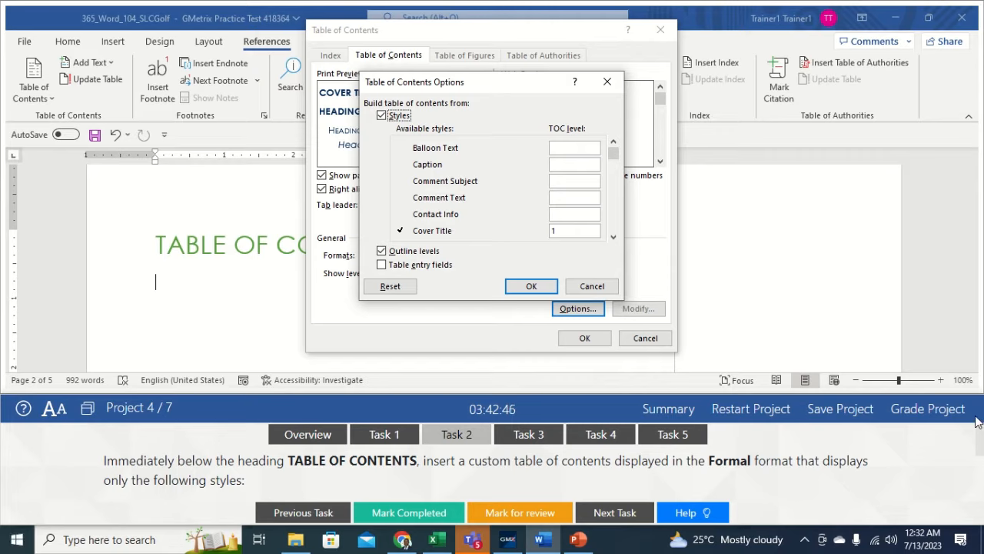
{"action": "scroll", "coordinate": [979, 448], "scroll_direction": "down", "scroll_amount": 2}
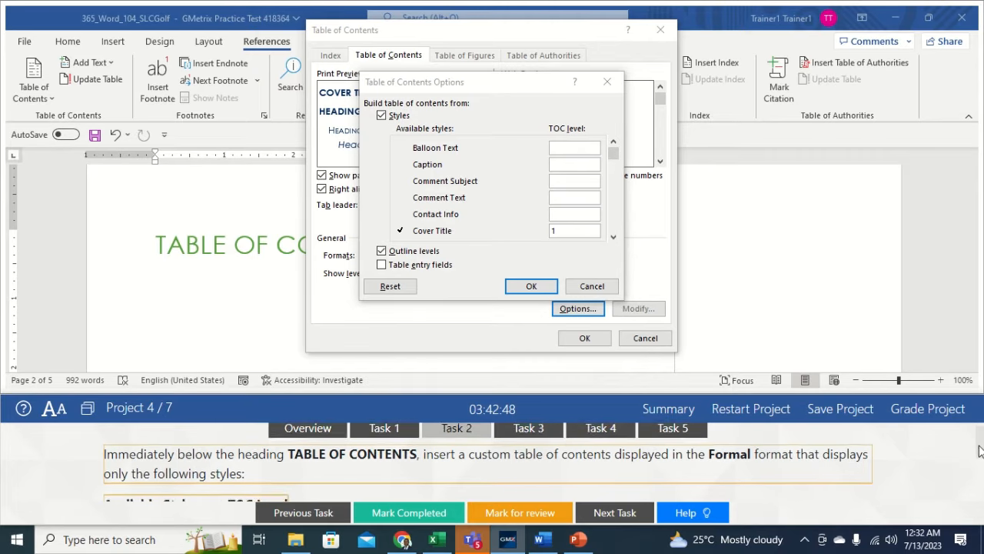
{"action": "left_click_drag", "start_coordinate": [980, 459], "coordinate": [980, 475]}
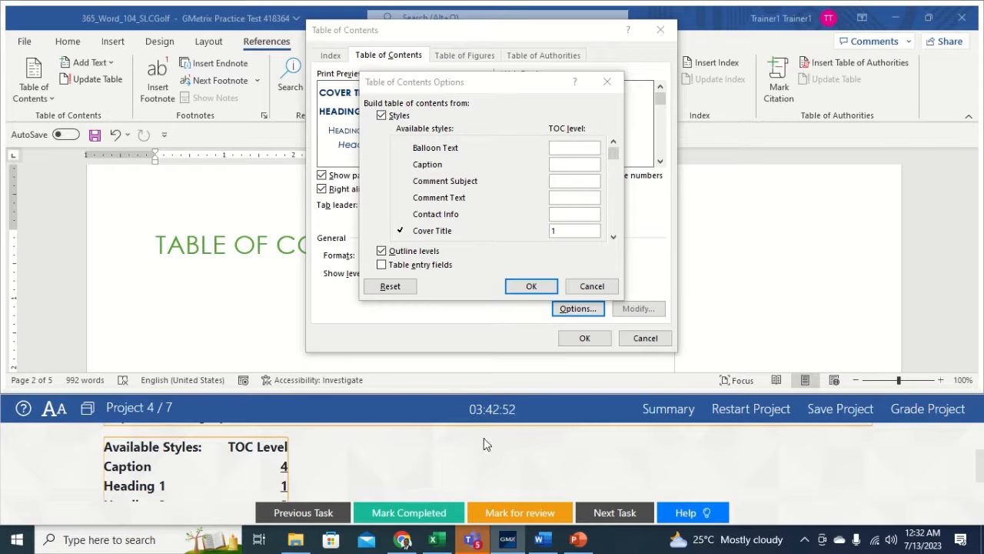
{"action": "left_click", "coordinate": [578, 161]}
{"action": "type", "text": "4"}
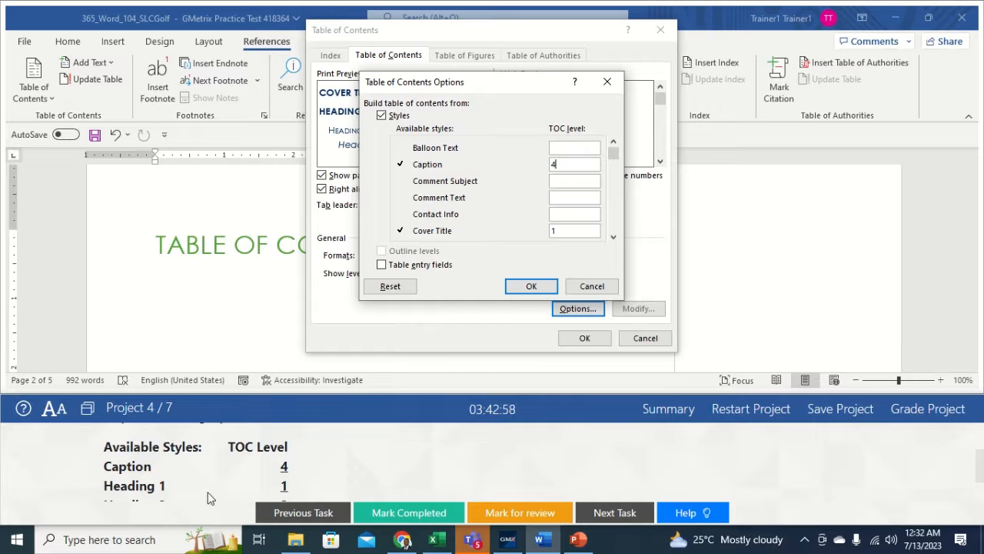
{"action": "left_click", "coordinate": [570, 230]}
{"action": "key", "text": "BackSpace"}
- Confirm the level options and insert the Formal table of contents
{"action": "left_click_drag", "start_coordinate": [613, 159], "coordinate": [615, 184]}
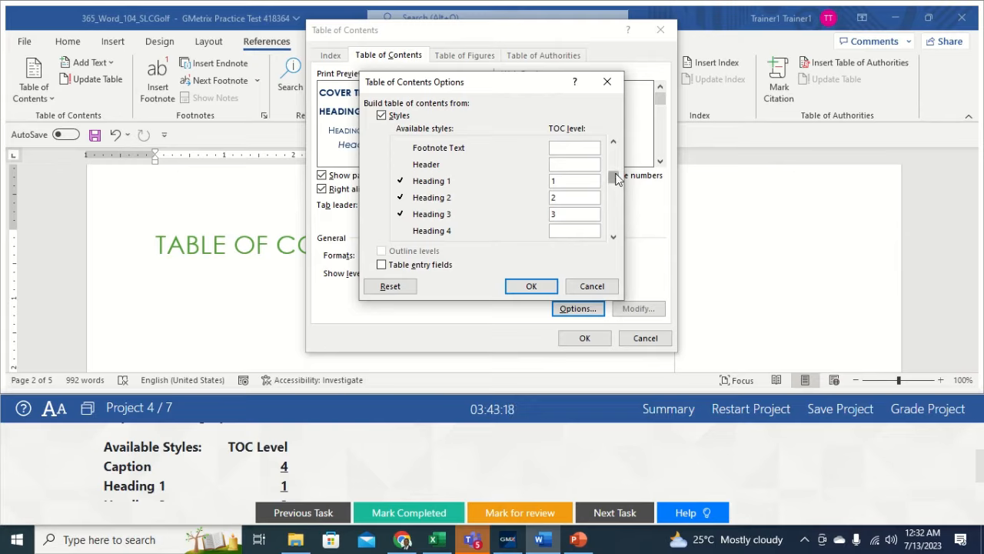
{"action": "left_click_drag", "start_coordinate": [615, 173], "coordinate": [617, 183]}
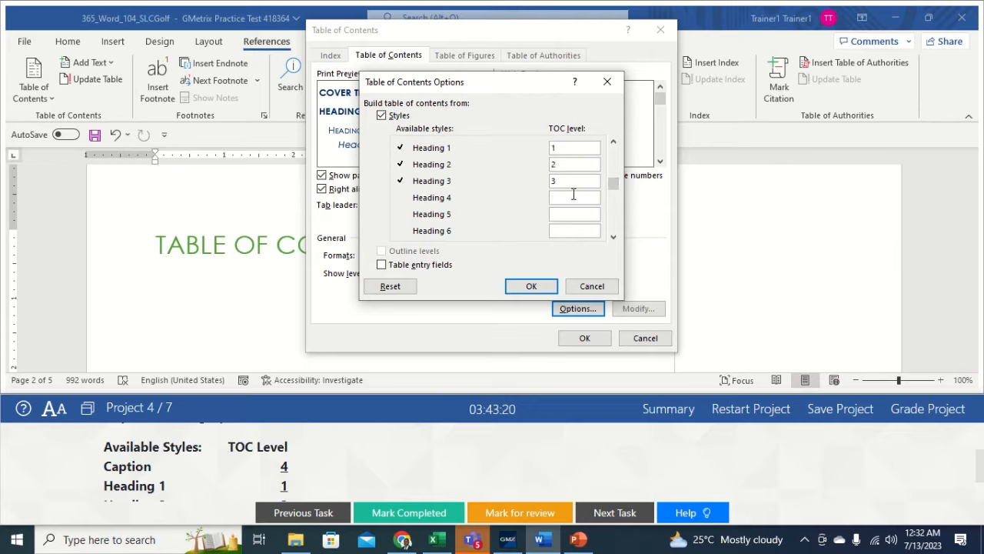
{"action": "left_click_drag", "start_coordinate": [980, 469], "coordinate": [980, 482]}
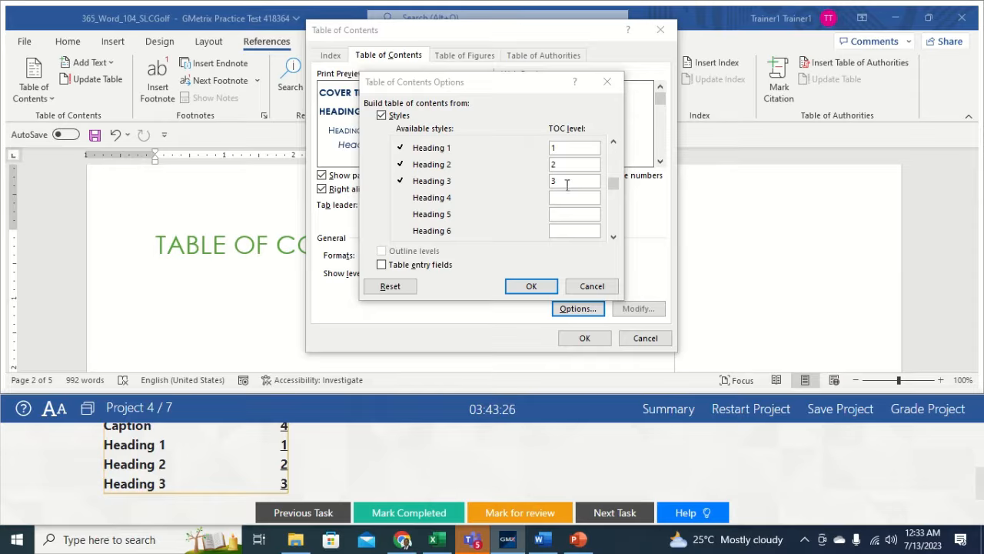
{"action": "left_click", "coordinate": [532, 286]}
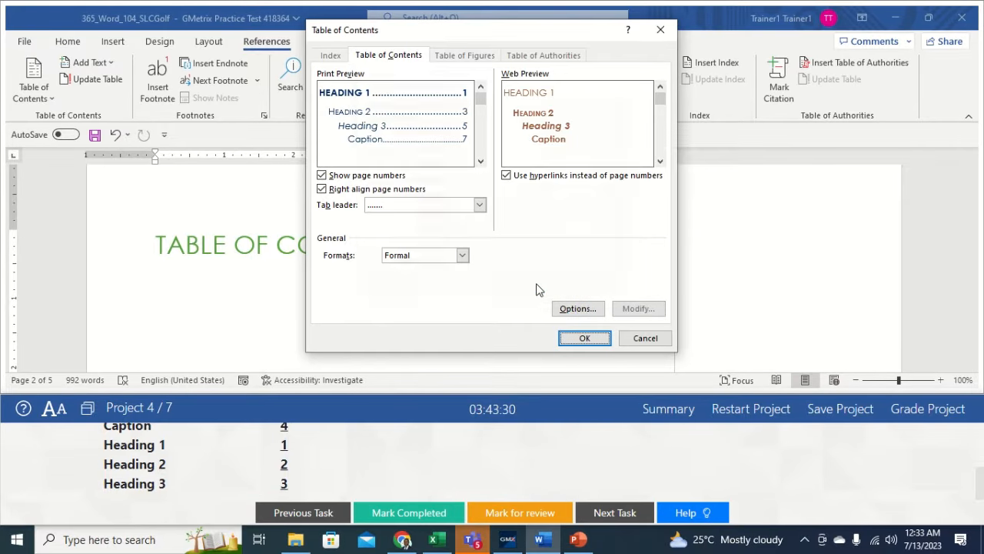
{"action": "left_click", "coordinate": [580, 339]}
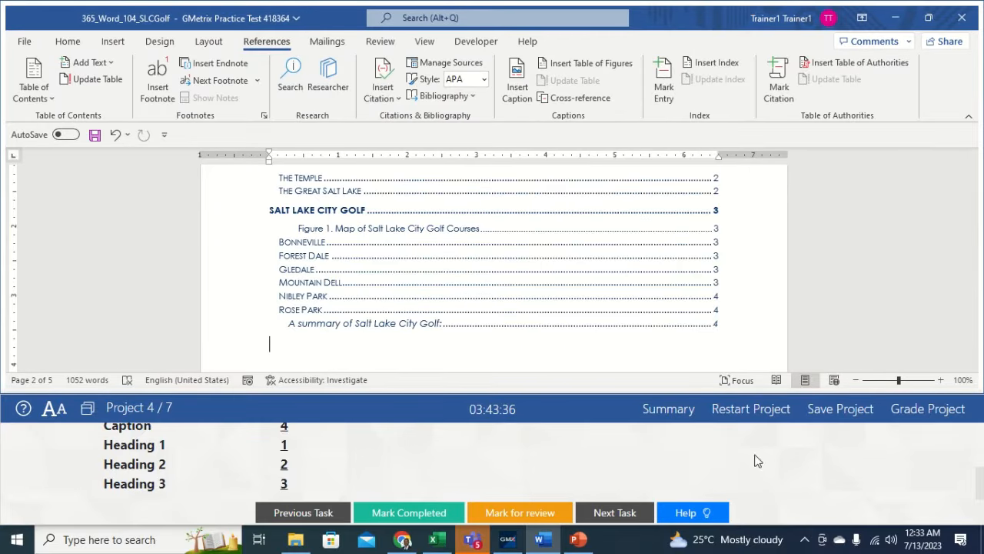
{"action": "left_click", "coordinate": [980, 490]}
{"action": "left_click_drag", "start_coordinate": [980, 493], "coordinate": [974, 429]}
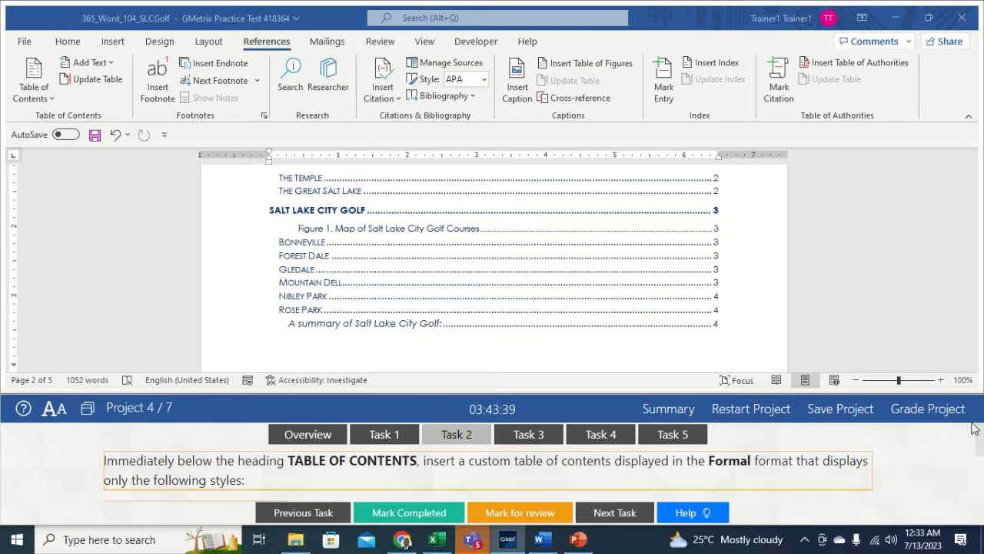
- Show the Task 3 instructions for converting the golf text into a 5-column table
{"action": "left_click", "coordinate": [516, 437]}
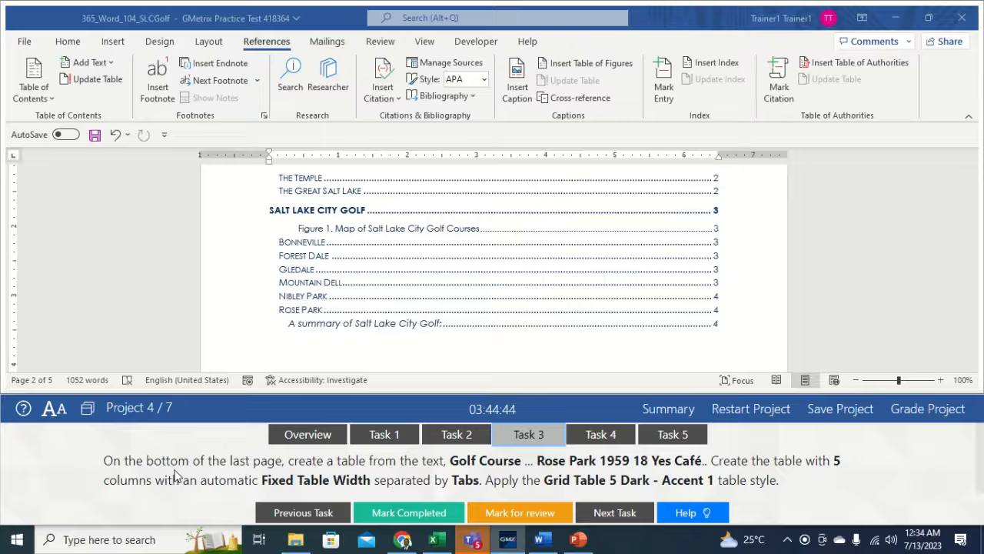
- Convert the golf course rows into a 5-column table split at tabs with Auto fixed width
{"action": "left_click", "coordinate": [932, 256]}
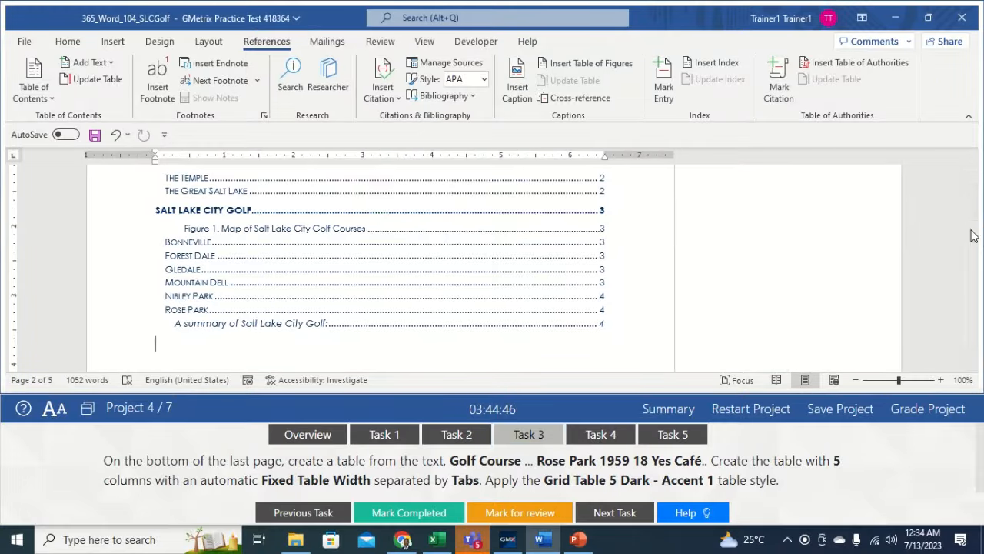
{"action": "left_click_drag", "start_coordinate": [973, 236], "coordinate": [976, 343]}
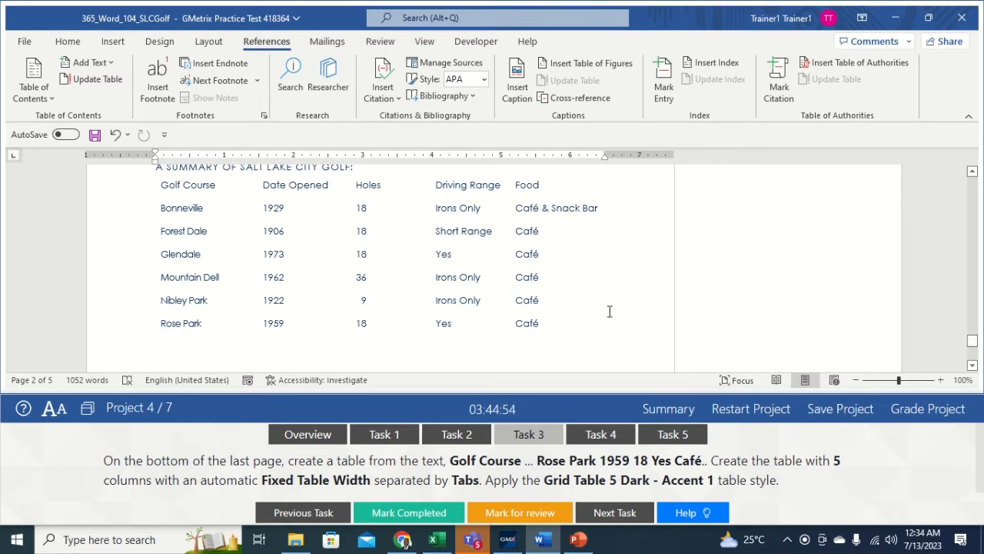
{"action": "left_click_drag", "start_coordinate": [159, 183], "coordinate": [541, 331]}
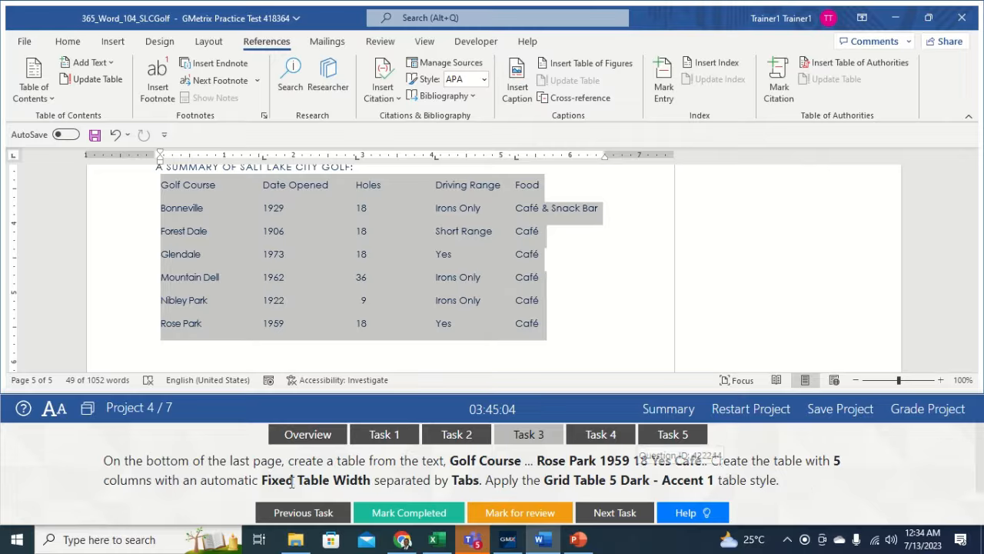
{"action": "left_click", "coordinate": [115, 44]}
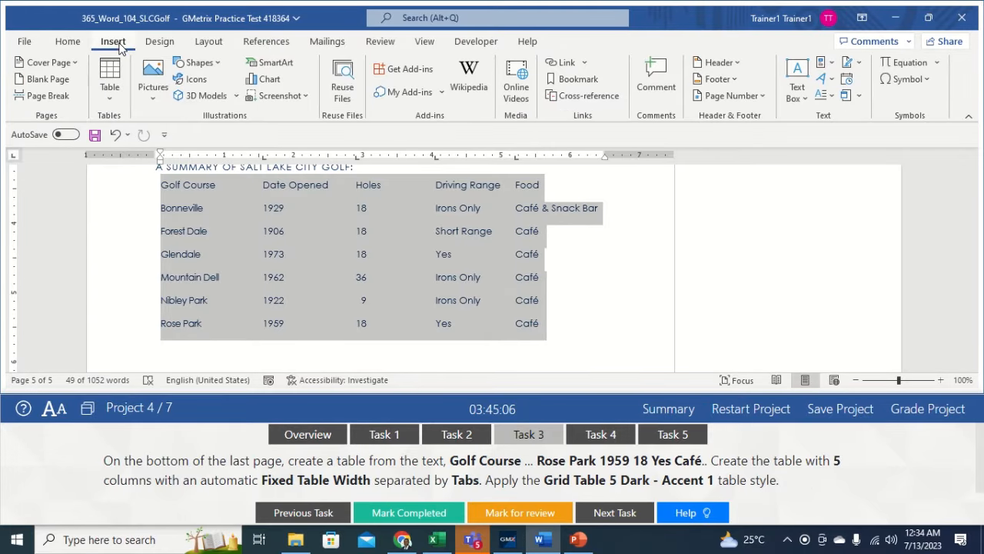
{"action": "left_click", "coordinate": [116, 100]}
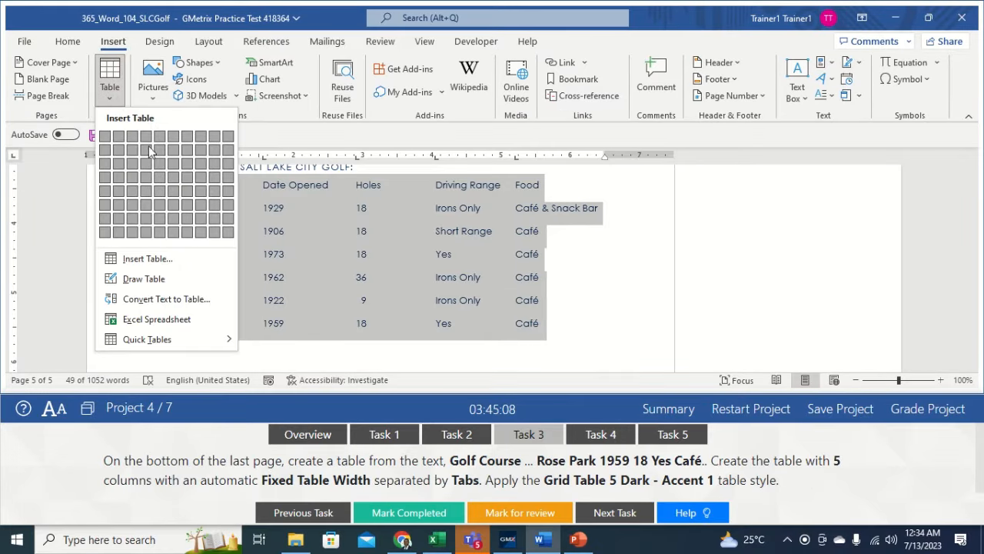
{"action": "left_click", "coordinate": [167, 299]}
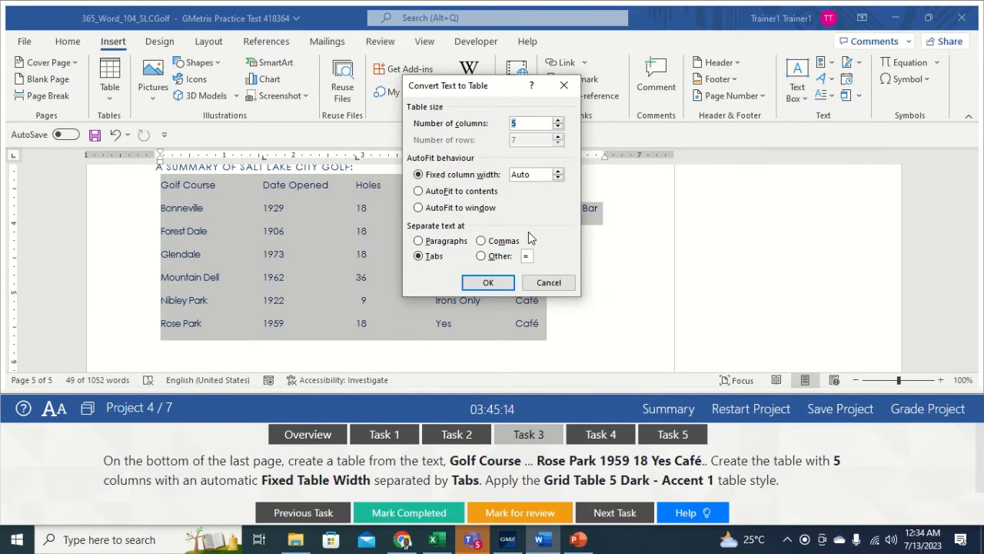
{"action": "left_click", "coordinate": [431, 260]}
{"action": "left_click", "coordinate": [493, 284]}
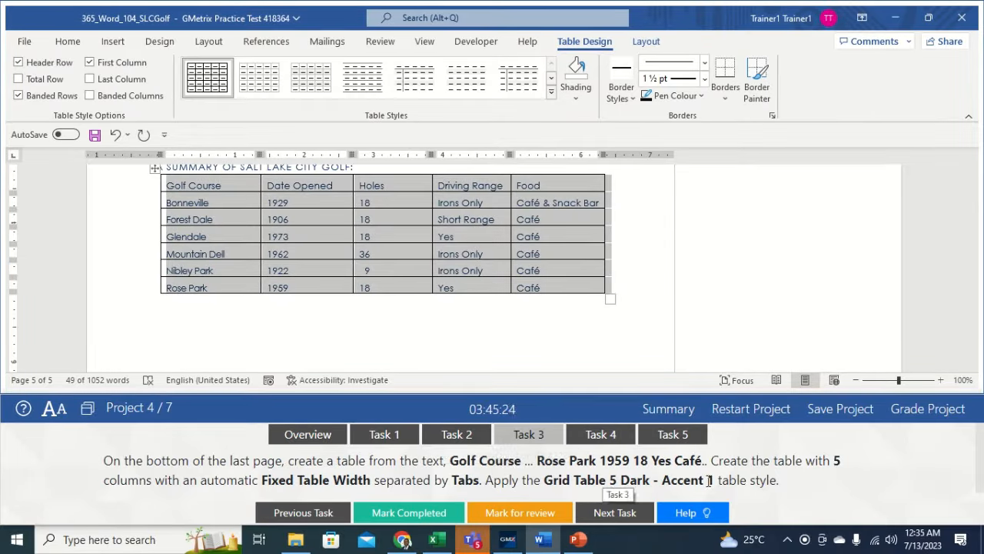
- Apply the Grid Table 5 Dark - Accent 1 style to the golf table, then show Task 4
{"action": "left_click", "coordinate": [551, 90]}
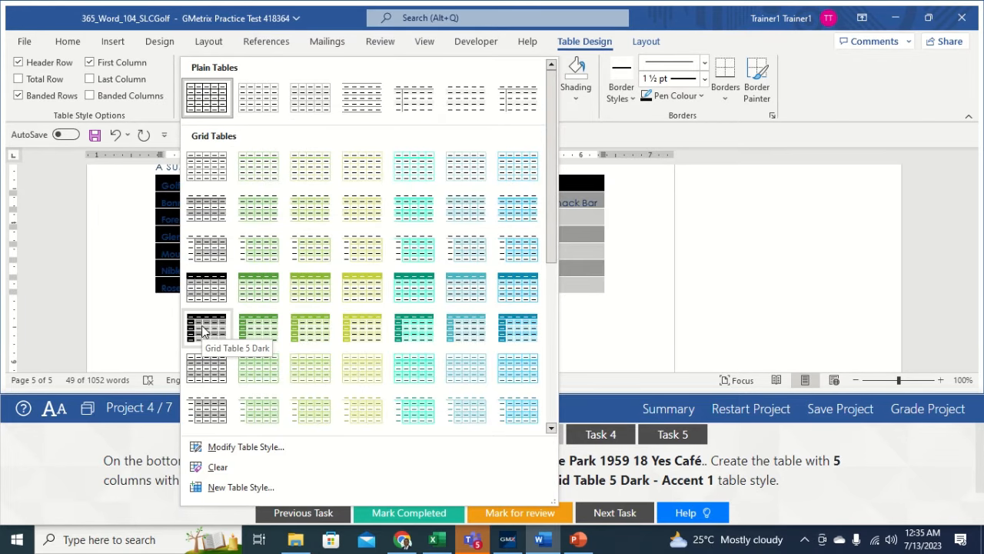
{"action": "left_click", "coordinate": [259, 329]}
{"action": "left_click_drag", "start_coordinate": [256, 323], "coordinate": [515, 294]}
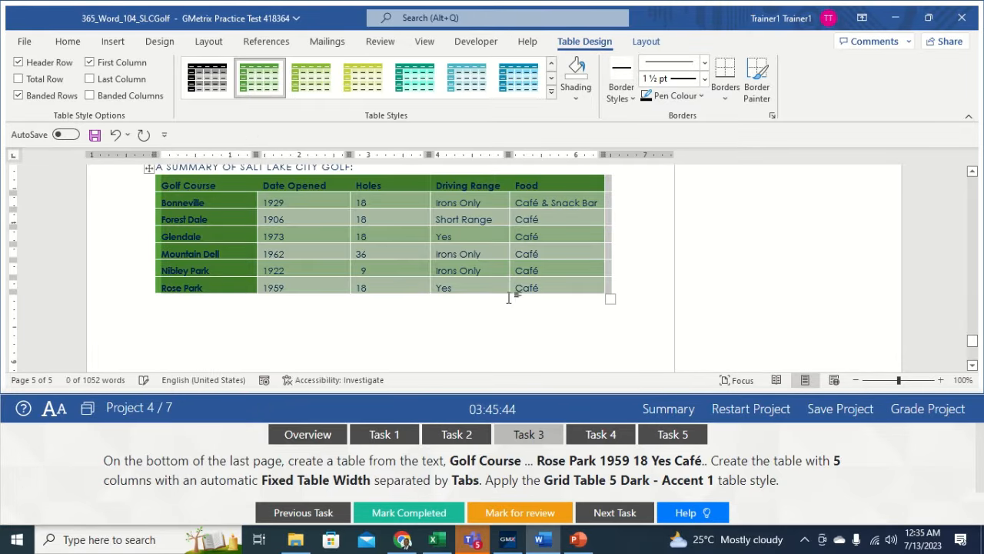
{"action": "left_click", "coordinate": [615, 271]}
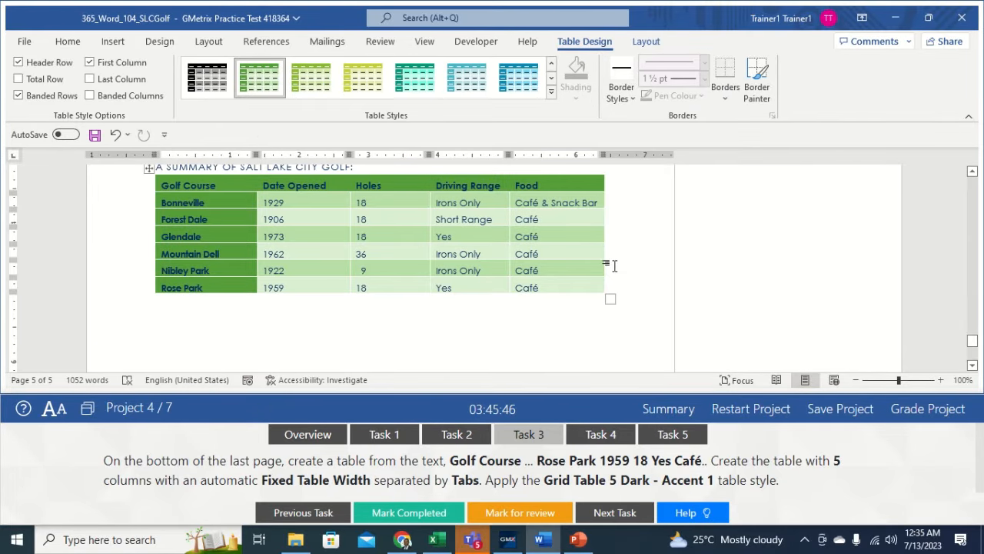
{"action": "left_click", "coordinate": [596, 435]}
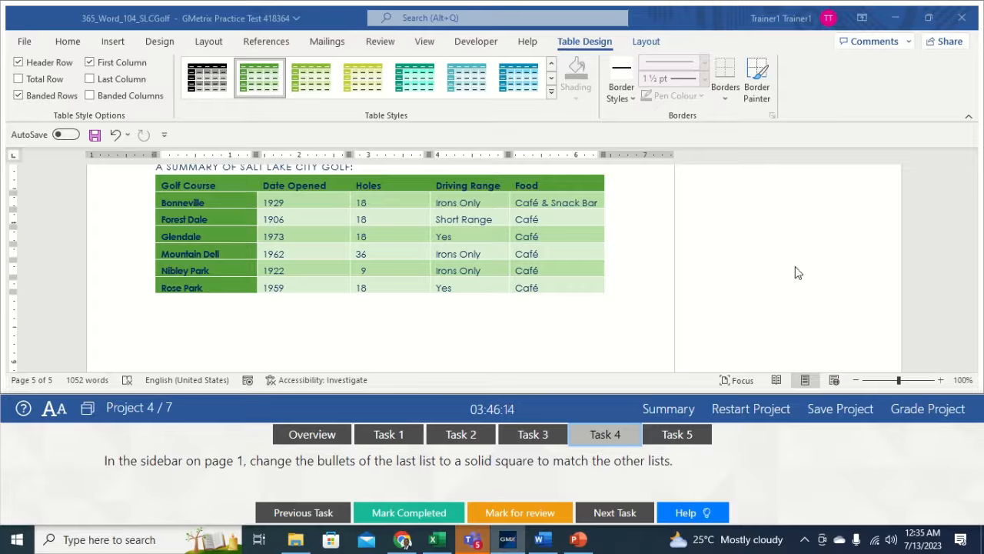
- Give the City Golf Courses sidebar list solid square bullets and deselect the text box
{"action": "left_click", "coordinate": [774, 280]}
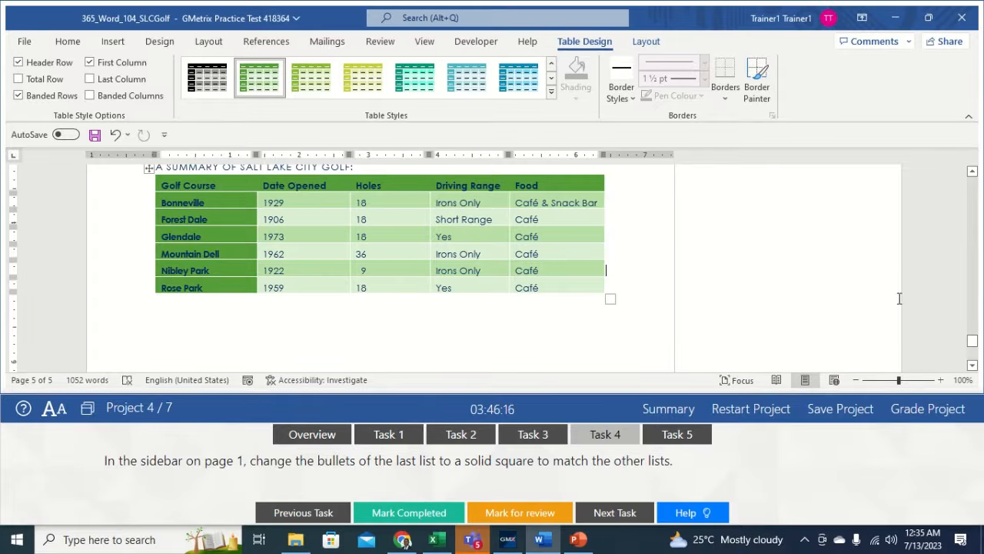
{"action": "left_click_drag", "start_coordinate": [972, 340], "coordinate": [966, 270]}
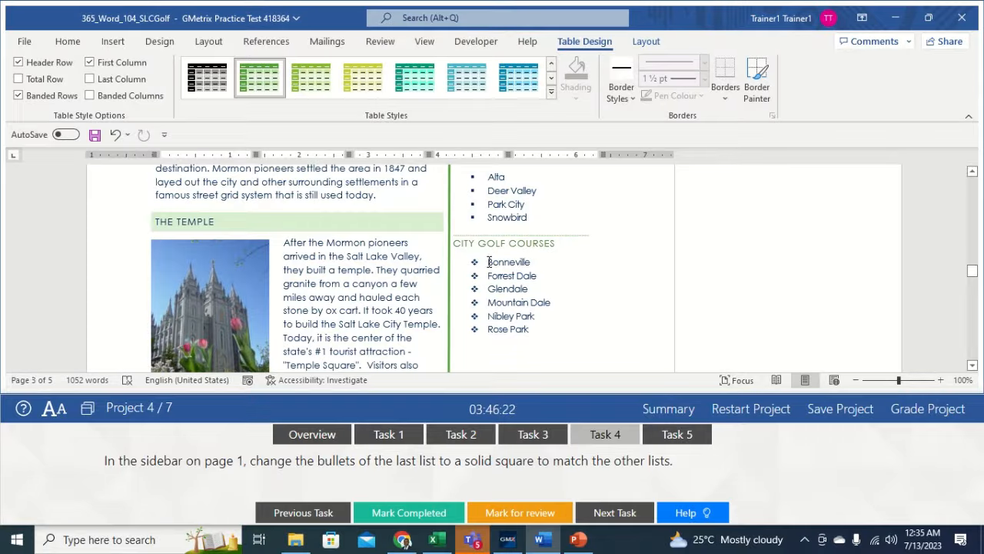
{"action": "left_click_drag", "start_coordinate": [487, 262], "coordinate": [532, 331]}
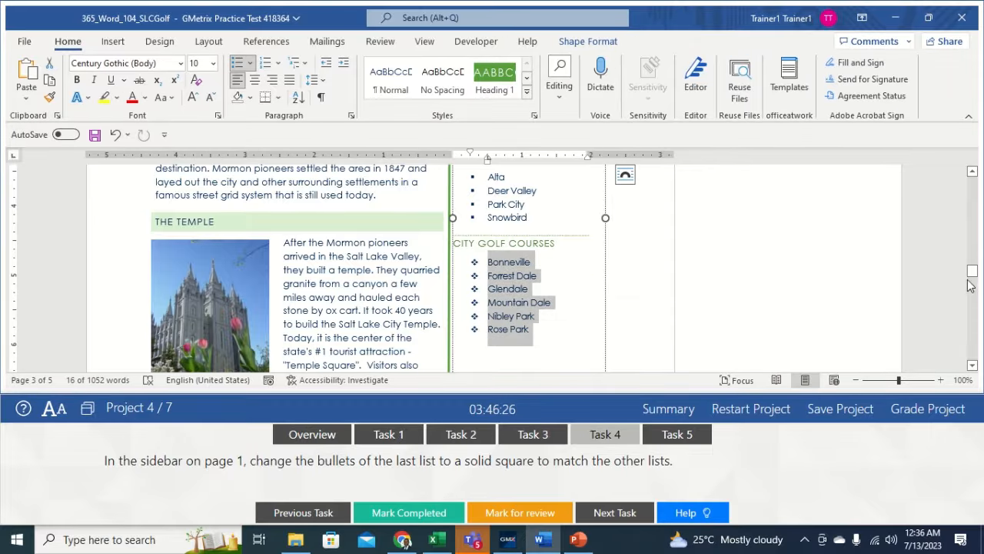
{"action": "left_click_drag", "start_coordinate": [971, 282], "coordinate": [971, 283]}
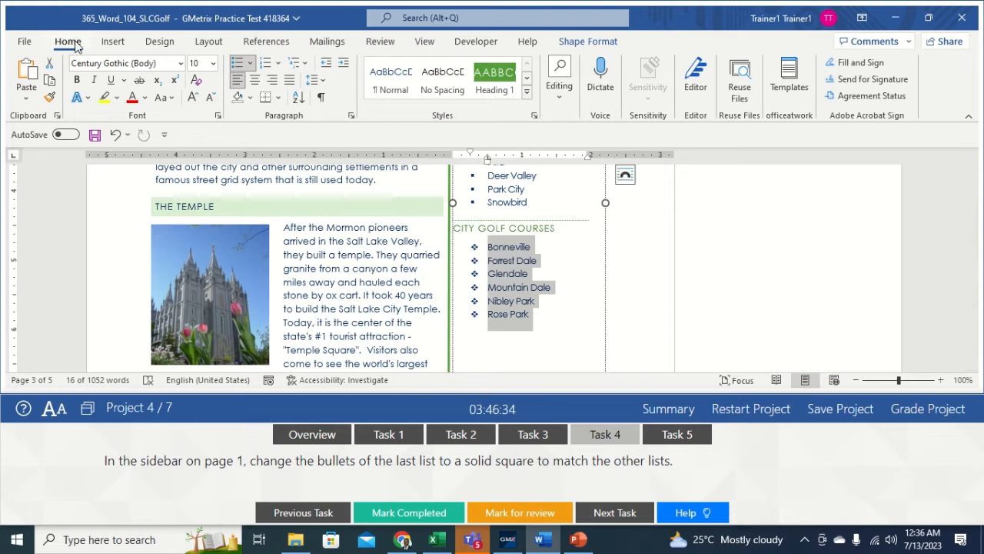
{"action": "left_click", "coordinate": [252, 67]}
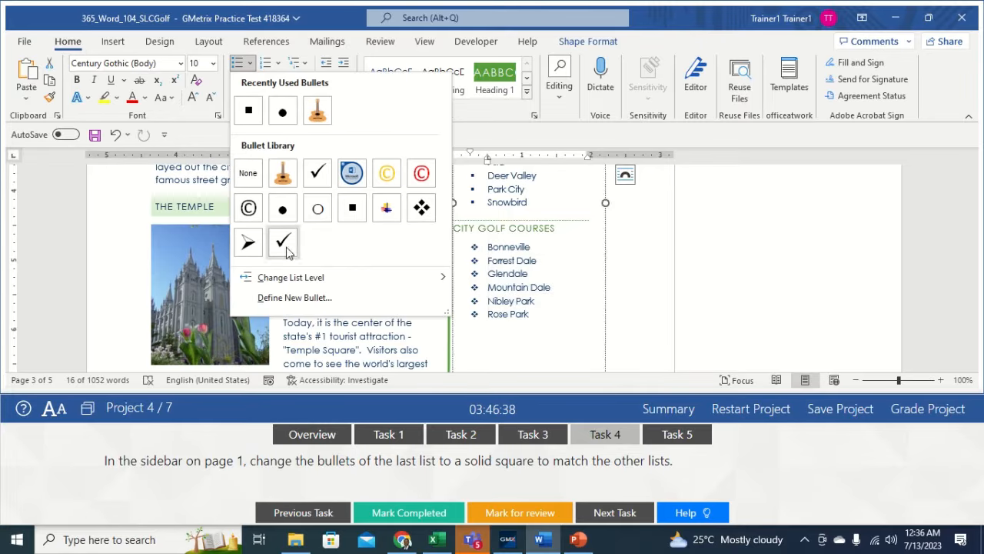
{"action": "left_click", "coordinate": [351, 213]}
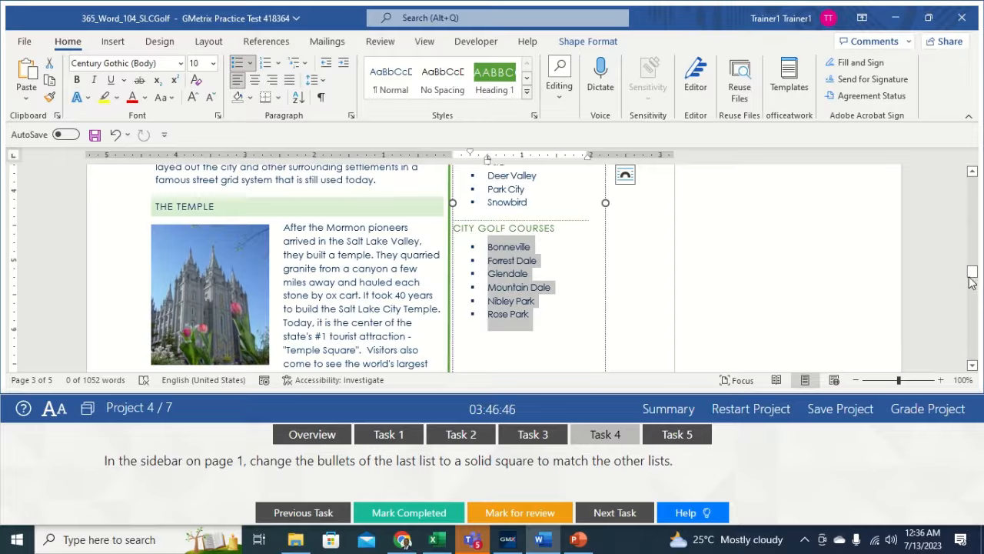
{"action": "left_click_drag", "start_coordinate": [971, 282], "coordinate": [973, 274]}
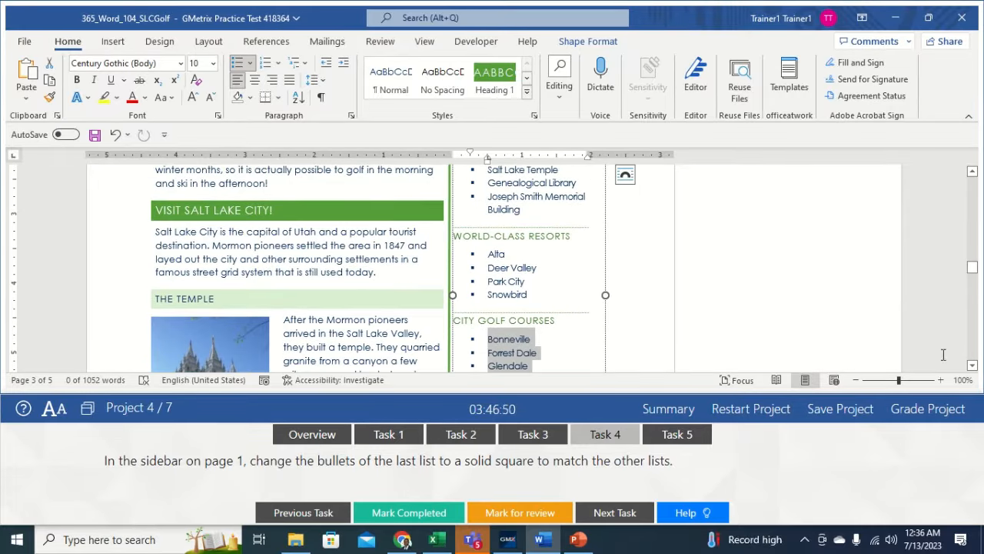
{"action": "left_click", "coordinate": [623, 348]}
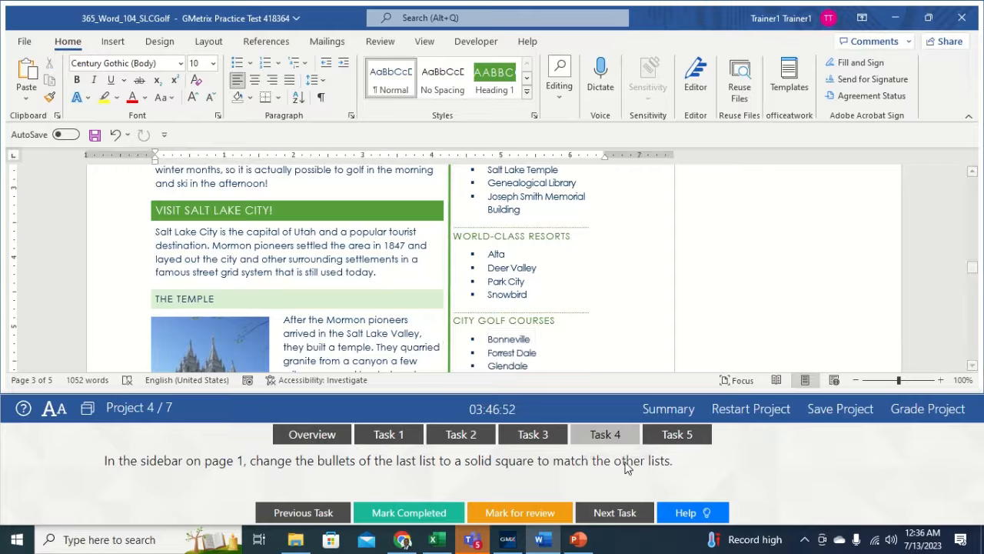
- Show Task 5, then mark the page-3 Author comment about a map-matching table as resolved
{"action": "left_click", "coordinate": [681, 434]}
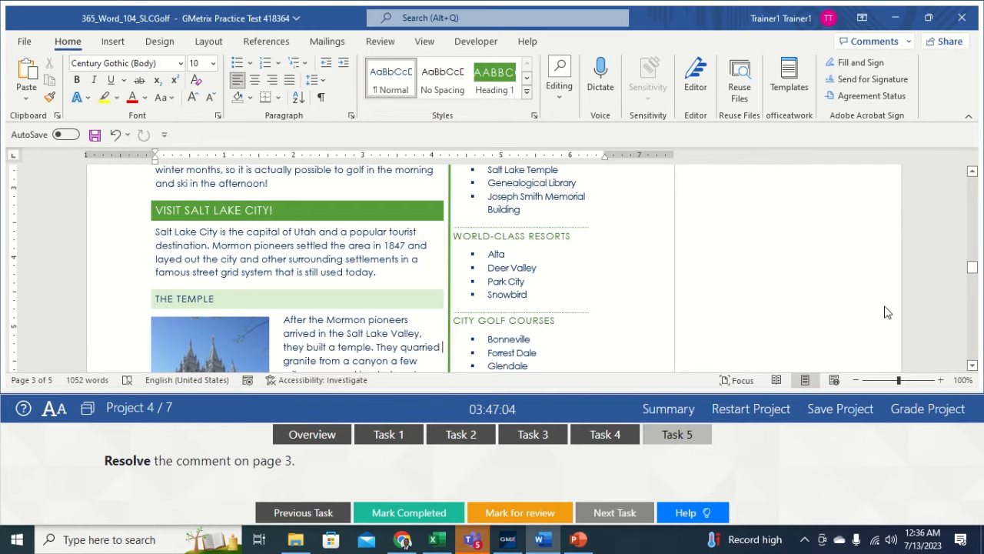
{"action": "left_click_drag", "start_coordinate": [973, 271], "coordinate": [974, 293]}
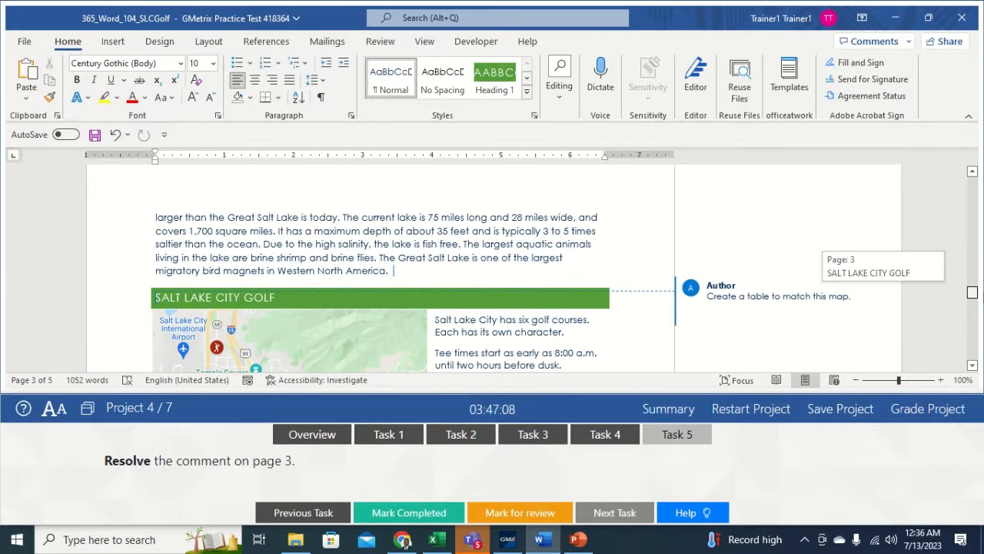
{"action": "left_click", "coordinate": [793, 295]}
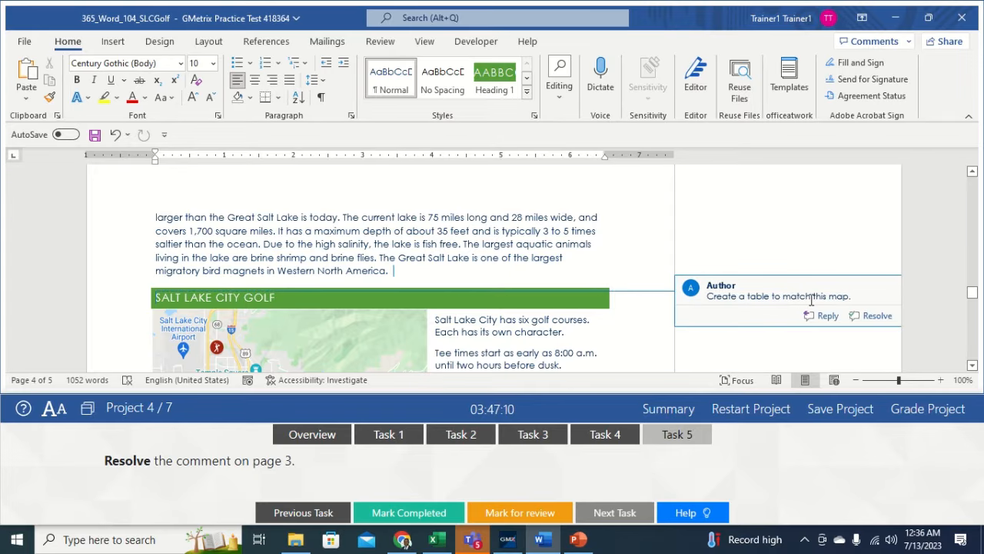
{"action": "left_click", "coordinate": [873, 318]}
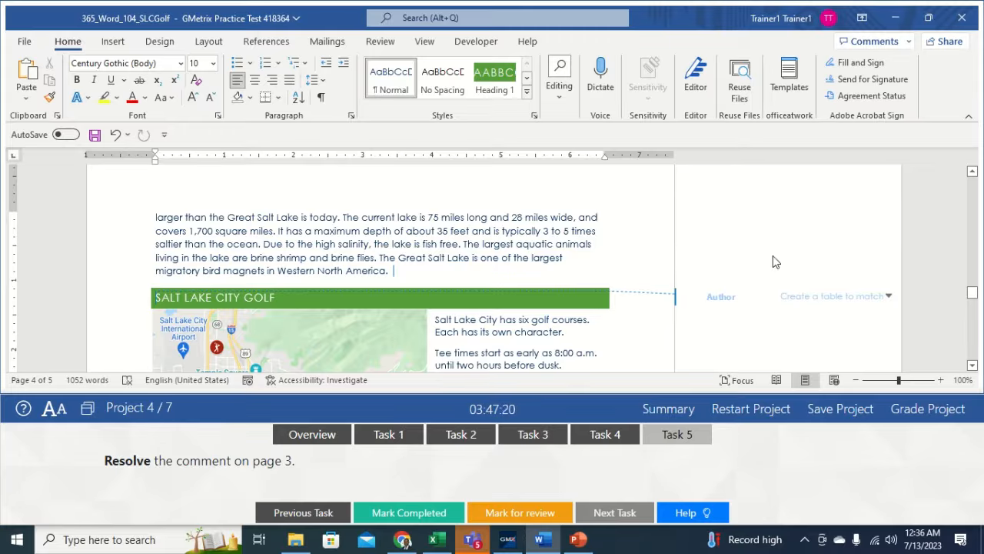
{"action": "left_click", "coordinate": [613, 225]}
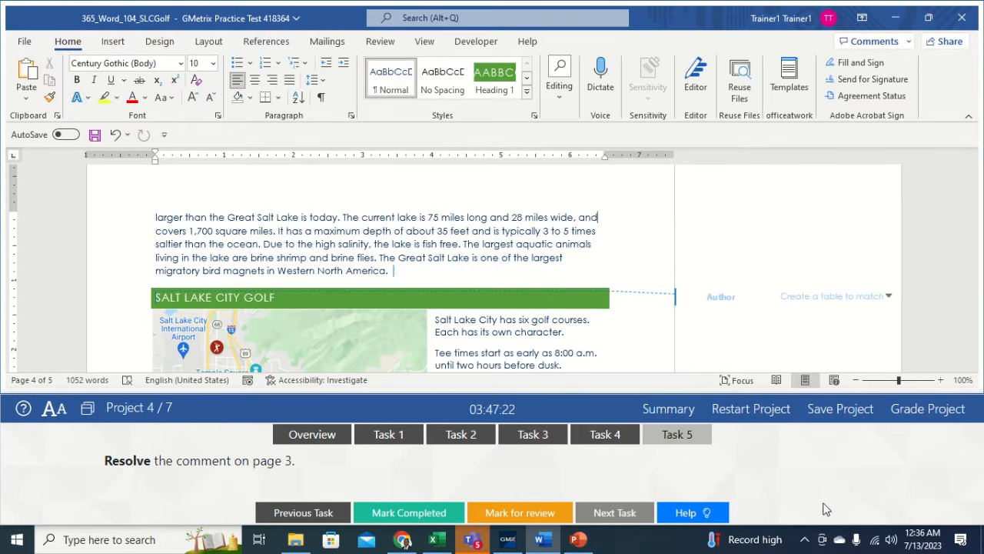
- Submit the golf project for grading and open the How to Shoe a Horse project at Task 1
{"action": "left_click", "coordinate": [915, 406]}
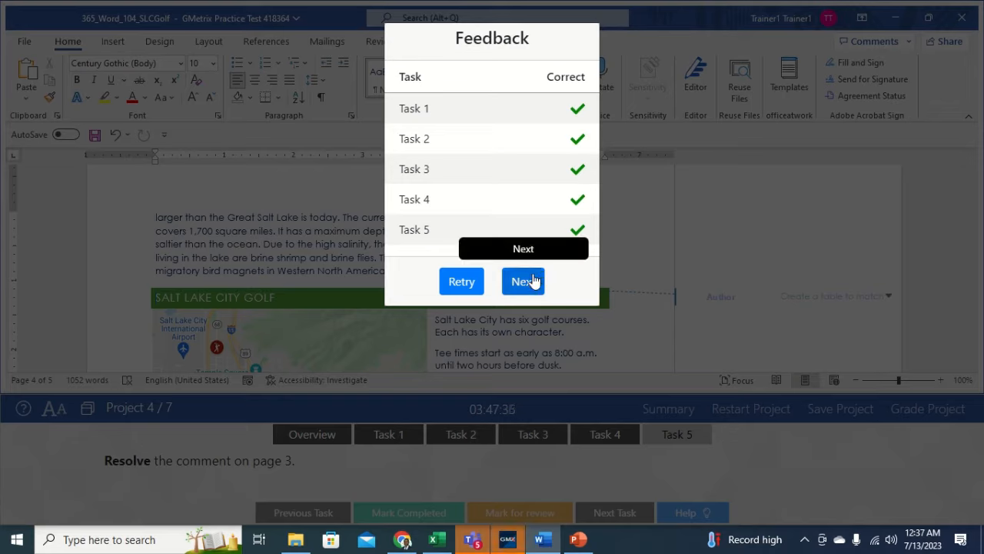
{"action": "left_click", "coordinate": [532, 282]}
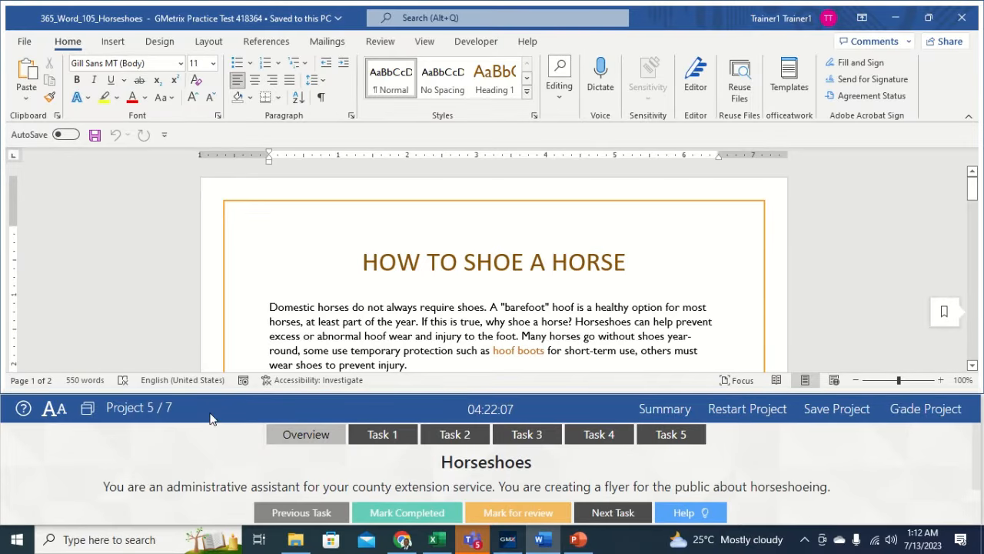
{"action": "left_click", "coordinate": [378, 436]}
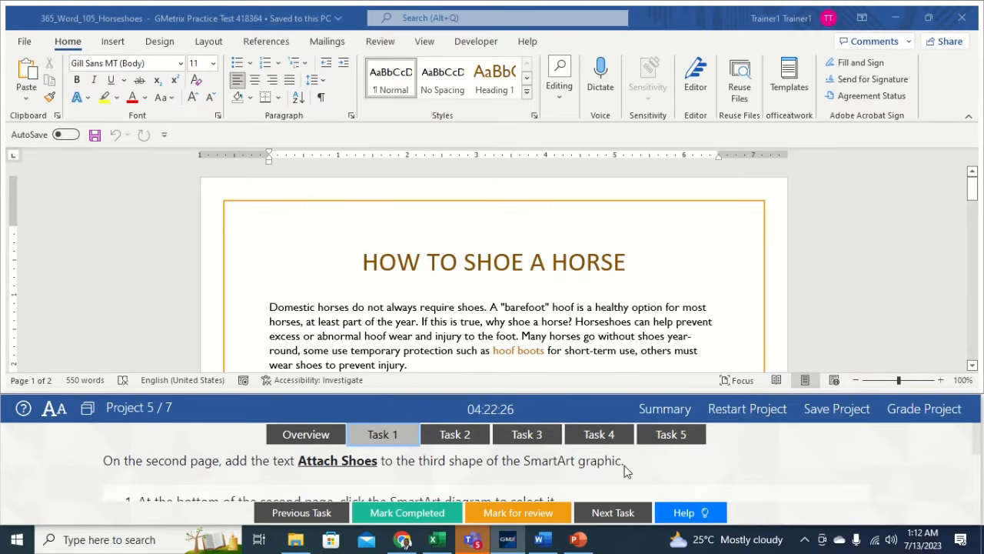
- Enter 'Attach Shoes' in the empty third arrow of the page-2 SmartArt, then show Task 2
{"action": "left_click", "coordinate": [692, 301]}
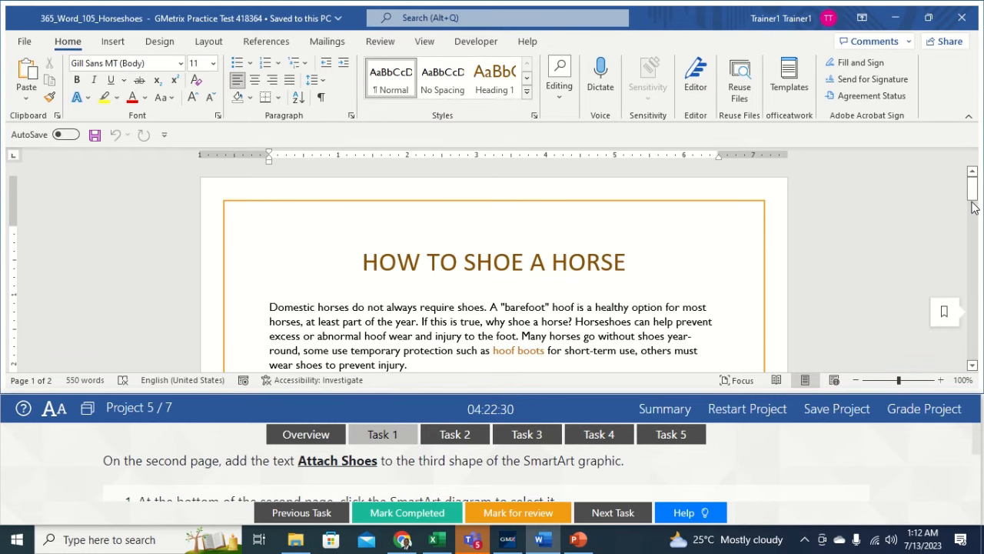
{"action": "left_click_drag", "start_coordinate": [971, 206], "coordinate": [978, 318]}
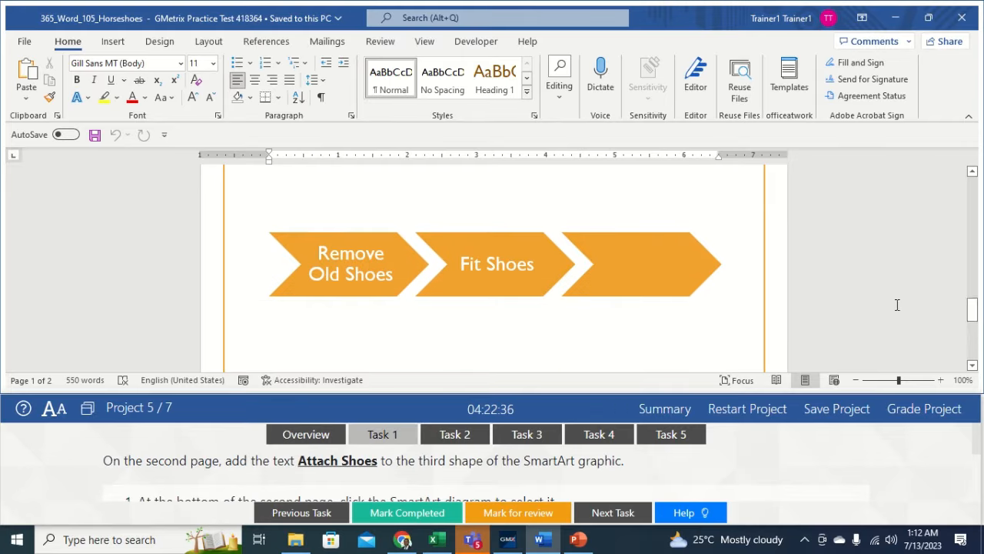
{"action": "left_click", "coordinate": [668, 262]}
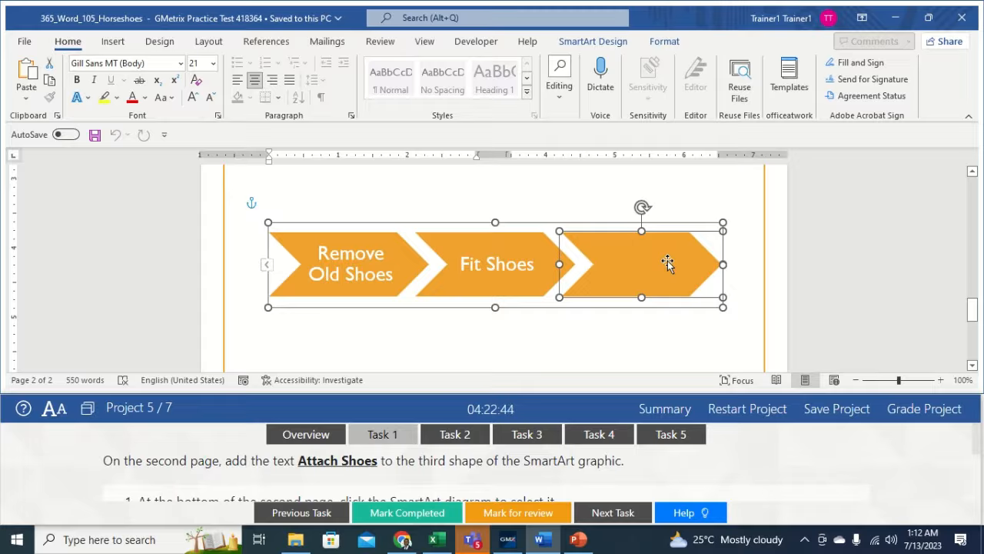
{"action": "type", "text": "Attach"}
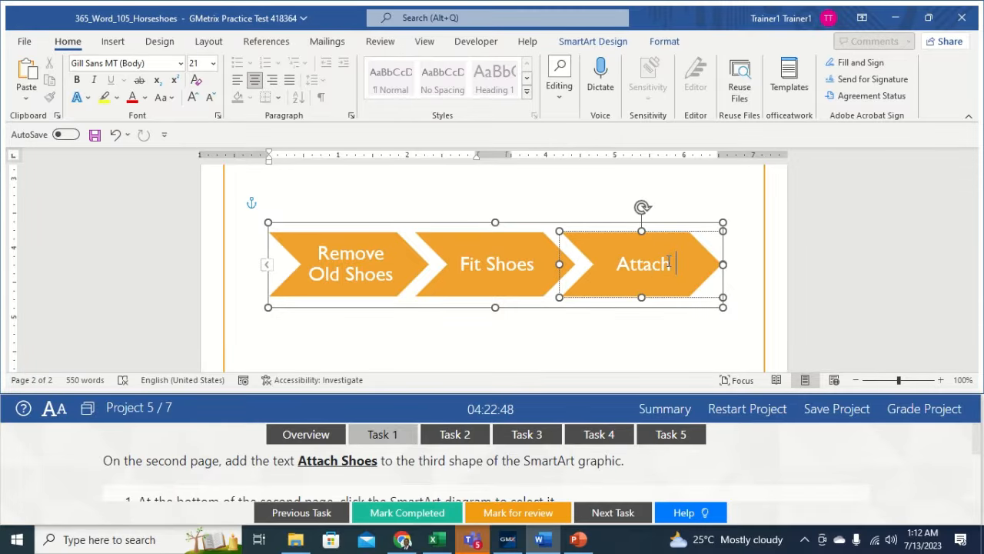
{"action": "type", "text": " Sh"}
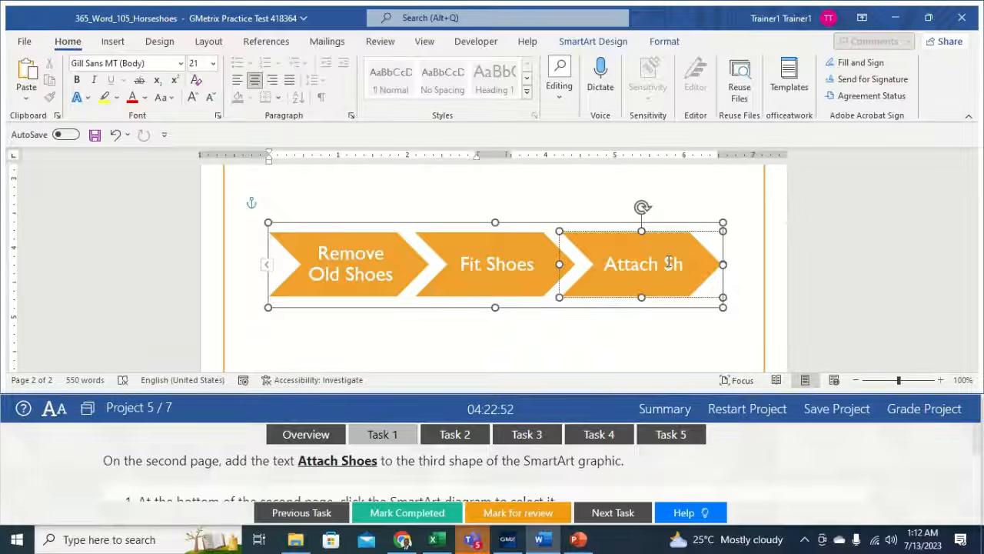
{"action": "type", "text": "oes"}
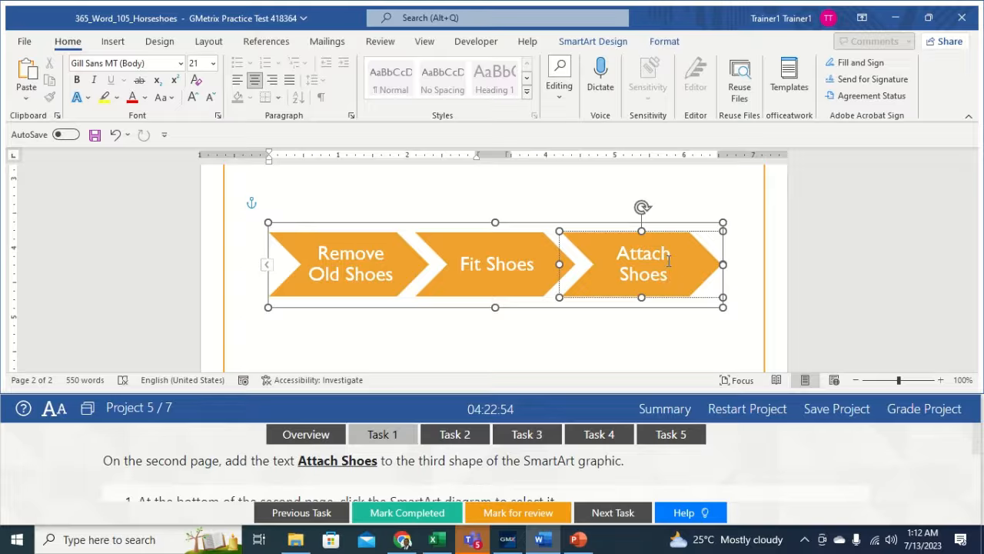
{"action": "left_click", "coordinate": [682, 333]}
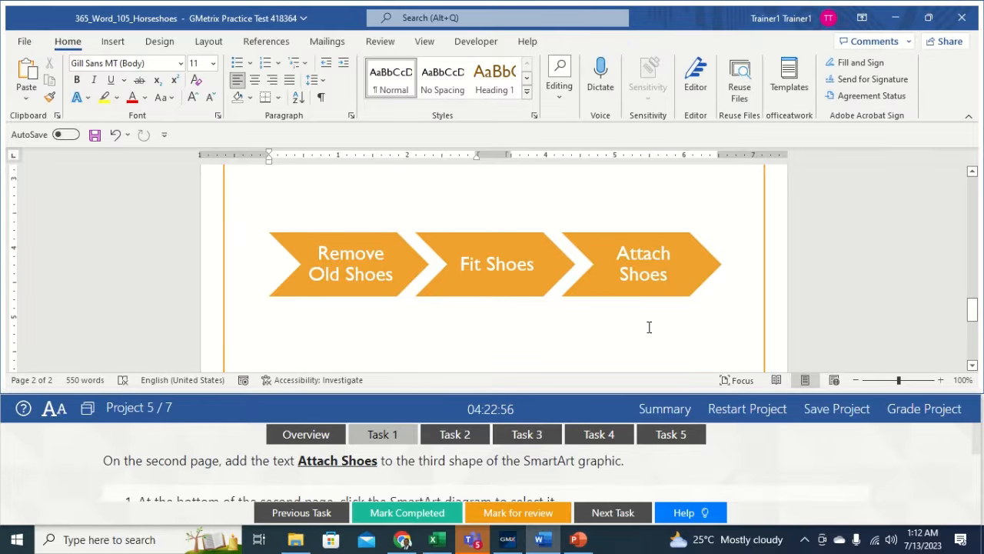
{"action": "left_click", "coordinate": [455, 436]}
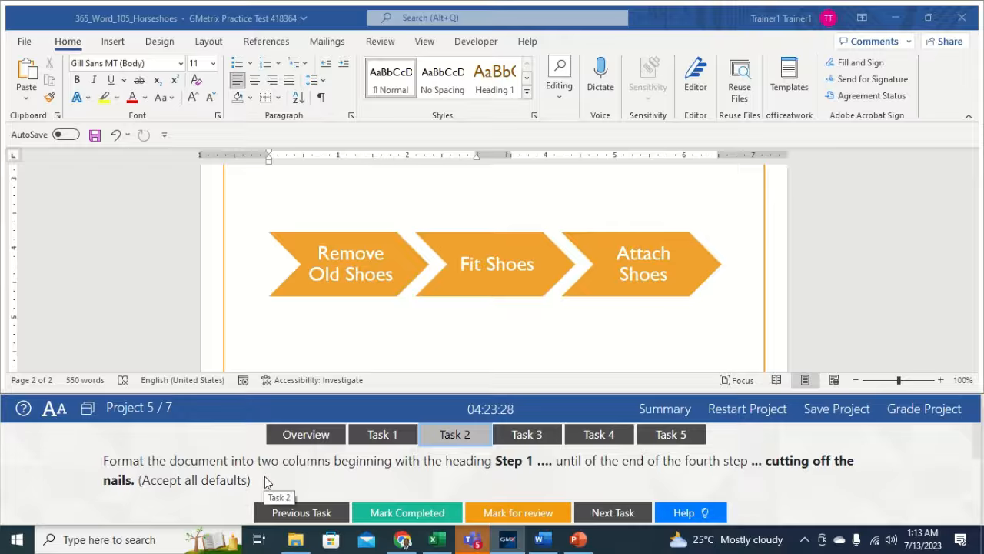
- Format the text from the Step 1 heading through Step 4 as Two columns
{"action": "left_click", "coordinate": [520, 191]}
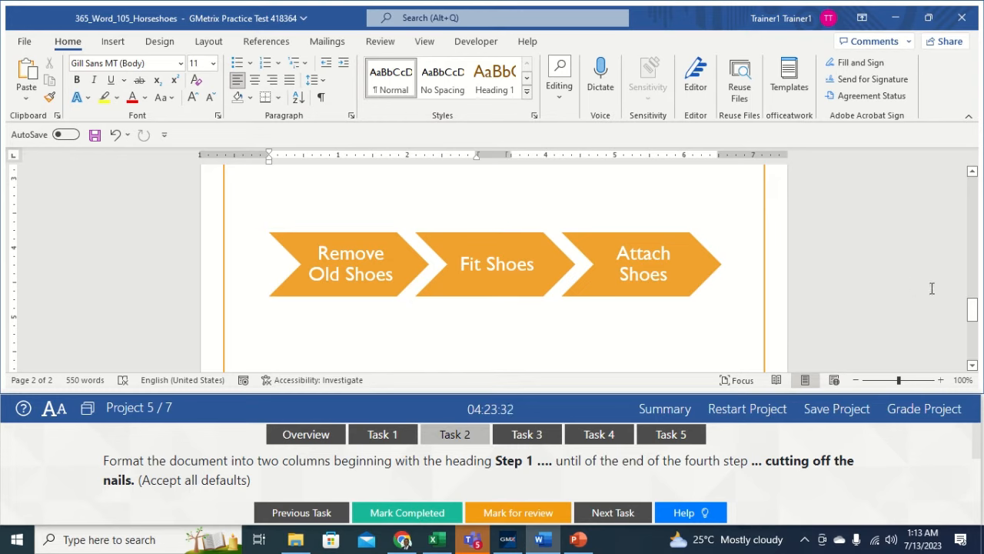
{"action": "left_click_drag", "start_coordinate": [978, 314], "coordinate": [961, 236]}
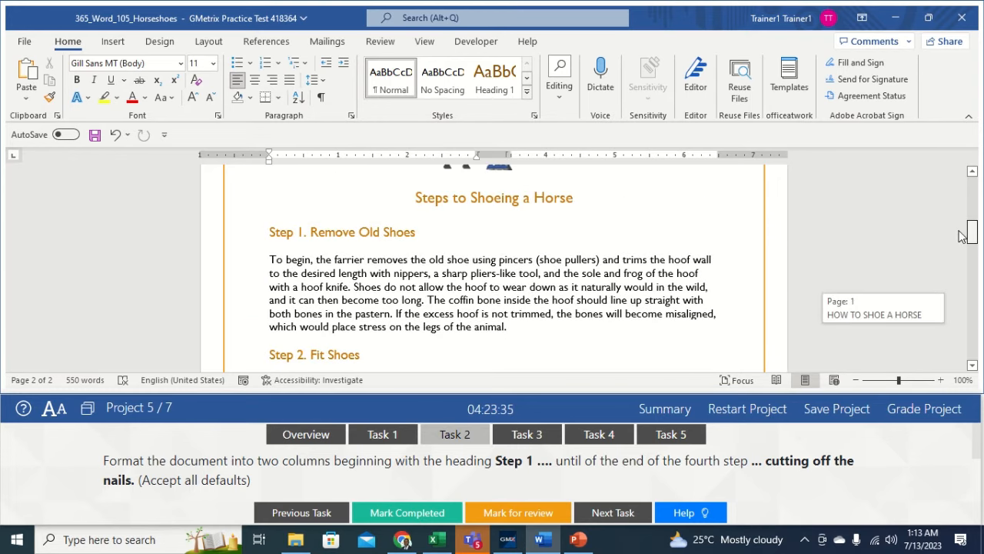
{"action": "left_click", "coordinate": [271, 231]}
{"action": "left_click_drag", "start_coordinate": [273, 232], "coordinate": [540, 351]}
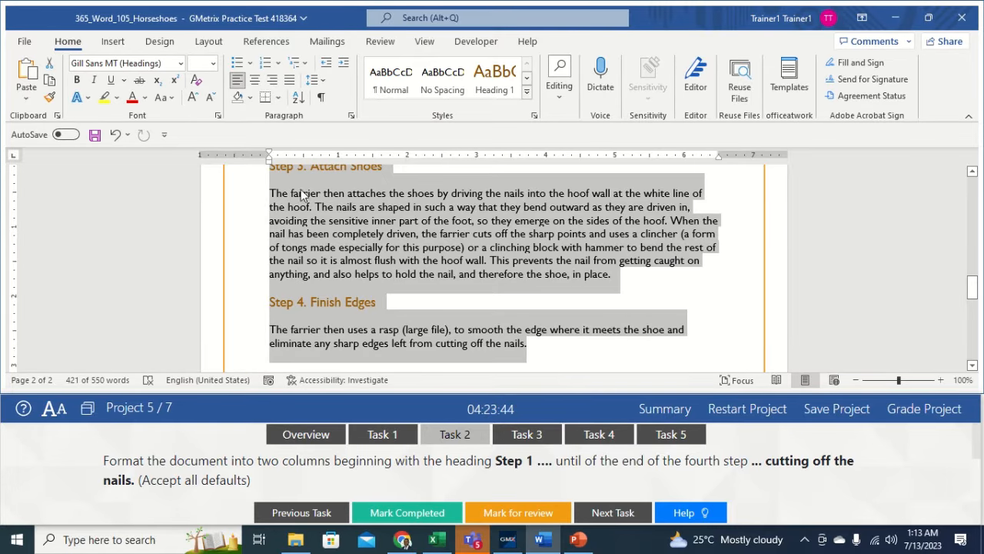
{"action": "left_click", "coordinate": [208, 42]}
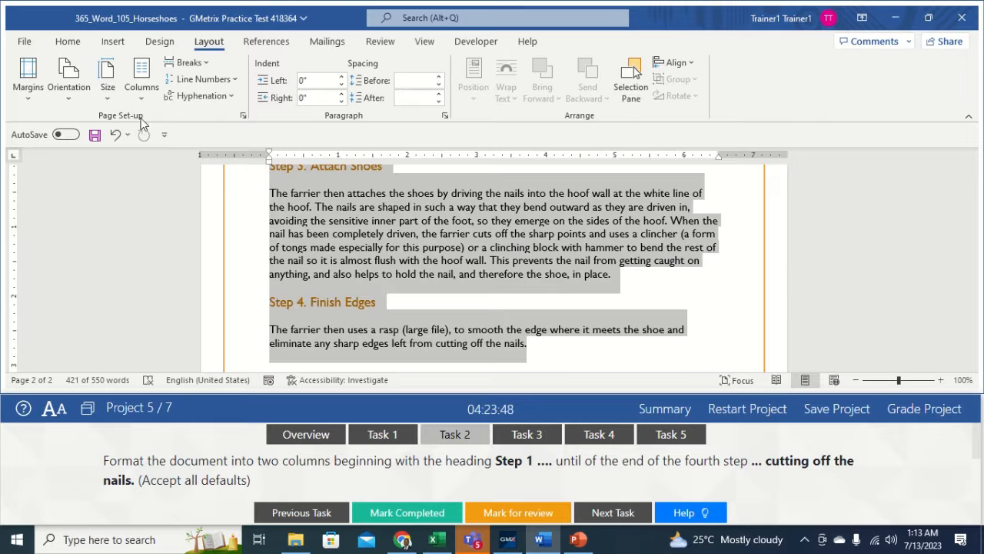
{"action": "left_click", "coordinate": [142, 94]}
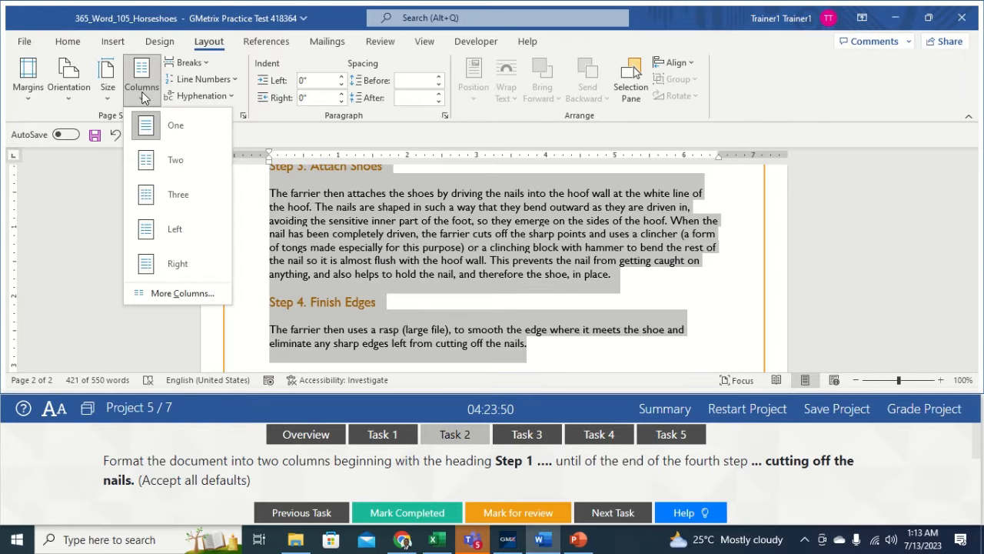
{"action": "left_click", "coordinate": [152, 164]}
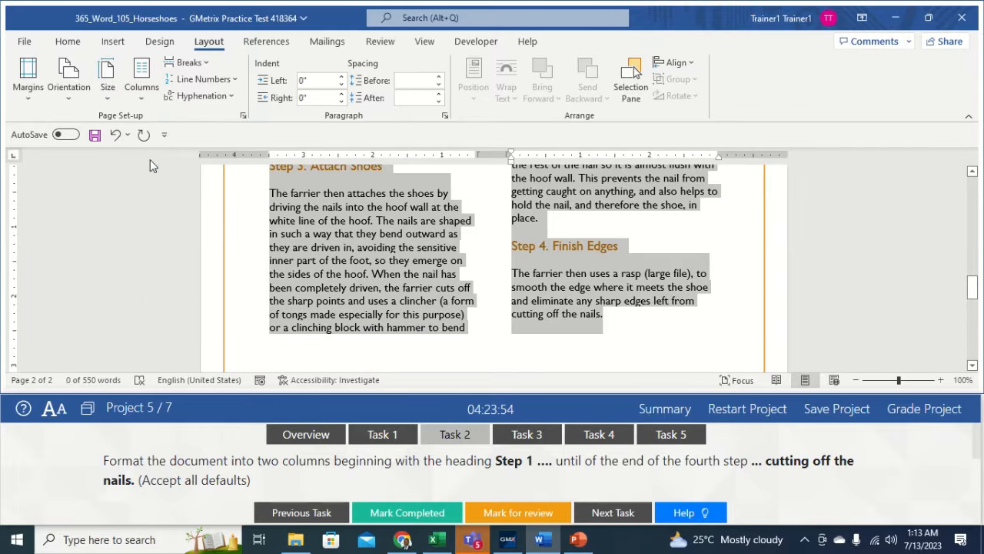
{"action": "left_click", "coordinate": [492, 271]}
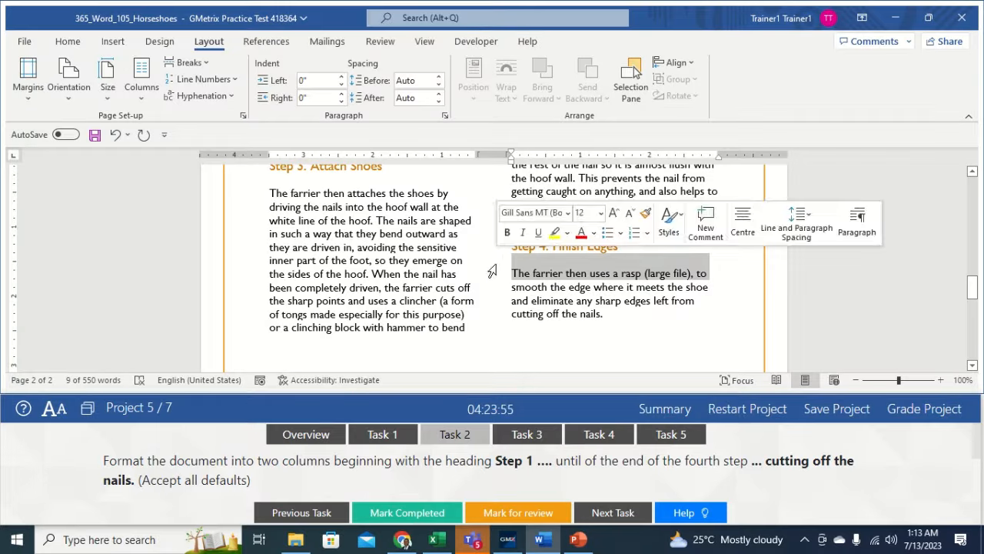
{"action": "left_click", "coordinate": [625, 314]}
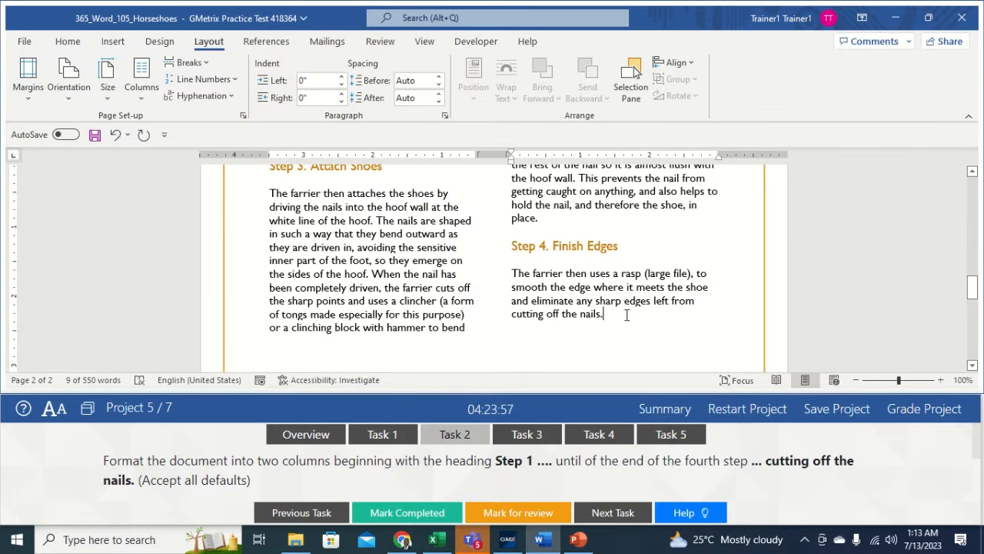
- Show Task 3 and put the cursor right after 'hoof boots' on page 1, with References shown
{"action": "left_click", "coordinate": [529, 435]}
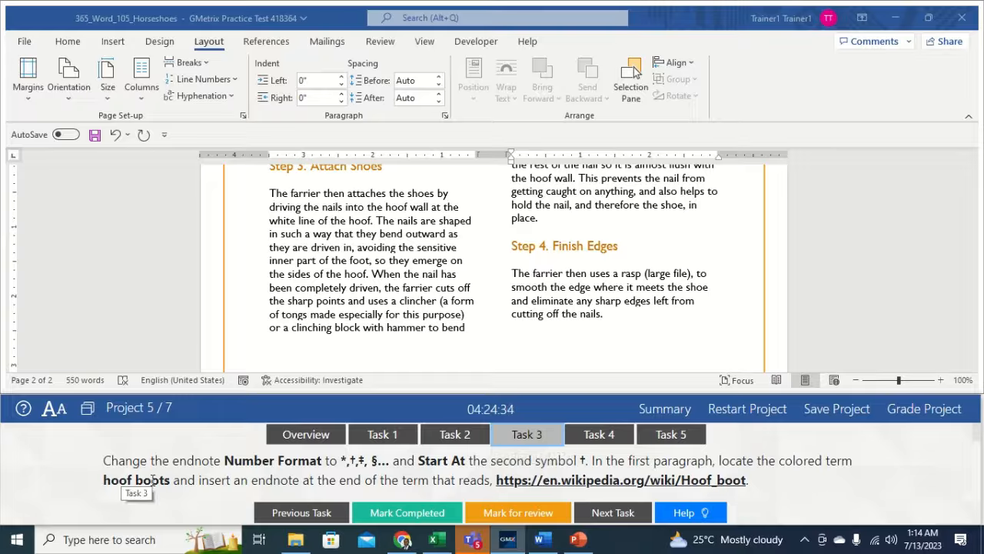
{"action": "left_click", "coordinate": [604, 314]}
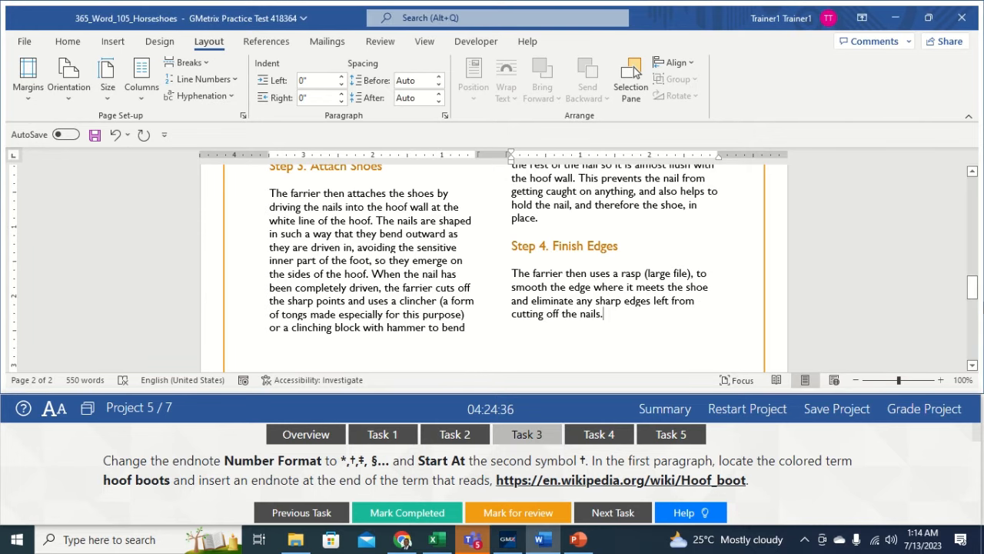
{"action": "left_click_drag", "start_coordinate": [972, 286], "coordinate": [967, 204]}
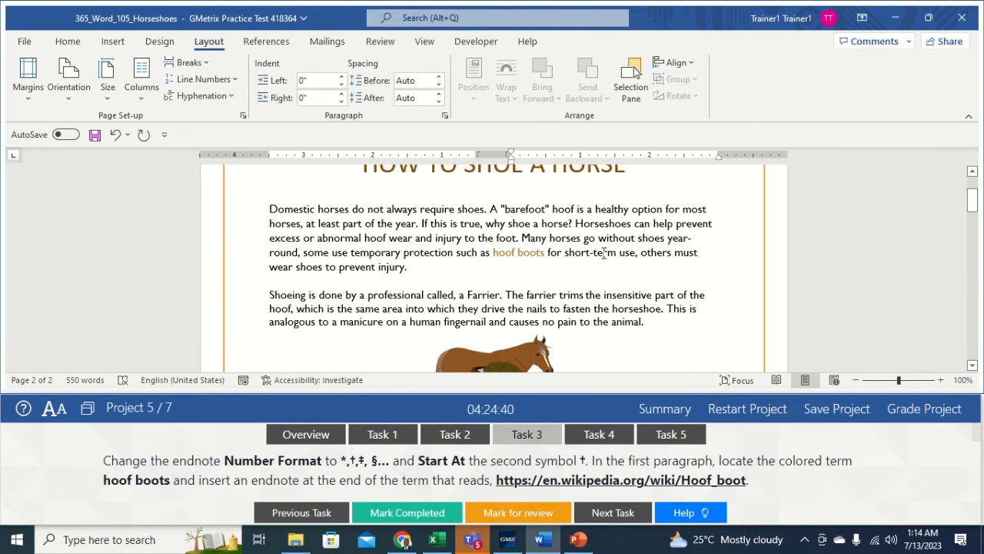
{"action": "left_click", "coordinate": [553, 252]}
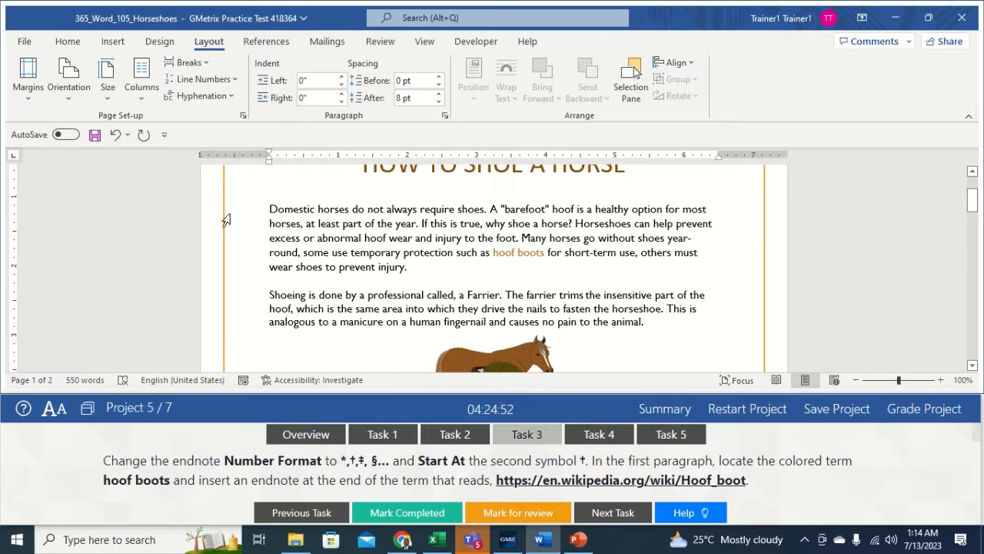
{"action": "left_click", "coordinate": [546, 252]}
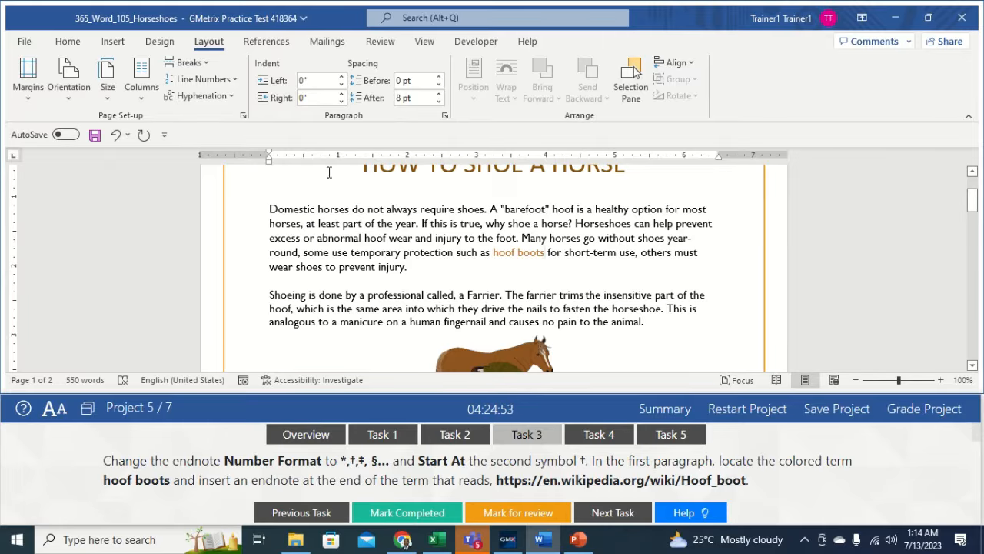
{"action": "left_click", "coordinate": [269, 42]}
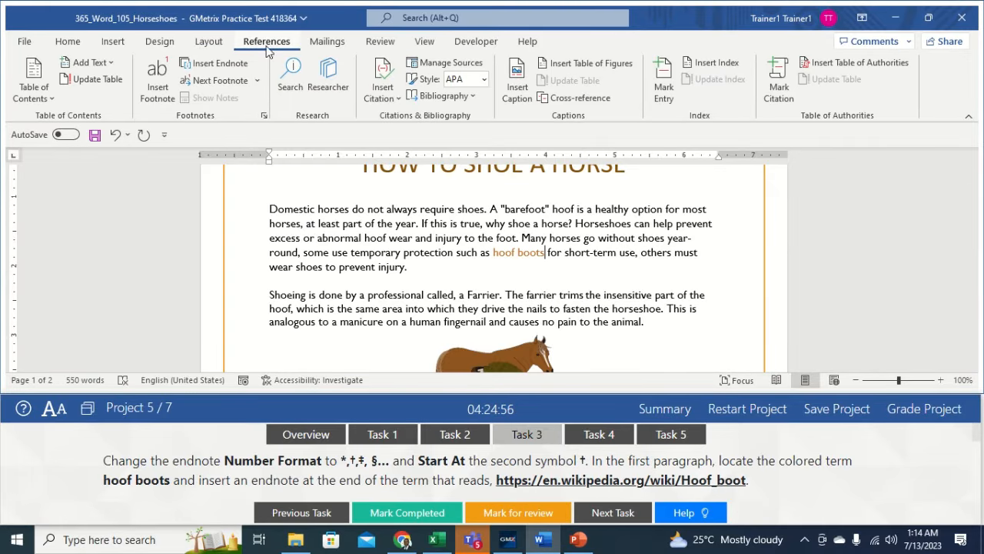
- Set endnotes to appear at the end of the document with the *, †, ‡, § number format
{"action": "left_click", "coordinate": [264, 117]}
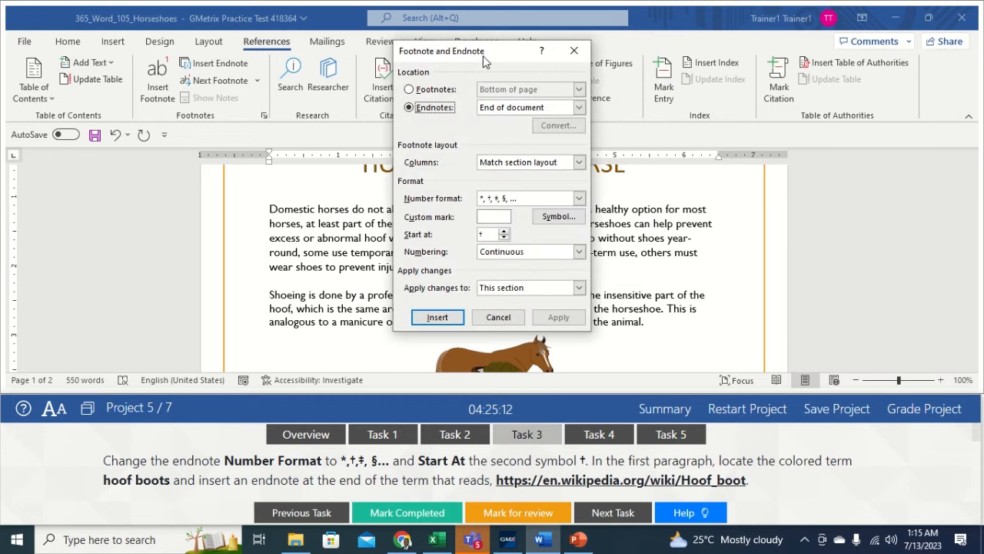
{"action": "left_click", "coordinate": [420, 109]}
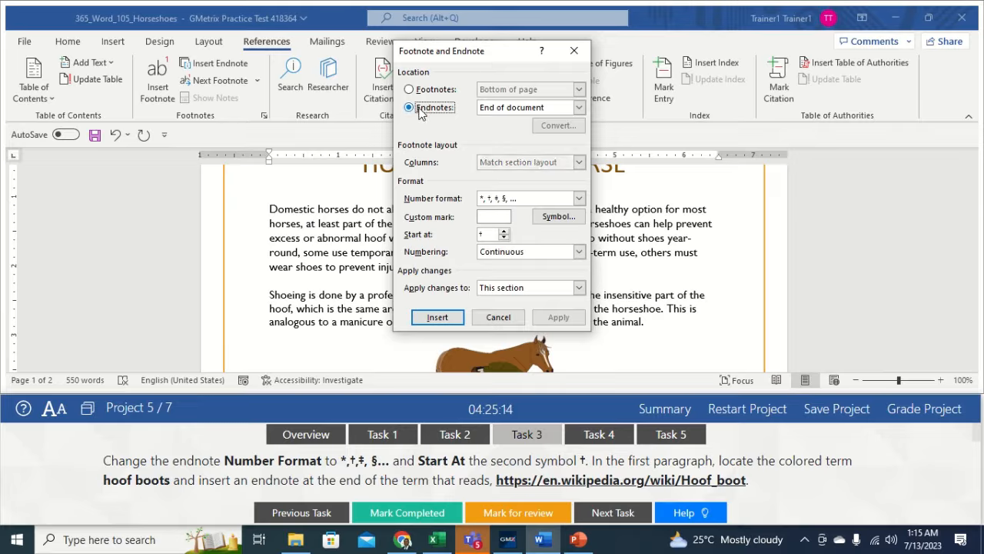
{"action": "left_click", "coordinate": [581, 109]}
{"action": "left_click", "coordinate": [537, 129]}
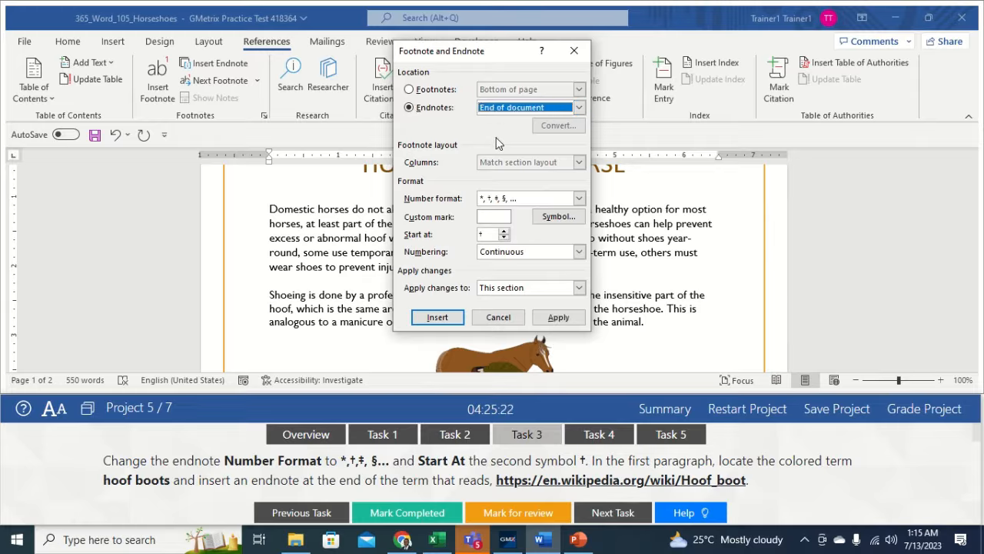
{"action": "left_click", "coordinate": [579, 199]}
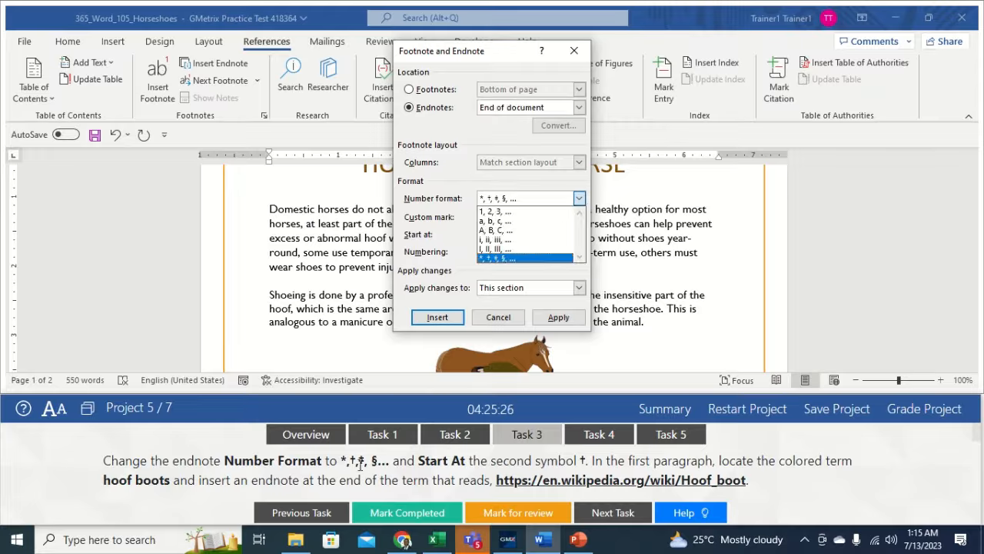
{"action": "left_click", "coordinate": [530, 256]}
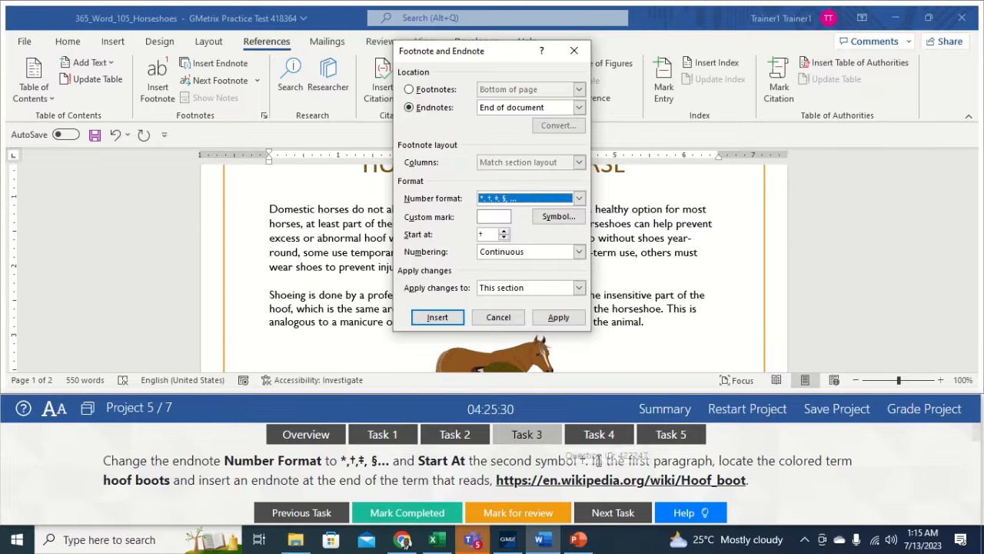
- Set the endnote Start at value to †
{"action": "left_click", "coordinate": [503, 232]}
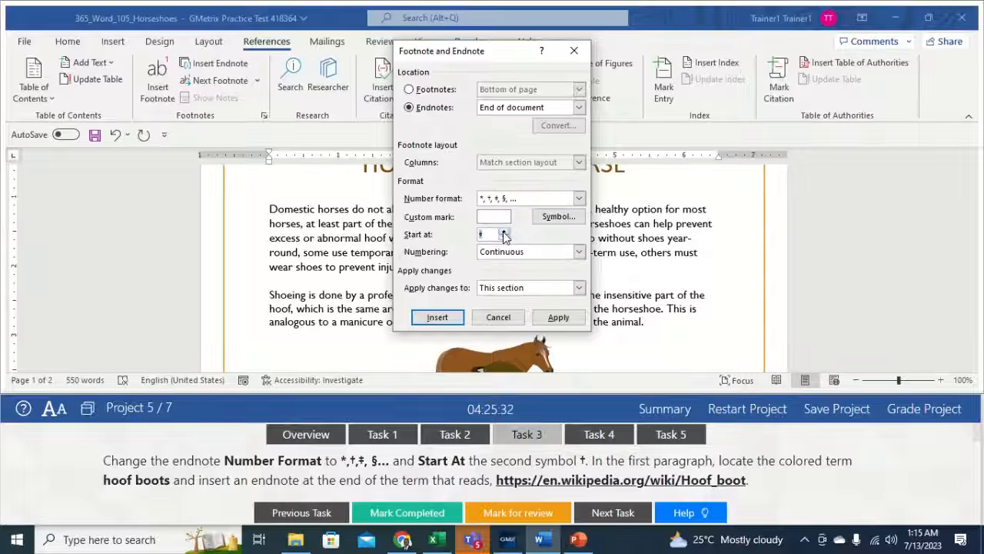
{"action": "left_click", "coordinate": [503, 232]}
{"action": "left_click", "coordinate": [503, 237]}
{"action": "left_click", "coordinate": [504, 232]}
{"action": "left_click", "coordinate": [503, 232]}
{"action": "left_click", "coordinate": [504, 231]}
{"action": "left_click", "coordinate": [504, 231]}
{"action": "left_click", "coordinate": [504, 231]}
{"action": "left_click", "coordinate": [504, 232]}
{"action": "left_click", "coordinate": [505, 239]}
{"action": "left_click", "coordinate": [504, 238]}
{"action": "left_click", "coordinate": [504, 238]}
{"action": "left_click", "coordinate": [504, 239]}
{"action": "left_click", "coordinate": [505, 238]}
{"action": "left_click", "coordinate": [505, 238]}
{"action": "left_click", "coordinate": [504, 239]}
{"action": "left_click", "coordinate": [504, 239]}
{"action": "left_click", "coordinate": [504, 238]}
{"action": "left_click", "coordinate": [503, 231]}
{"action": "left_click", "coordinate": [505, 232]}
{"action": "left_click", "coordinate": [506, 232]}
{"action": "left_click", "coordinate": [504, 232]}
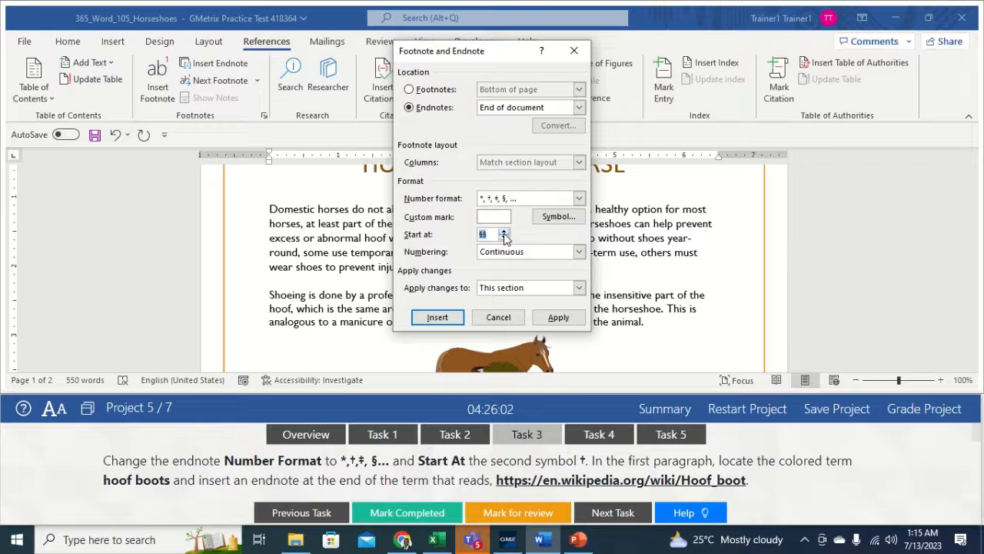
{"action": "left_click", "coordinate": [504, 238]}
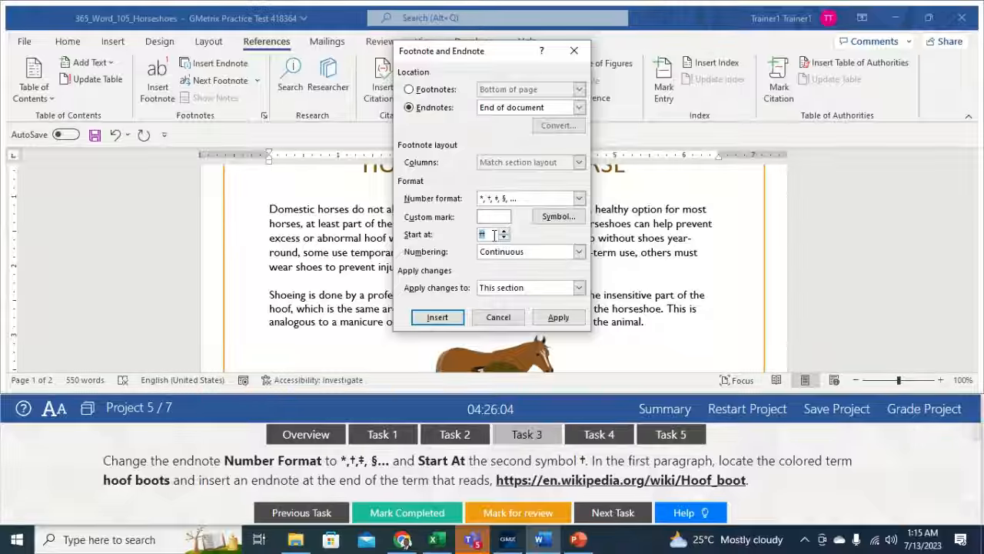
{"action": "left_click", "coordinate": [494, 235]}
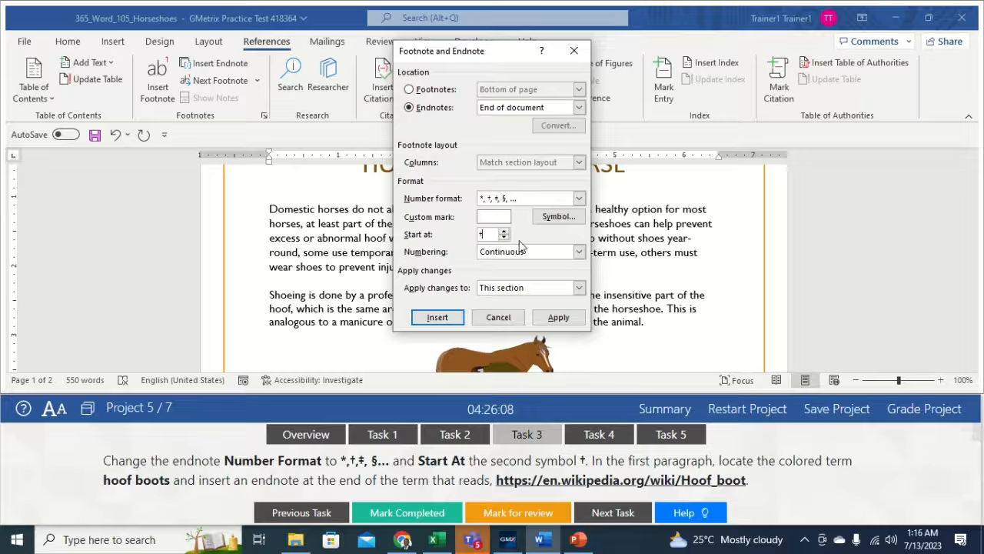
{"action": "left_click", "coordinate": [445, 318]}
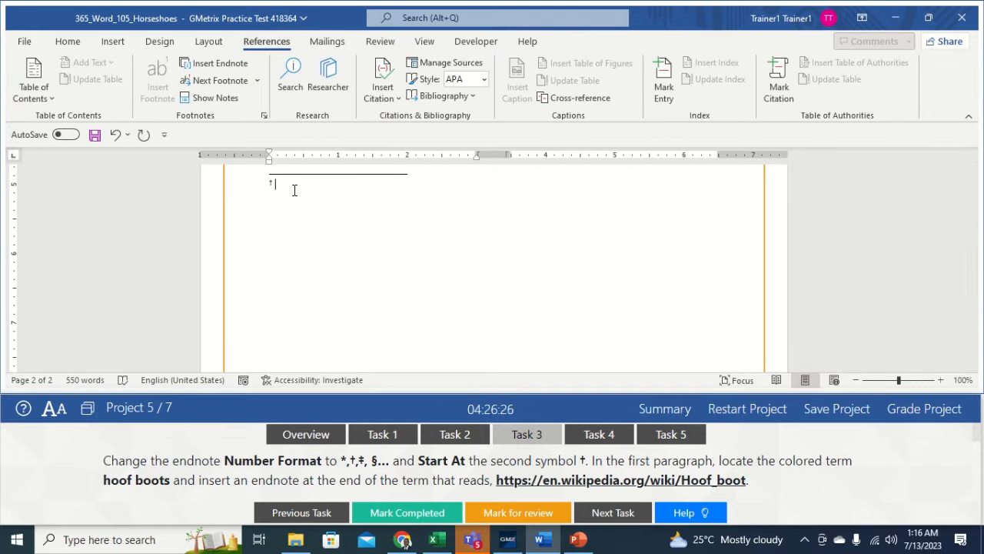
{"action": "type", "text": "https:"}
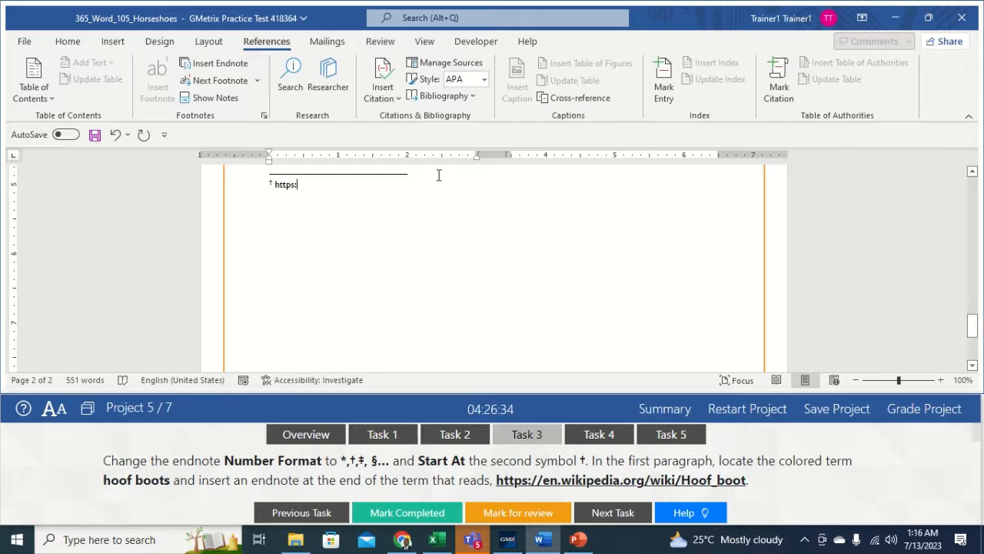
{"action": "type", "text": "en."}
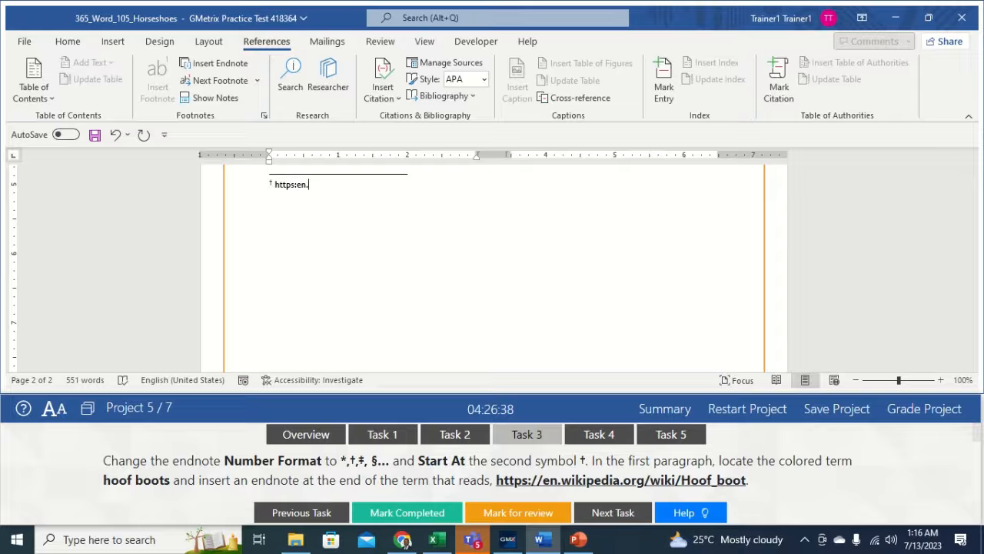
{"action": "type", "text": "wikipedia.or"}
{"action": "type", "text": "g/wiki/Hoof"}
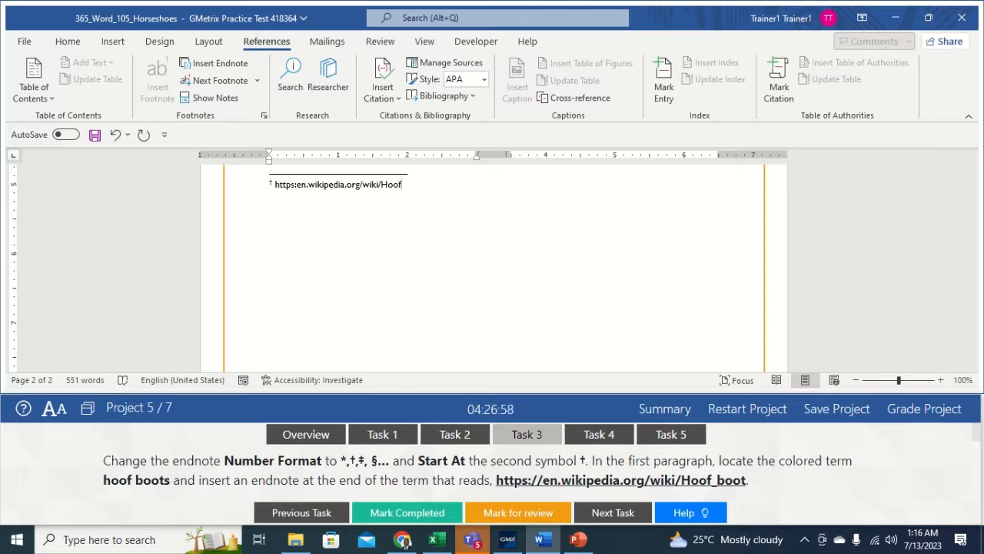
{"action": "type", "text": "_boot"}
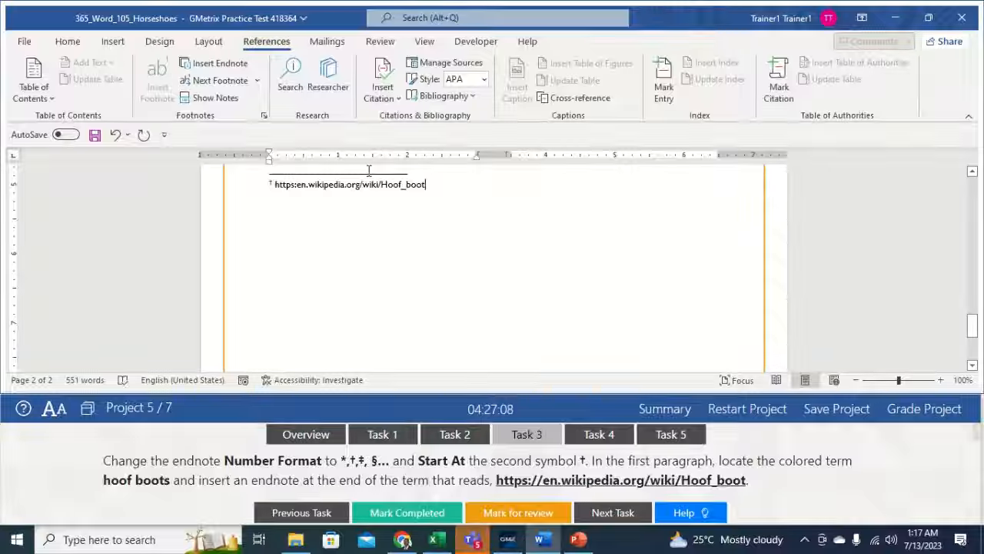
{"action": "left_click", "coordinate": [298, 183]}
{"action": "type", "text": "//"}
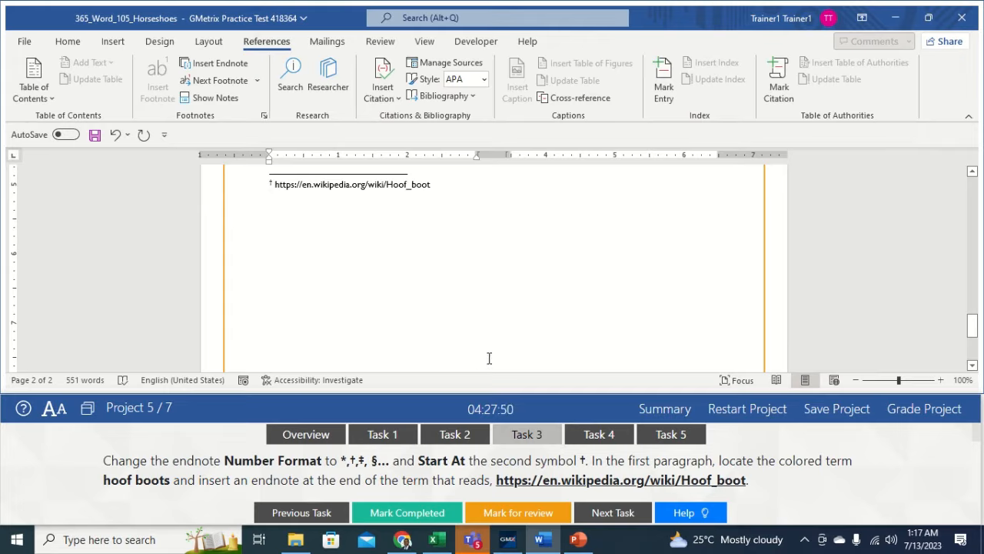
{"action": "left_click", "coordinate": [596, 435]}
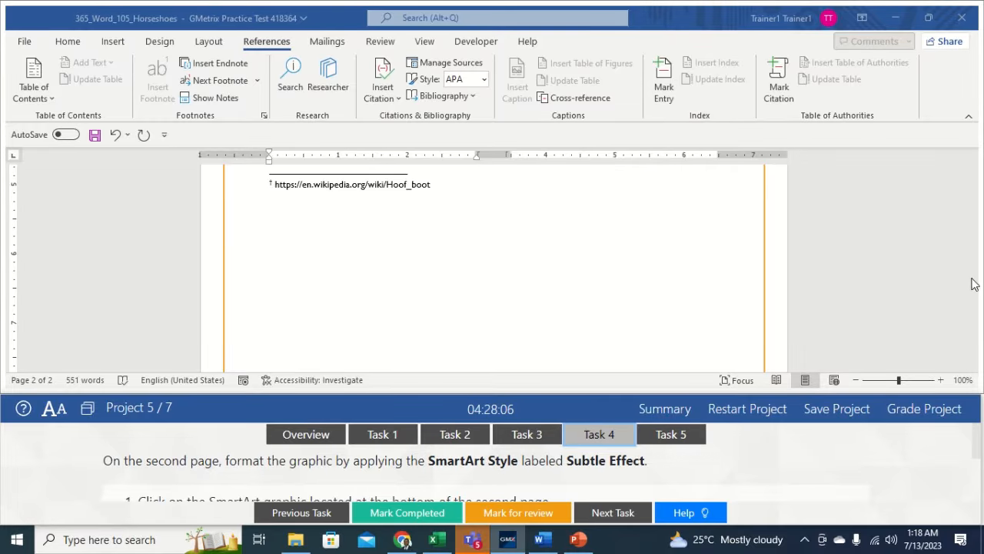
- Select the entire Remove Old Shoes / Fit Shoes / Attach Shoes SmartArt and show SmartArt Design
{"action": "left_click_drag", "start_coordinate": [970, 322], "coordinate": [922, 277]}
{"action": "left_click", "coordinate": [532, 265]}
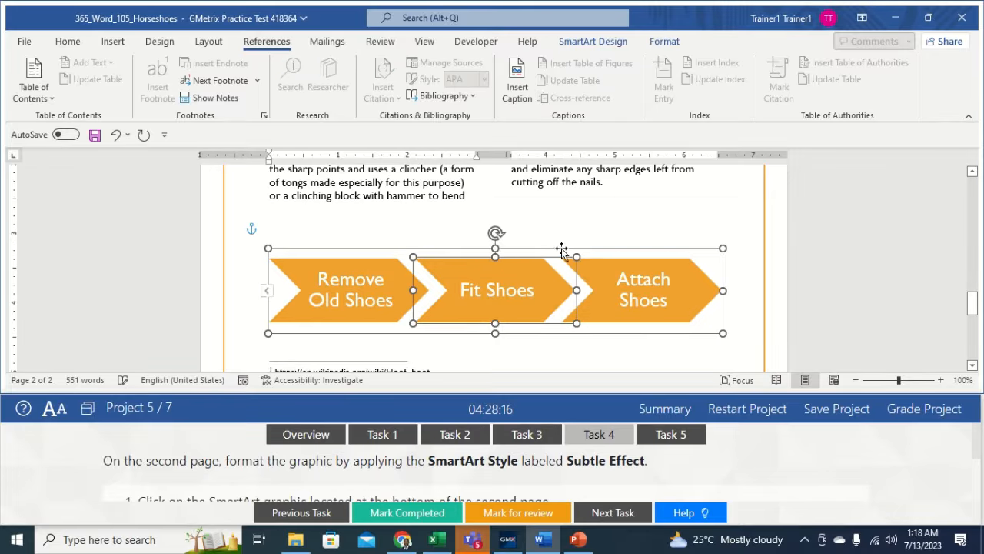
{"action": "left_click", "coordinate": [595, 250]}
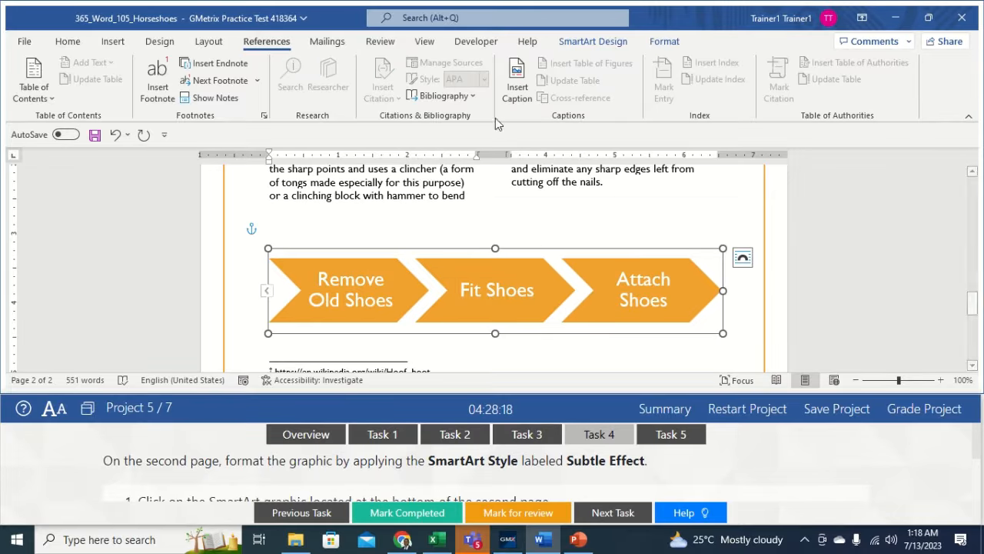
{"action": "left_click", "coordinate": [575, 40]}
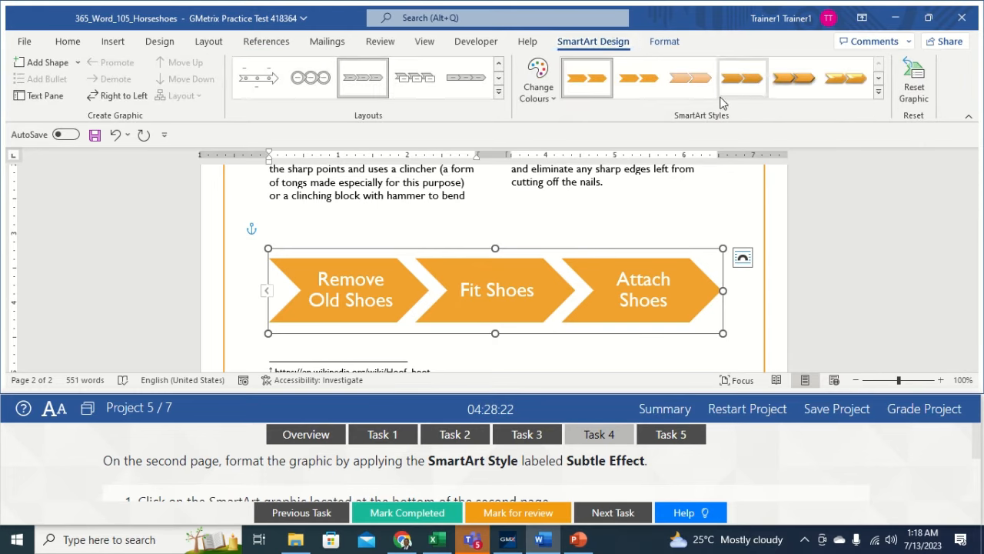
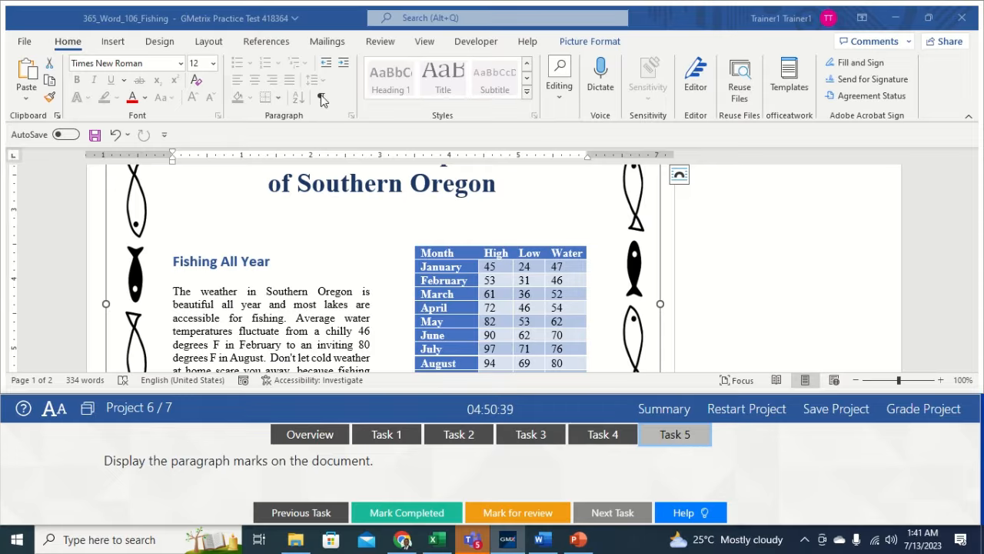
- Turn on paragraph marks in the Fishing document, grade Project 6, and advance to Triticale
{"action": "left_click", "coordinate": [310, 208]}
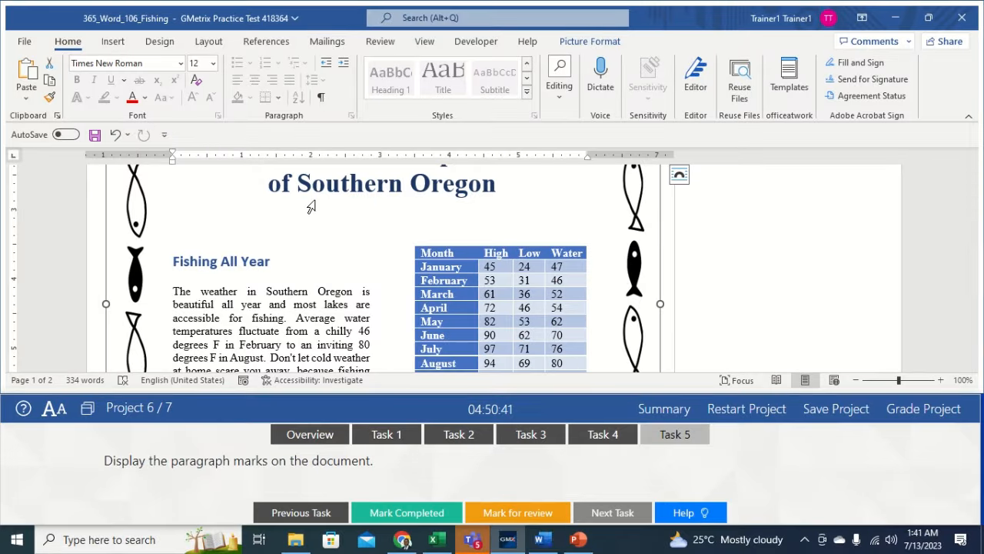
{"action": "left_click", "coordinate": [322, 99]}
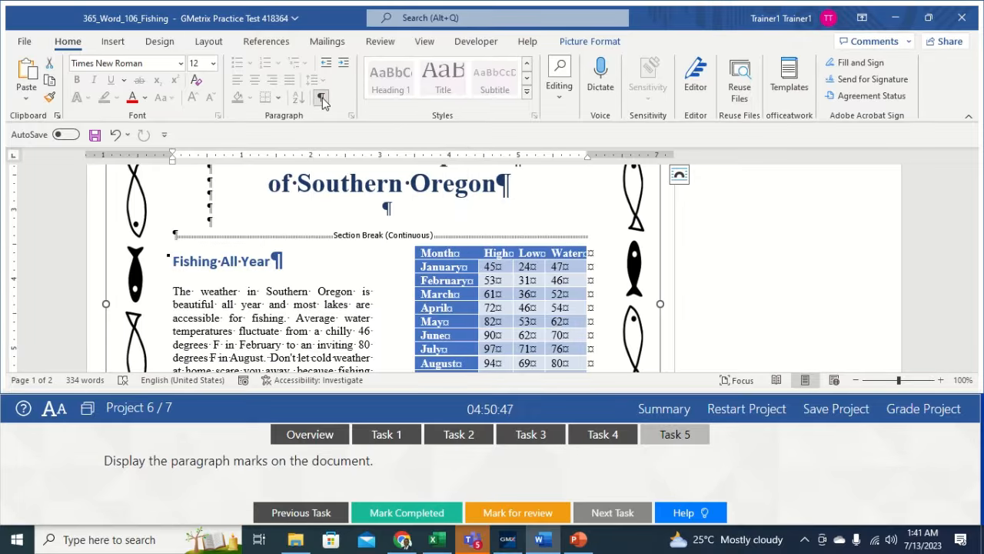
{"action": "left_click", "coordinate": [318, 286]}
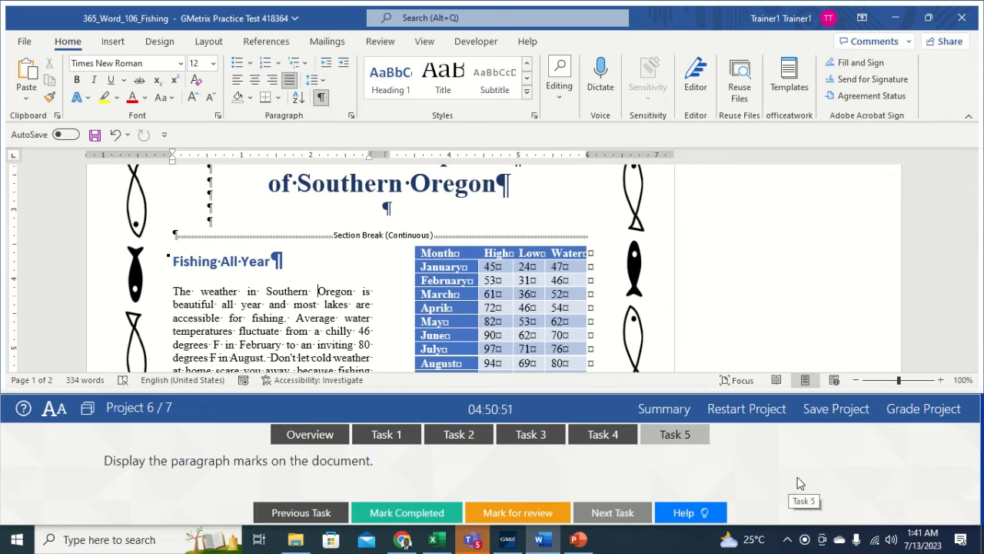
{"action": "left_click", "coordinate": [924, 408]}
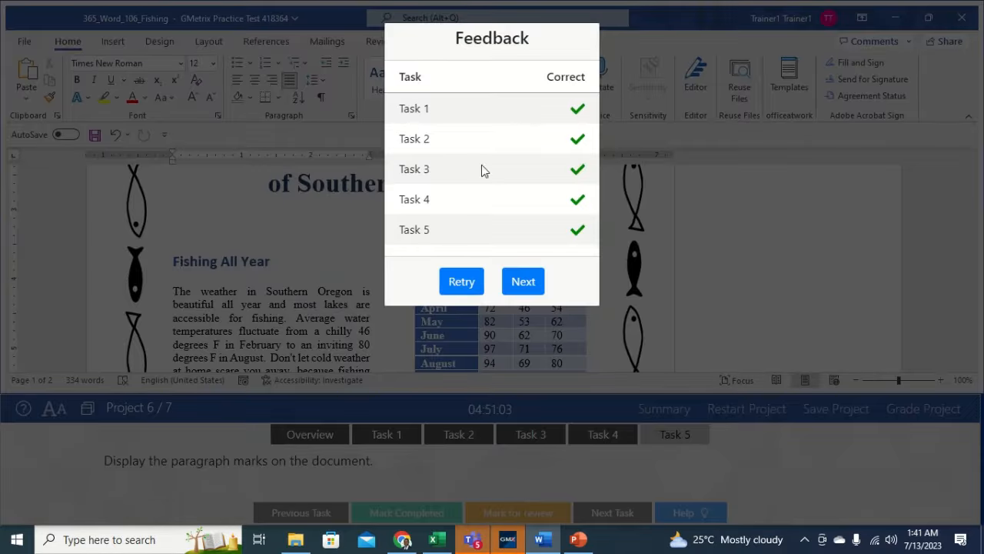
{"action": "left_click", "coordinate": [523, 281]}
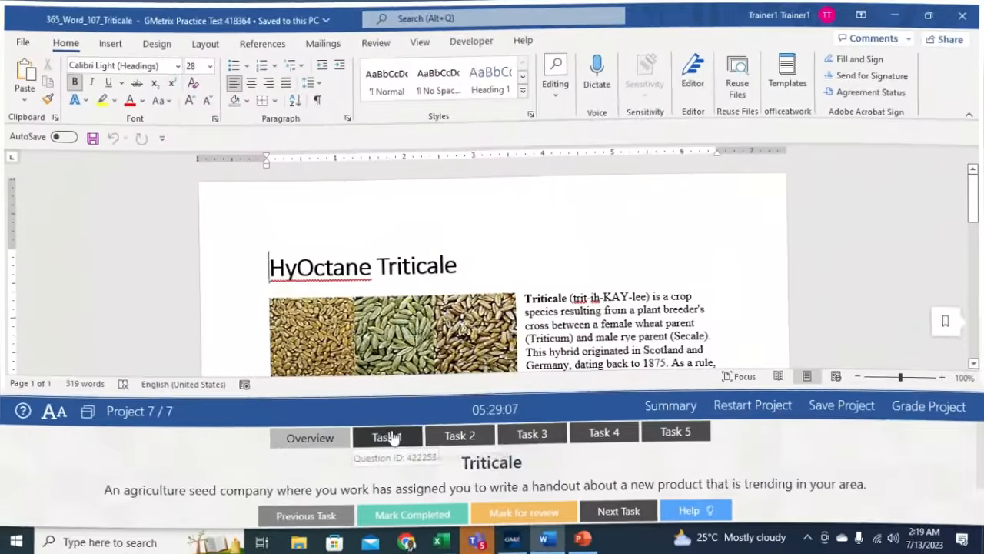
- Set the Triticale document's Status property to Draft through File > Info, then return to the document
{"action": "left_click", "coordinate": [389, 436]}
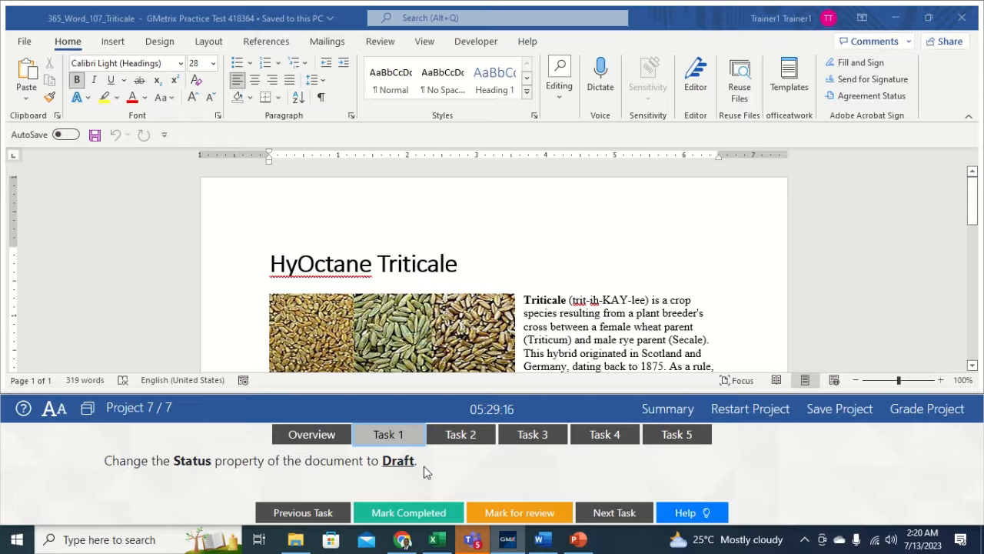
{"action": "left_click", "coordinate": [23, 48]}
{"action": "left_click", "coordinate": [23, 44]}
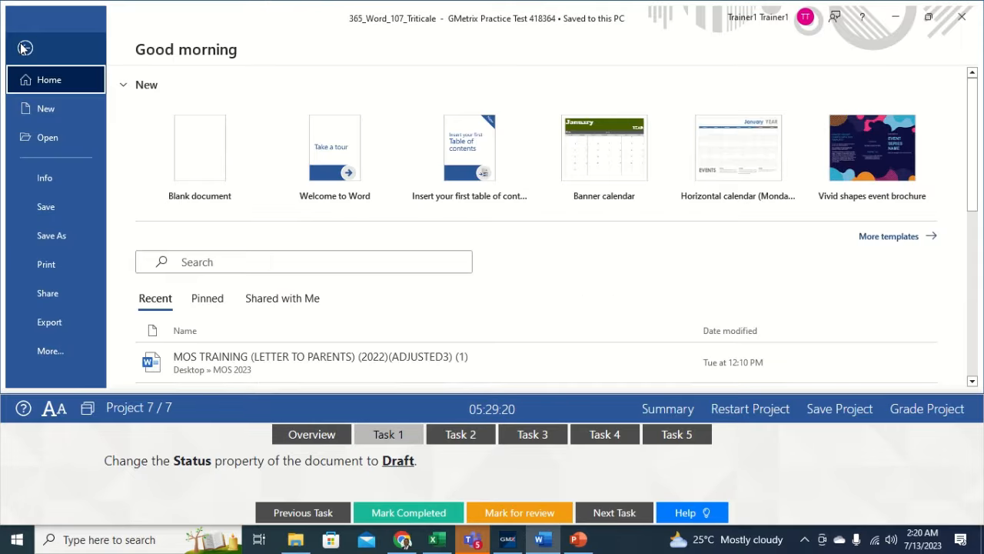
{"action": "left_click", "coordinate": [48, 178]}
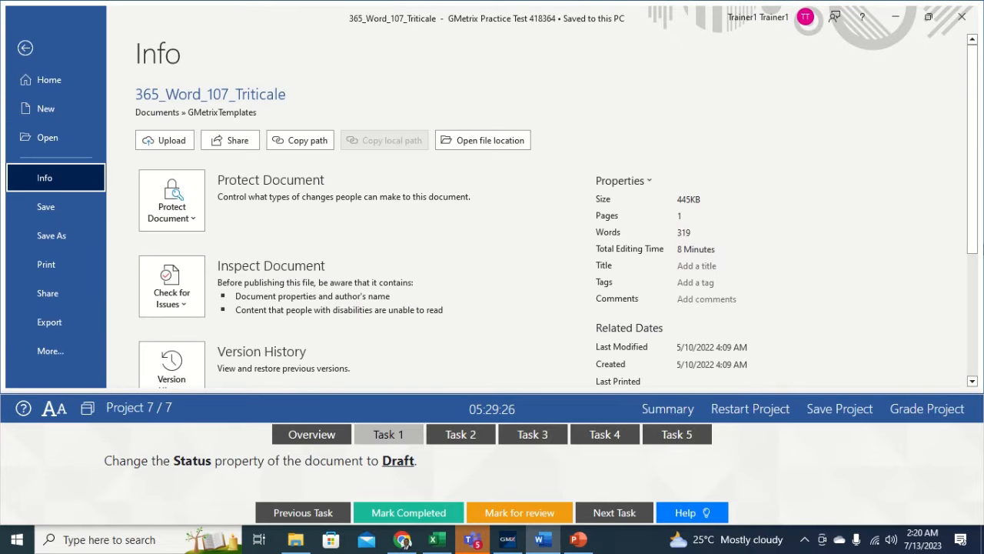
{"action": "scroll", "coordinate": [973, 235], "scroll_direction": "down", "scroll_amount": 3}
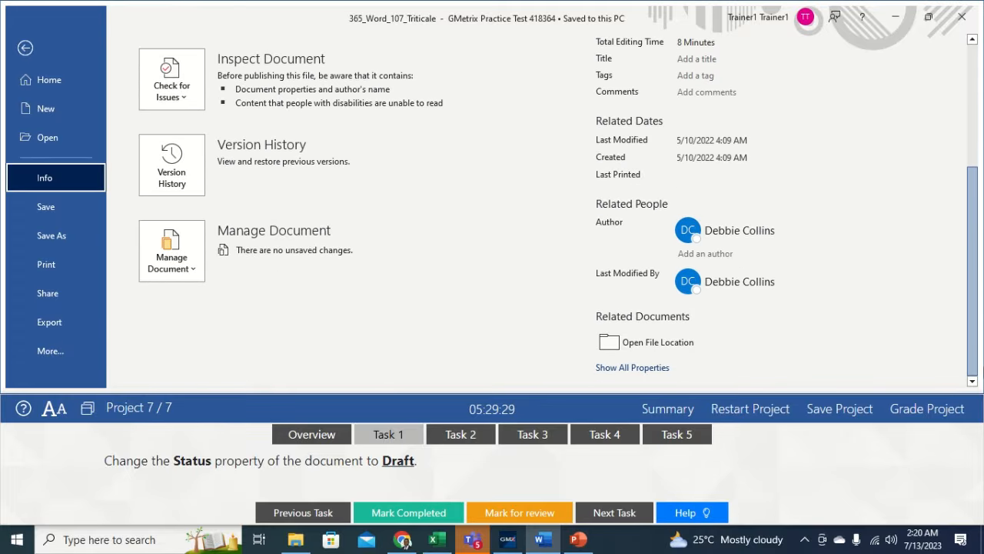
{"action": "left_click", "coordinate": [652, 368]}
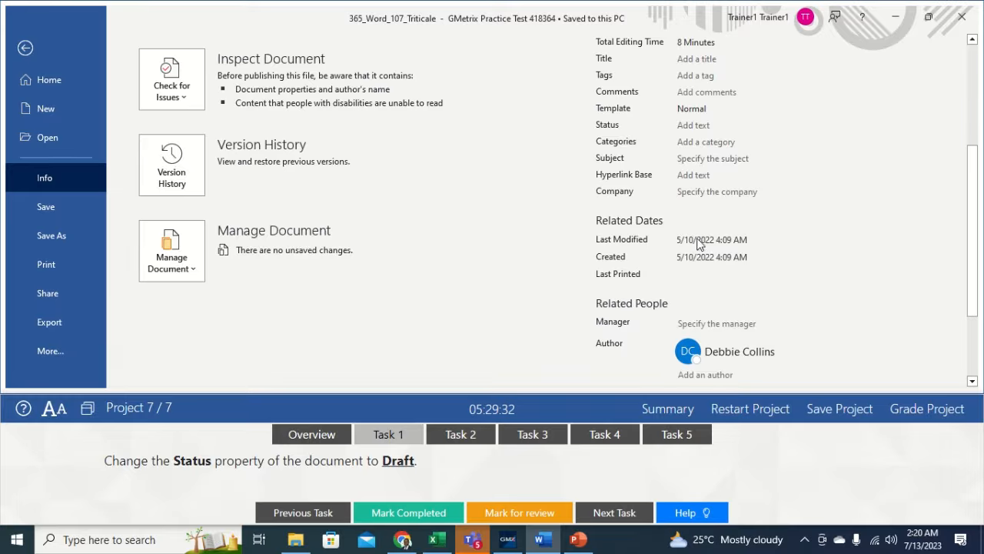
{"action": "left_click", "coordinate": [708, 127]}
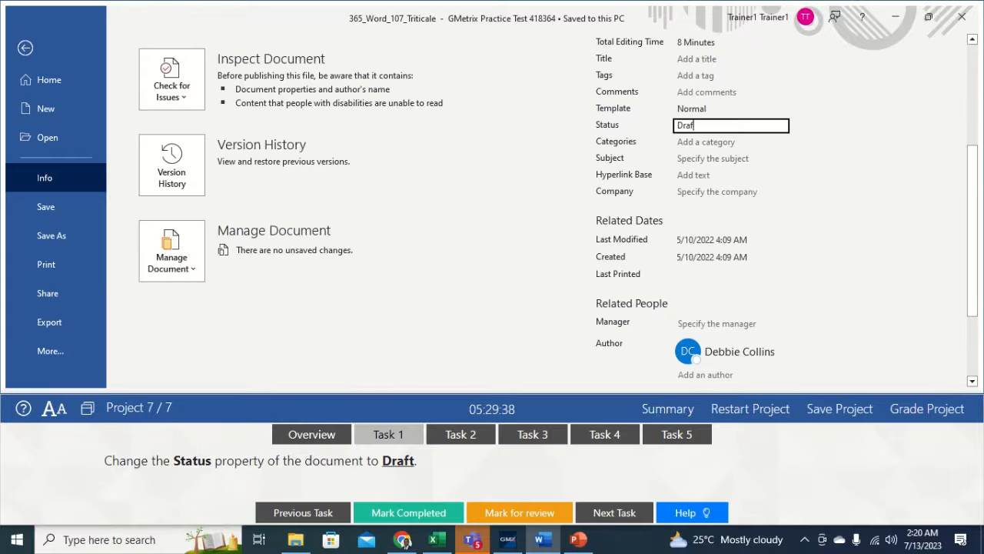
{"action": "left_click", "coordinate": [541, 161]}
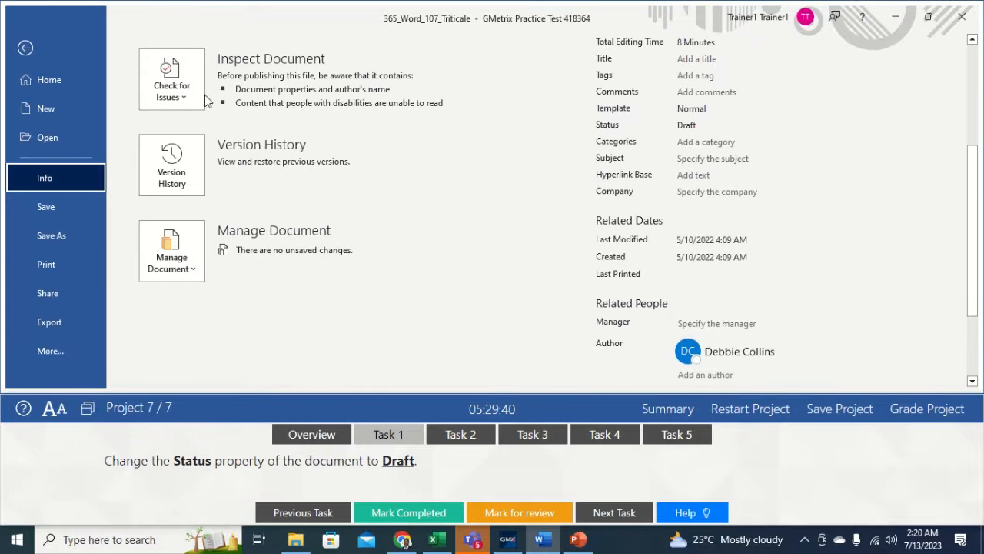
{"action": "left_click", "coordinate": [31, 52]}
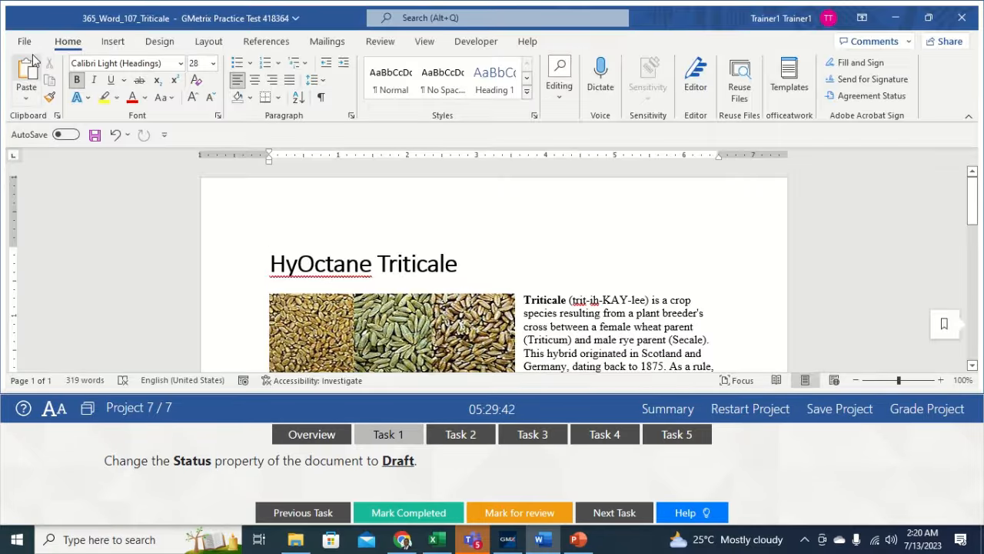
- Insert a ™ symbol right after HyOctane in the document title
{"action": "left_click", "coordinate": [453, 436]}
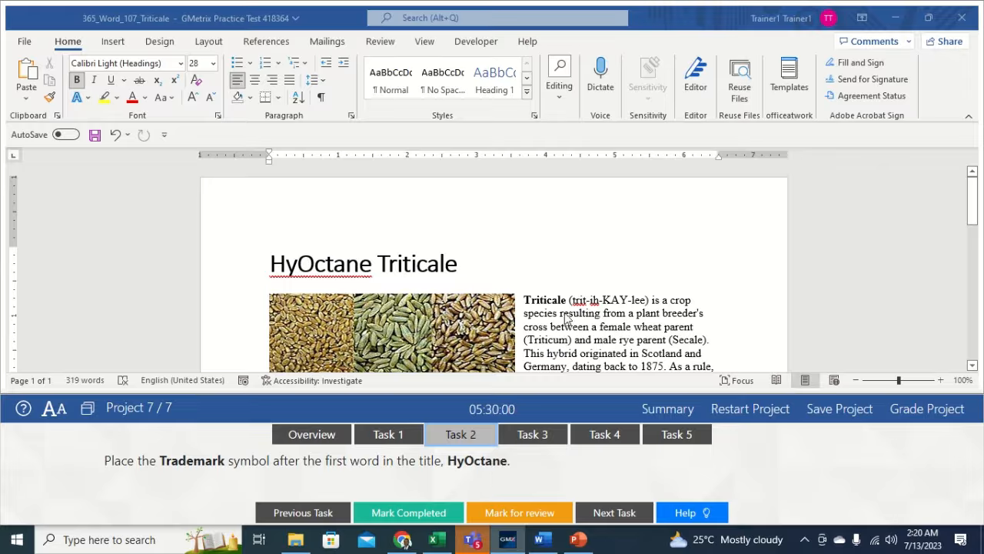
{"action": "double_click", "coordinate": [374, 262]}
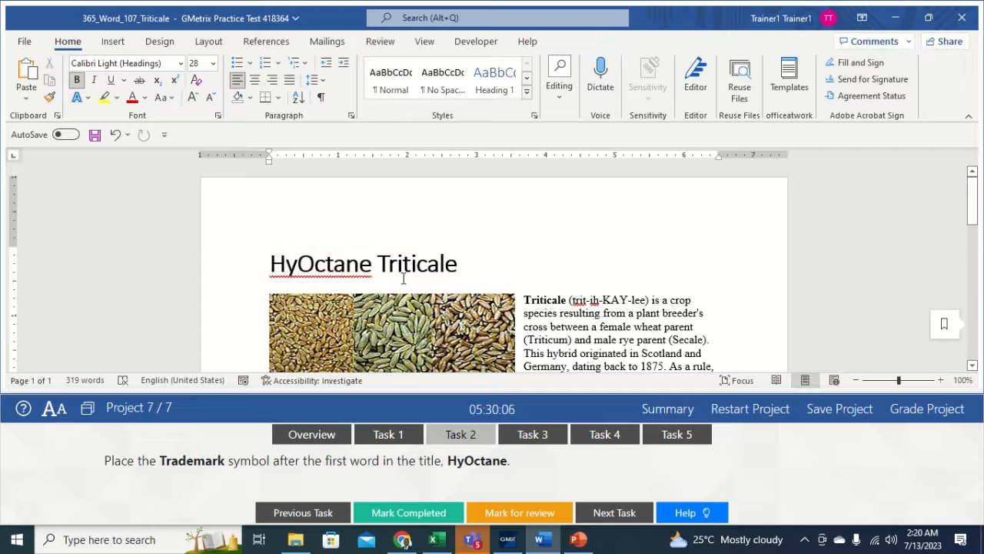
{"action": "left_click", "coordinate": [373, 263]}
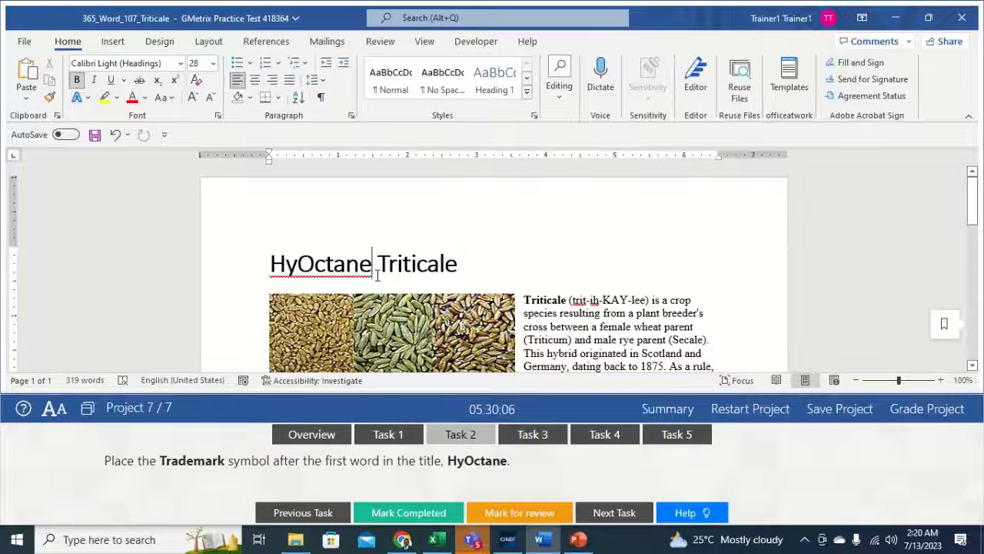
{"action": "left_click", "coordinate": [113, 43]}
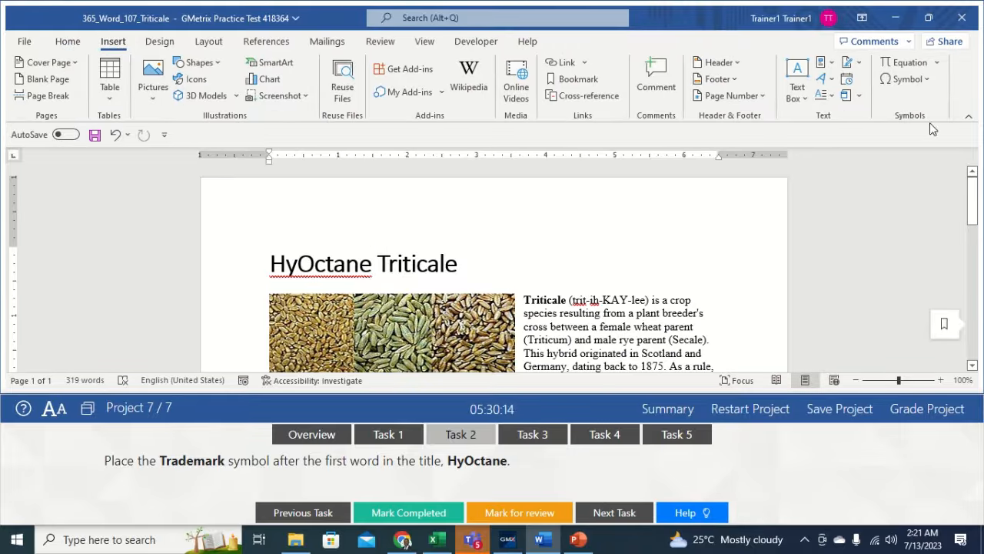
{"action": "left_click", "coordinate": [926, 80]}
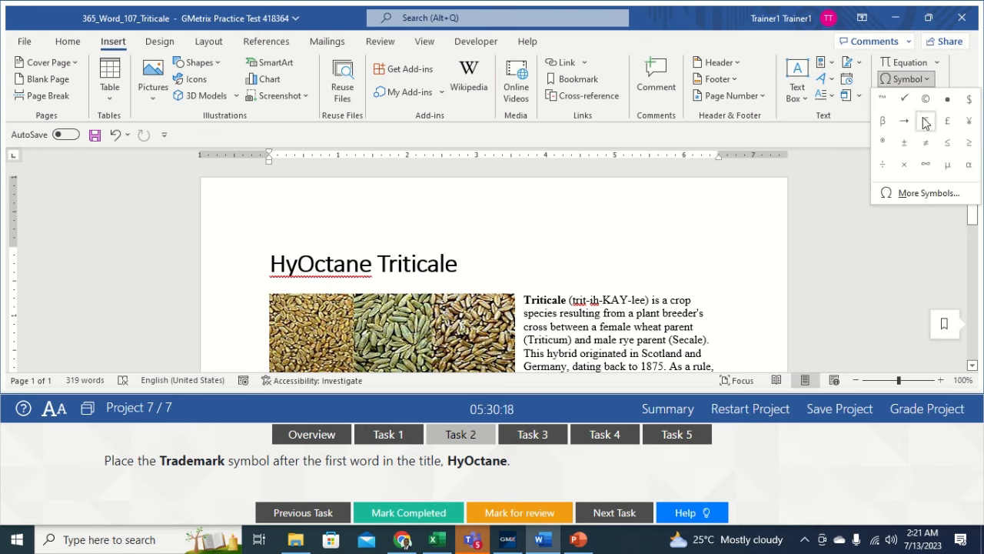
{"action": "left_click", "coordinate": [883, 97]}
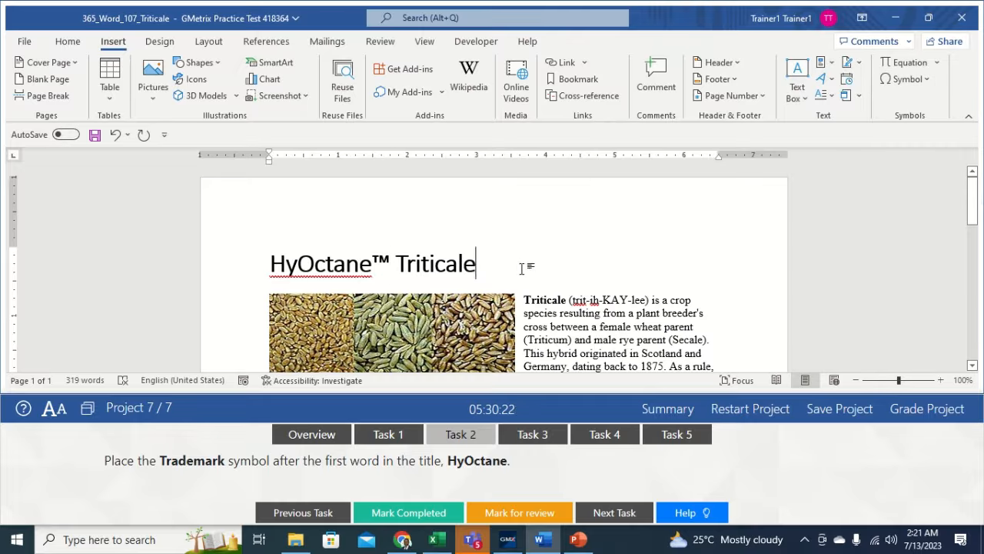
{"action": "left_click", "coordinate": [530, 435]}
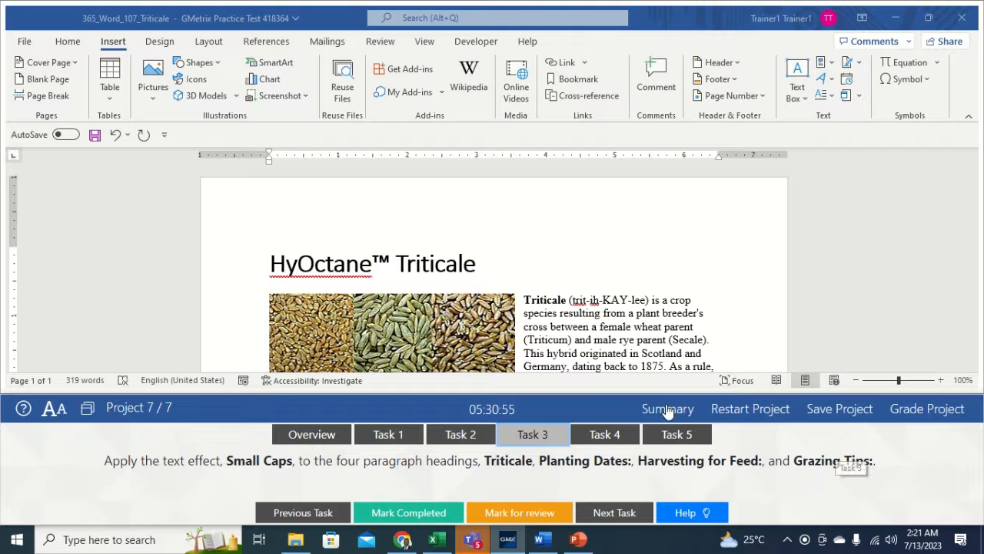
- Select the paragraph headings (Triticale, Planting Dates, Harvesting for Feed:), ending on Grazing Tips:
{"action": "left_click", "coordinate": [567, 299]}
{"action": "left_click_drag", "start_coordinate": [567, 299], "coordinate": [523, 300]}
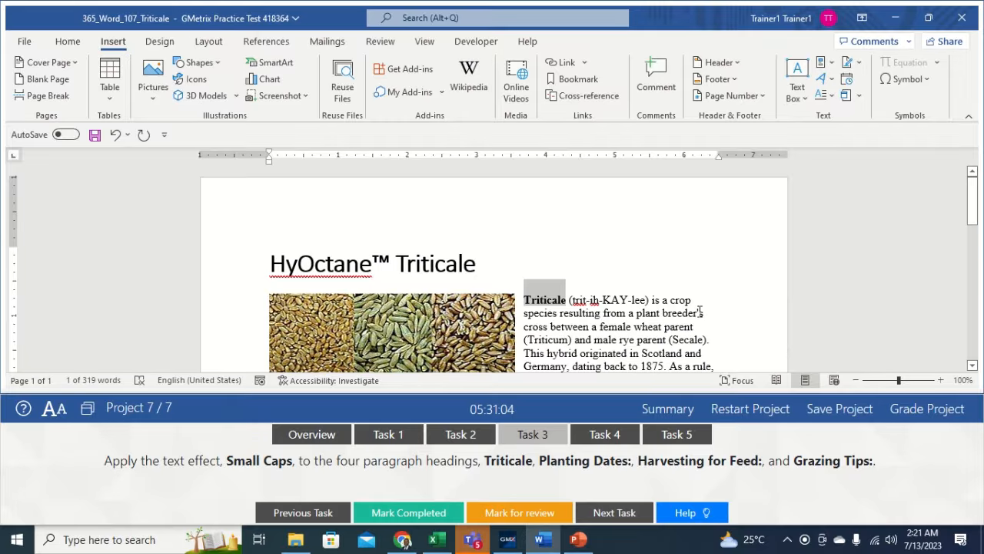
{"action": "left_click_drag", "start_coordinate": [976, 209], "coordinate": [979, 239]}
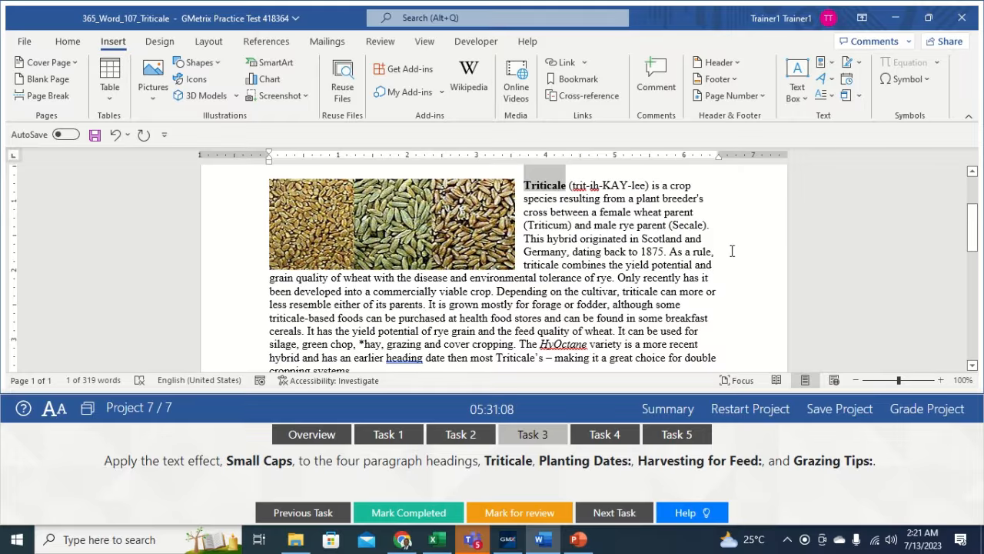
{"action": "left_click_drag", "start_coordinate": [974, 244], "coordinate": [979, 271]}
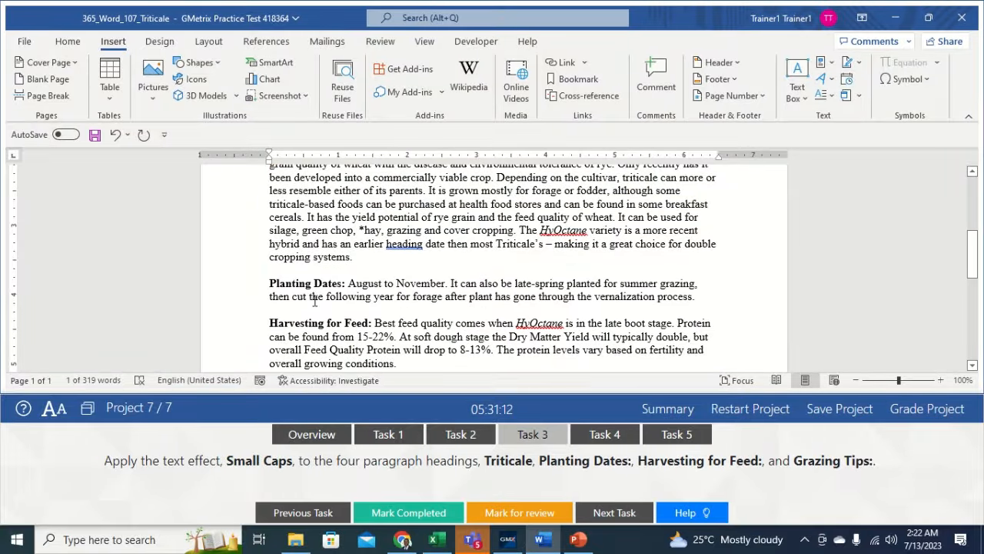
{"action": "left_click_drag", "start_coordinate": [298, 283], "coordinate": [346, 288]}
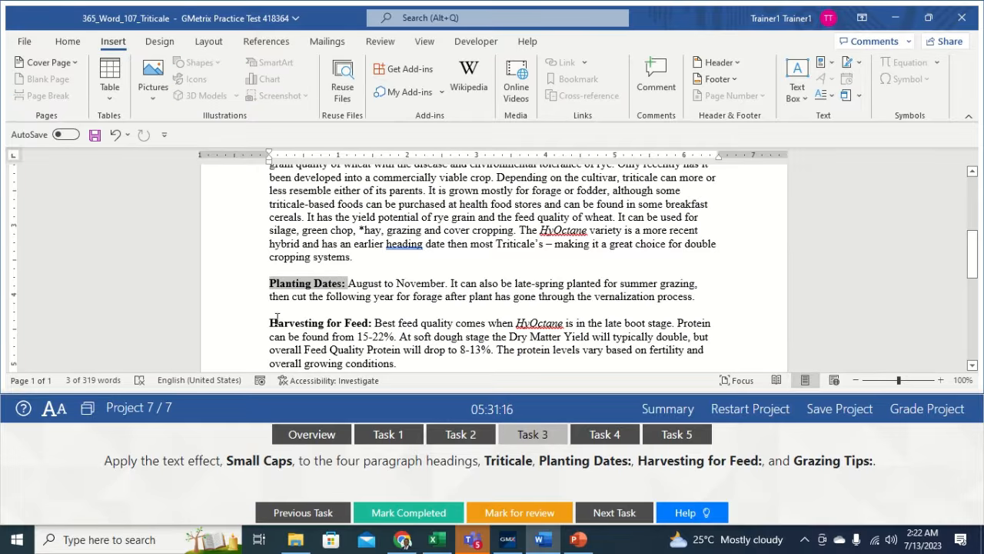
{"action": "left_click_drag", "start_coordinate": [271, 322], "coordinate": [374, 324]}
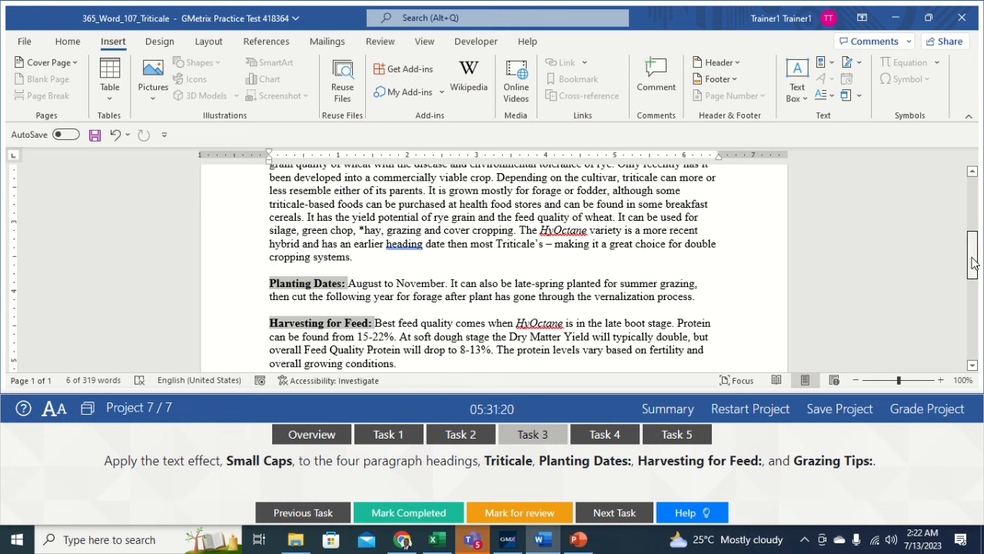
{"action": "left_click_drag", "start_coordinate": [973, 254], "coordinate": [973, 295]}
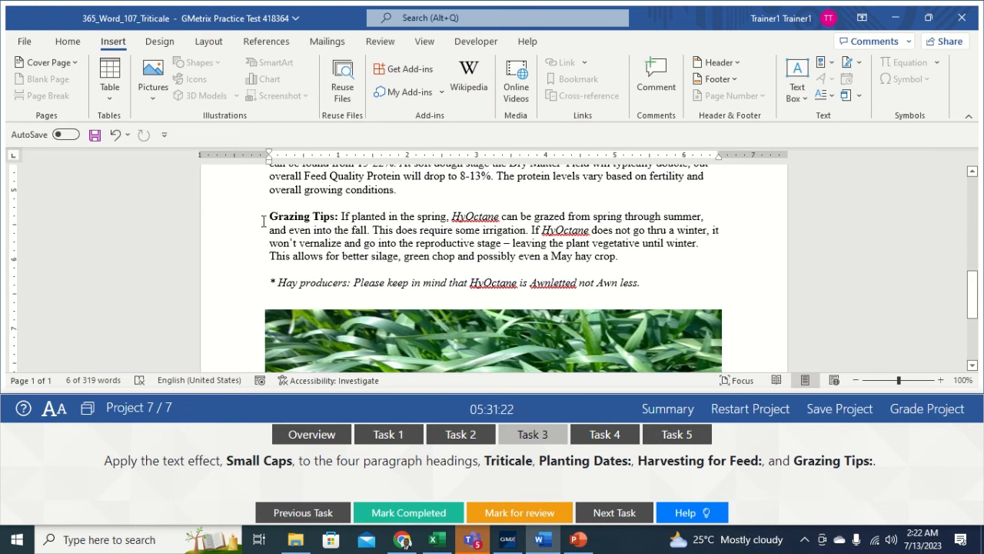
{"action": "left_click_drag", "start_coordinate": [281, 217], "coordinate": [336, 218]}
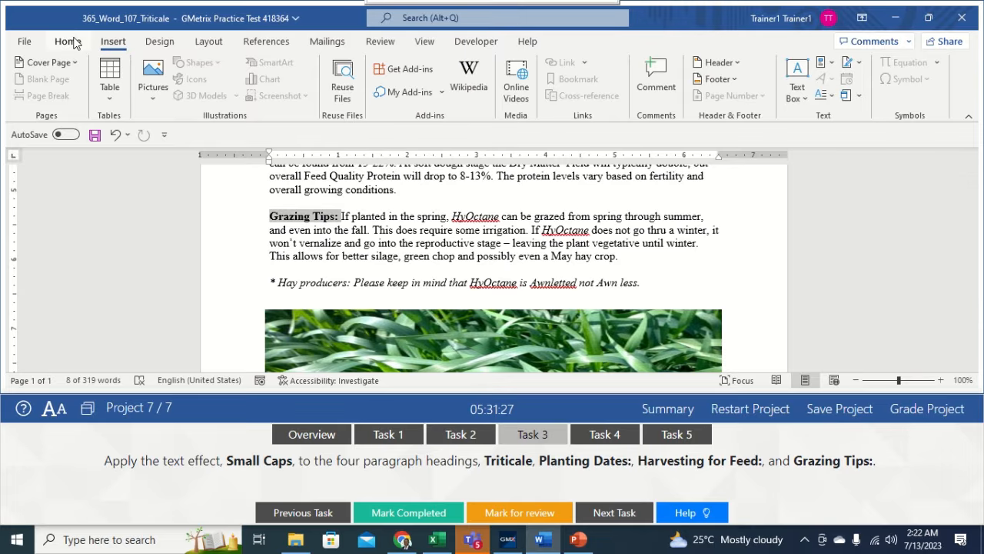
- Apply the Small caps font effect to the Grazing Tips: heading through the Font dialog
{"action": "left_click", "coordinate": [69, 43]}
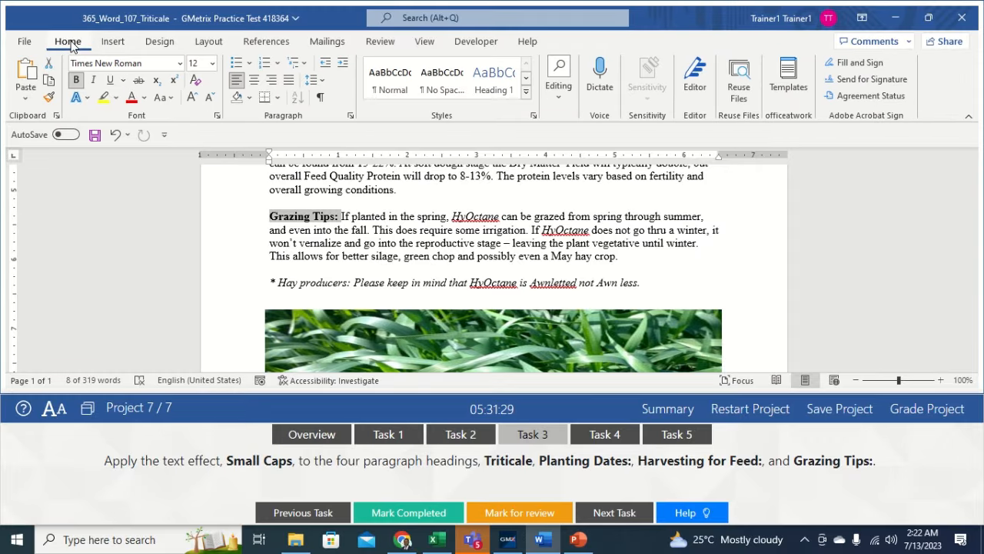
{"action": "left_click", "coordinate": [218, 117]}
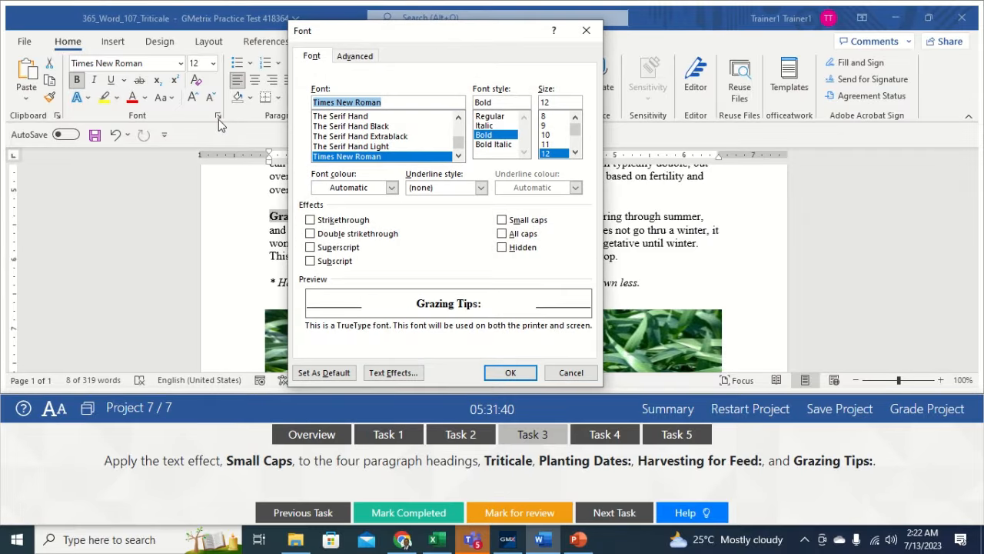
{"action": "left_click", "coordinate": [507, 221]}
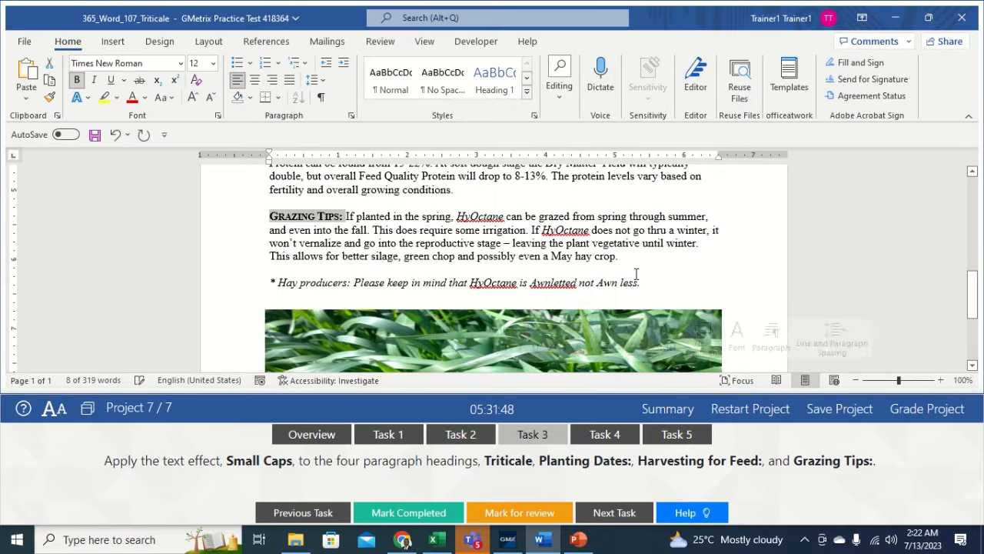
{"action": "left_click", "coordinate": [648, 258]}
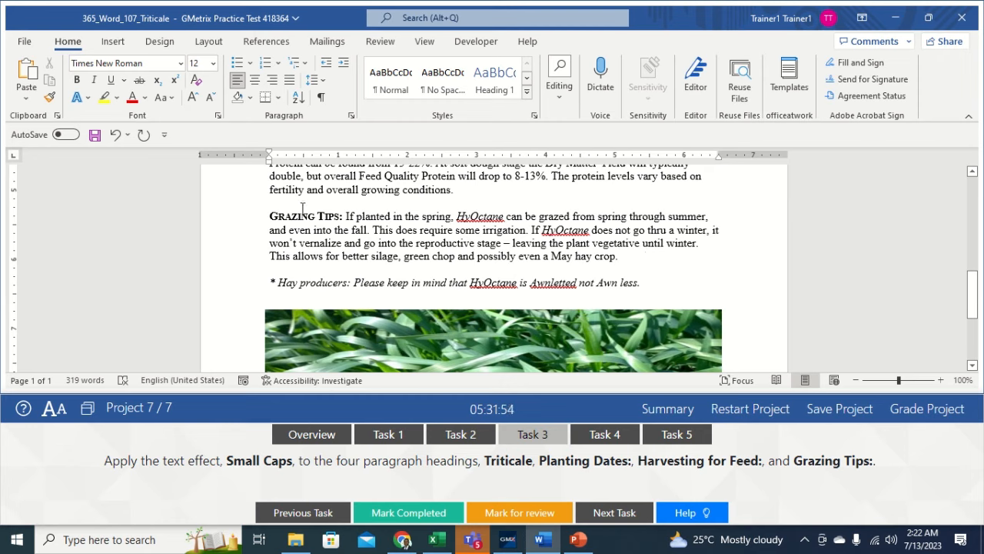
{"action": "left_click_drag", "start_coordinate": [971, 316], "coordinate": [957, 257]}
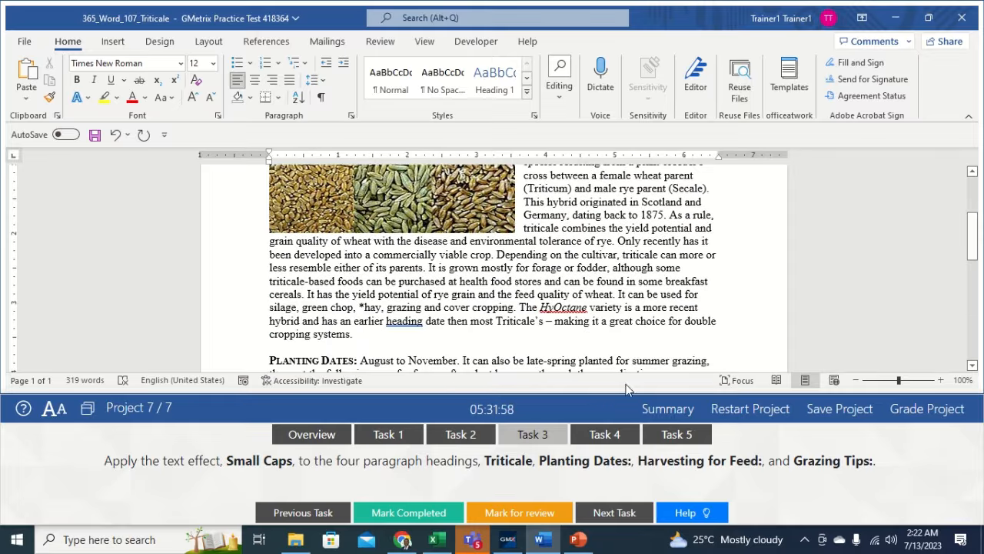
{"action": "left_click", "coordinate": [607, 435]}
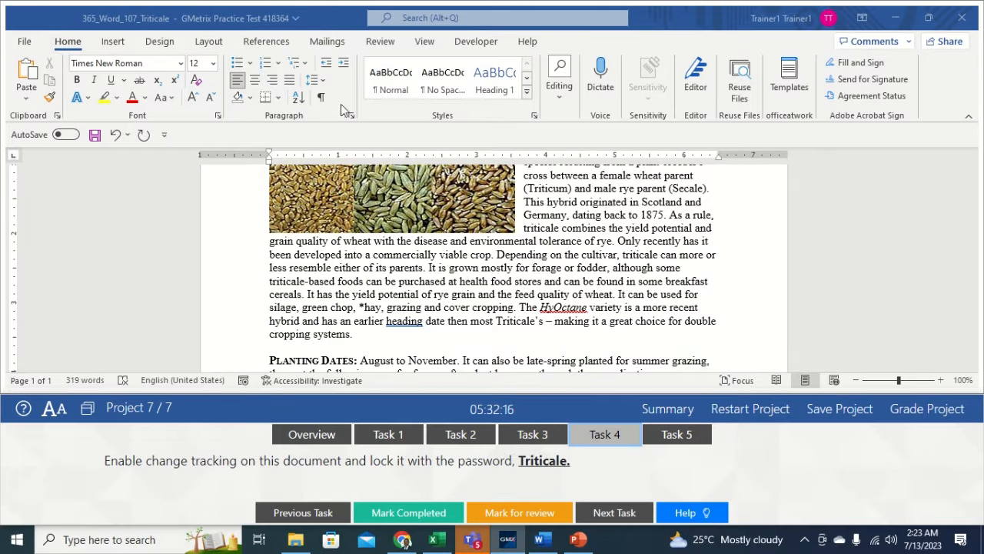
- Lock Track Changes with a password, entering it and then confirming it
{"action": "left_click", "coordinate": [379, 43]}
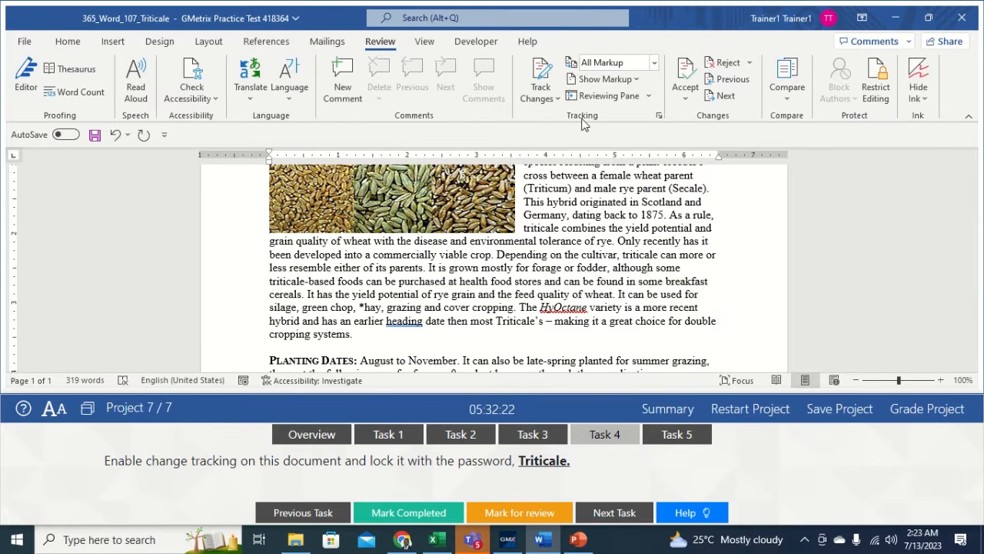
{"action": "left_click", "coordinate": [555, 100]}
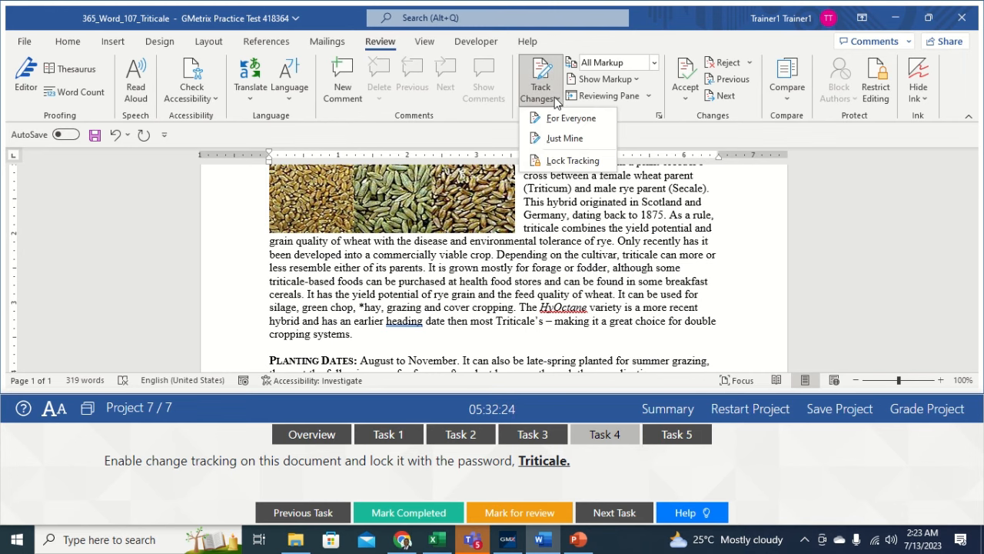
{"action": "left_click", "coordinate": [567, 161]}
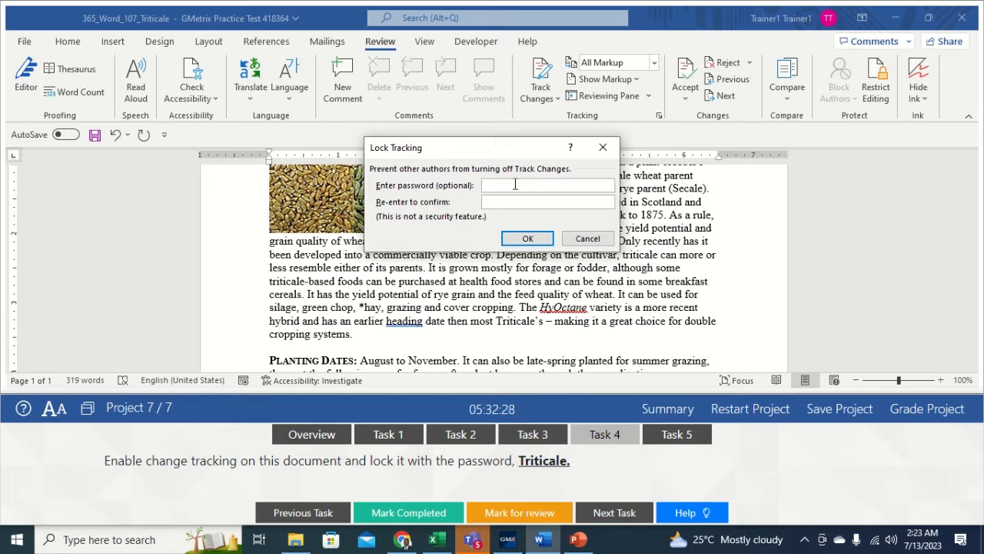
{"action": "type", "text": "Tritical"}
{"action": "left_click", "coordinate": [517, 201]}
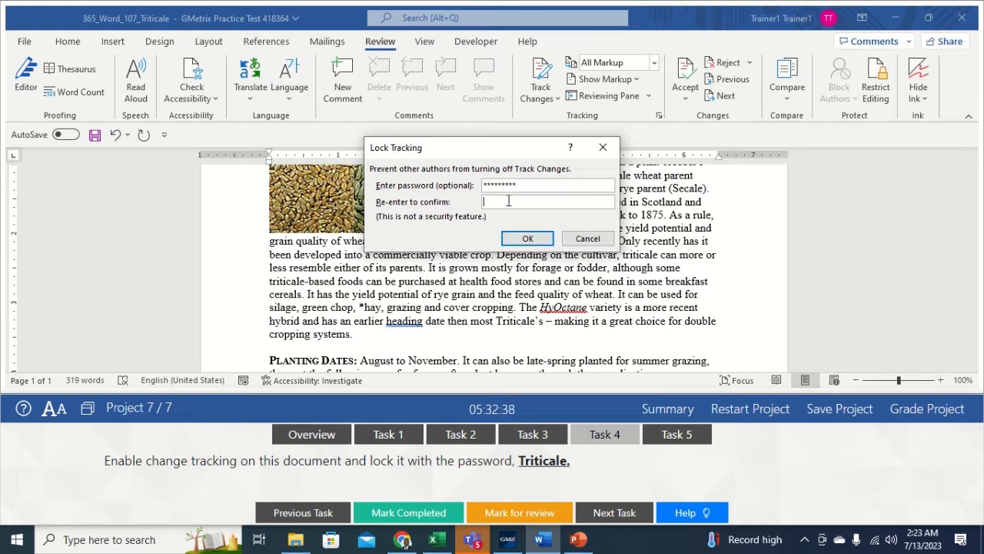
{"action": "type", "text": "Tritica"}
{"action": "left_click", "coordinate": [536, 237]}
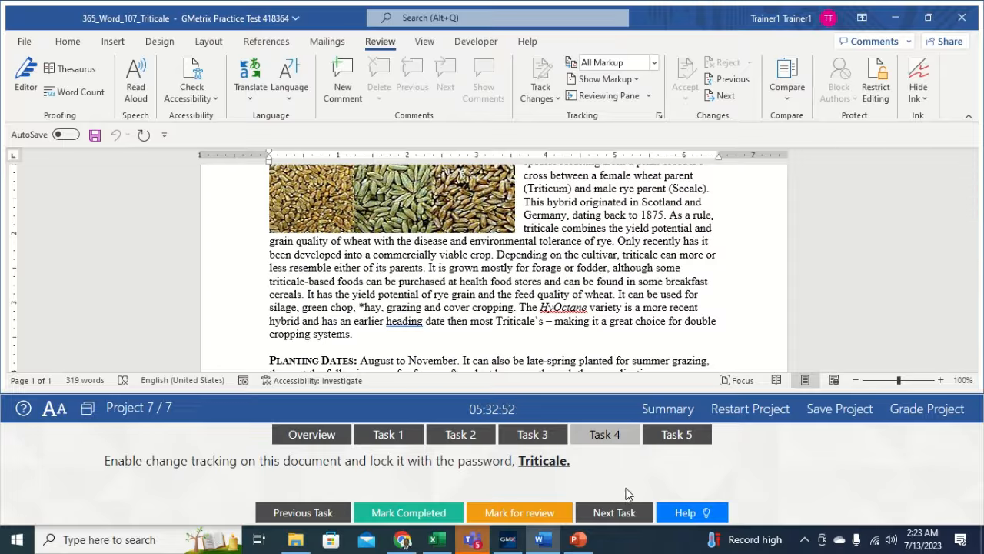
{"action": "left_click", "coordinate": [669, 435]}
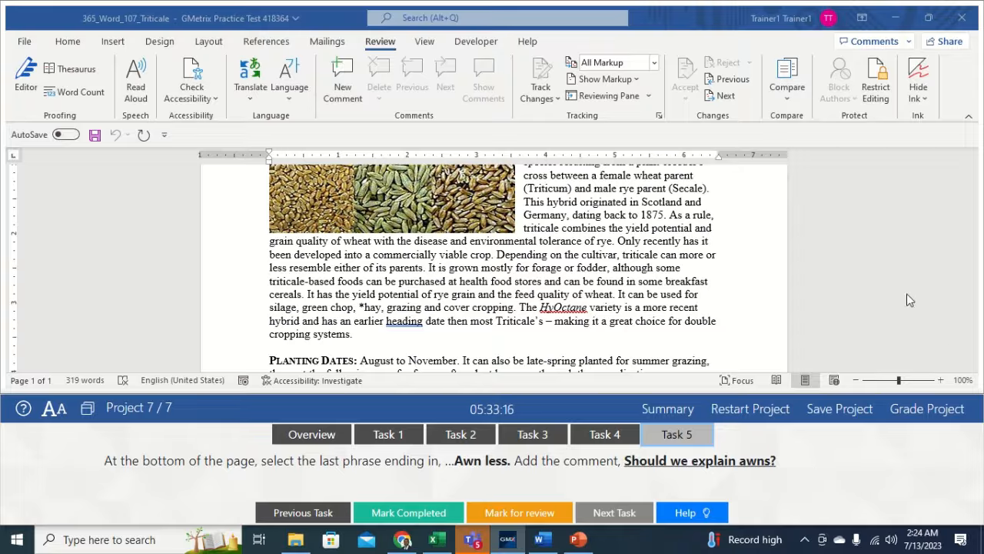
- Add the comment 'Should we explain awns?' to the Hay producers… Awn less. line
{"action": "scroll", "coordinate": [980, 268], "scroll_direction": "down", "scroll_amount": 10}
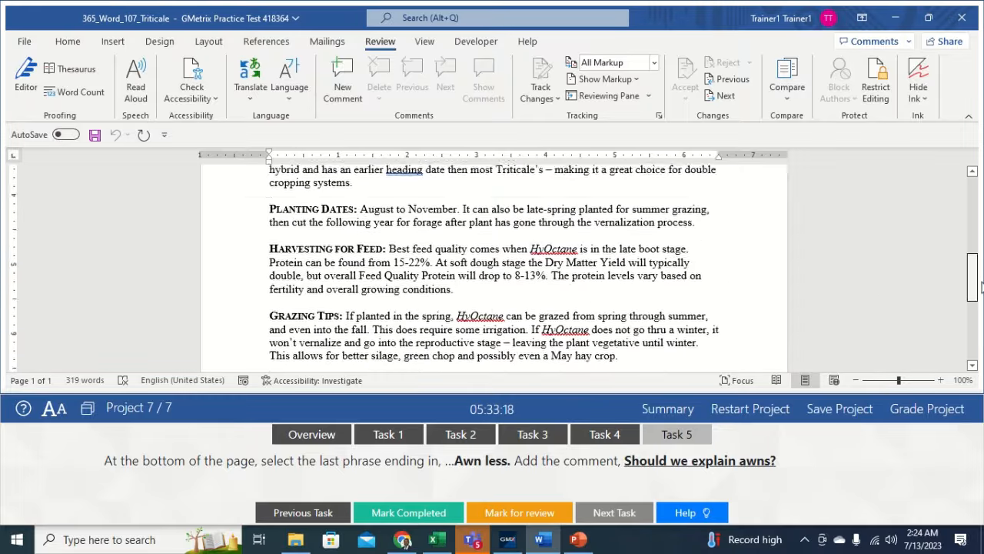
{"action": "scroll", "coordinate": [973, 305], "scroll_direction": "down", "scroll_amount": 2}
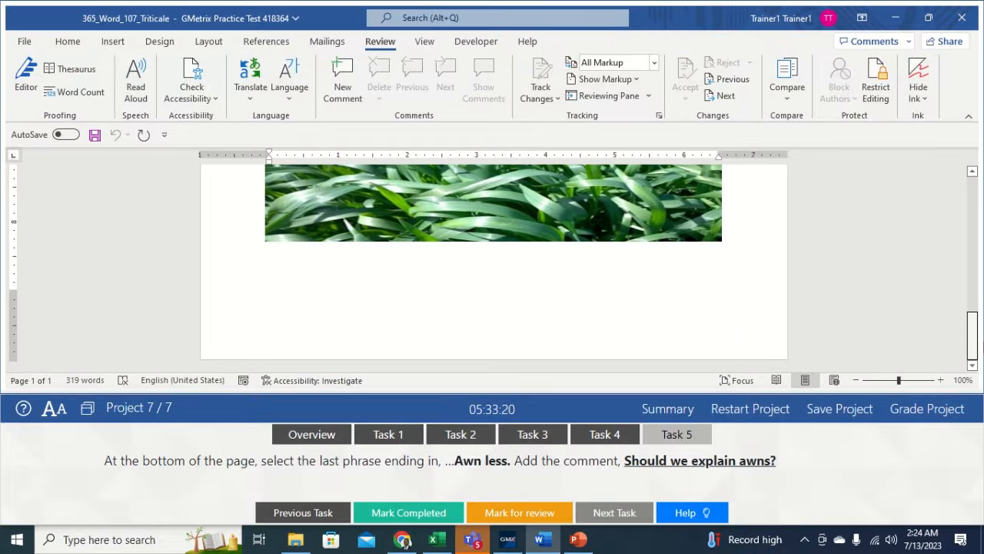
{"action": "scroll", "coordinate": [972, 306], "scroll_direction": "up", "scroll_amount": 4}
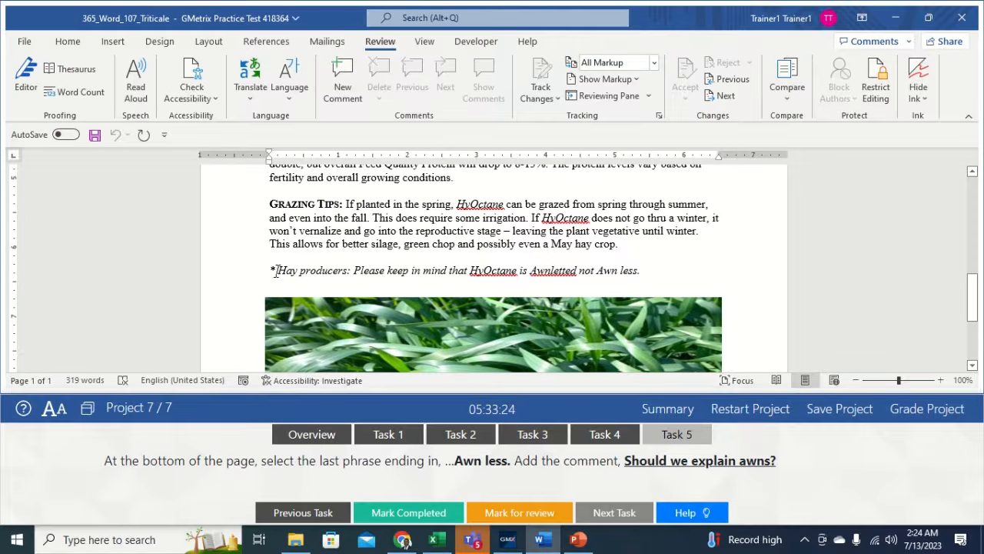
{"action": "left_click_drag", "start_coordinate": [277, 273], "coordinate": [646, 274]}
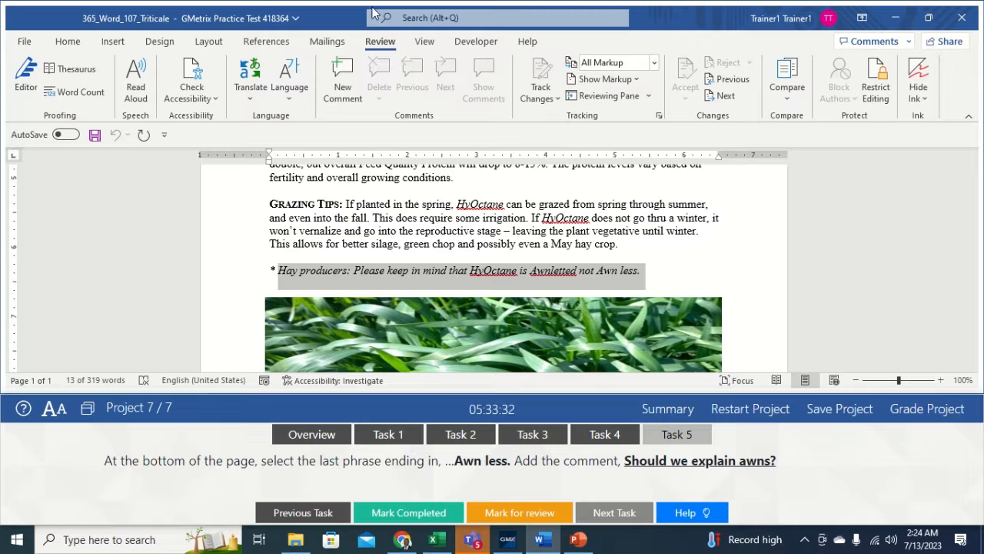
{"action": "left_click", "coordinate": [336, 93]}
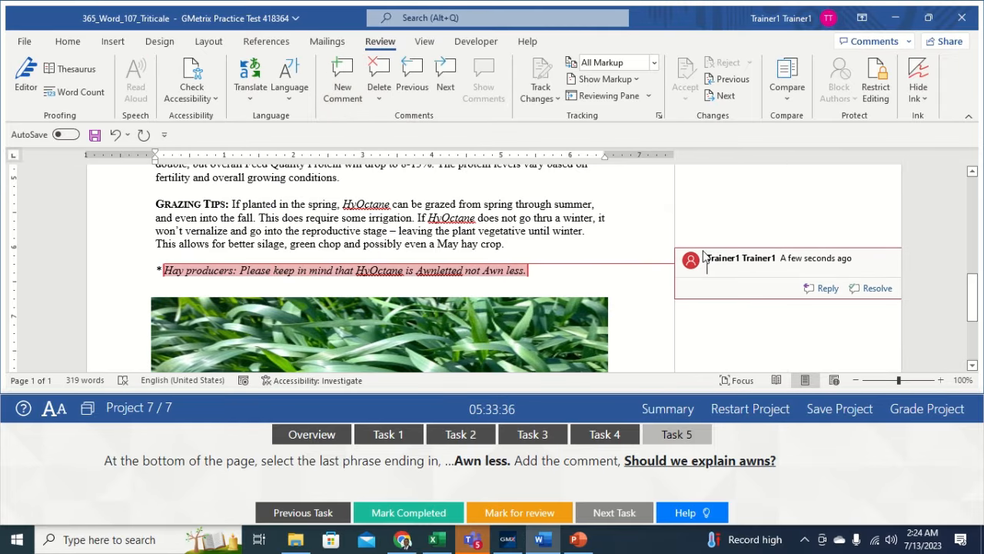
{"action": "type", "text": "S"}
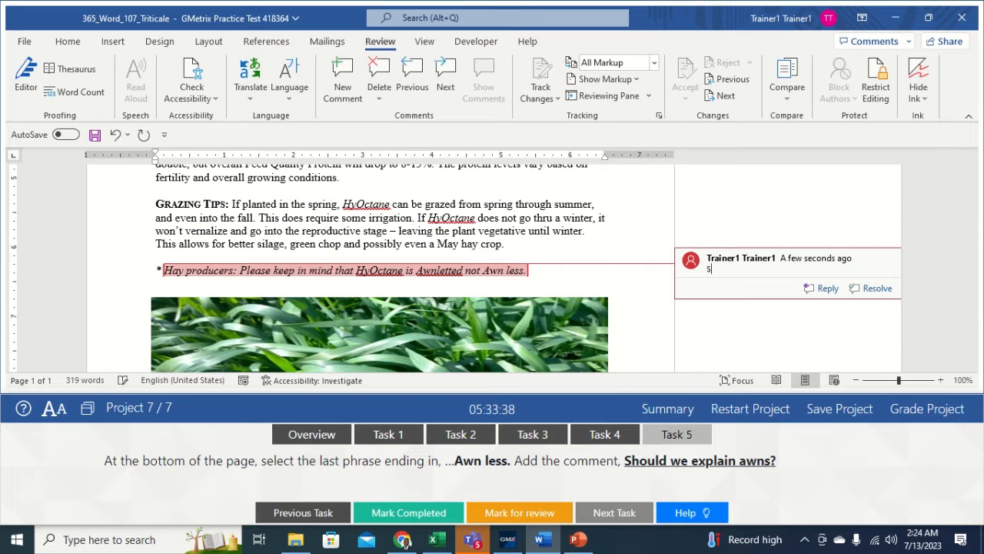
{"action": "type", "text": "houl"}
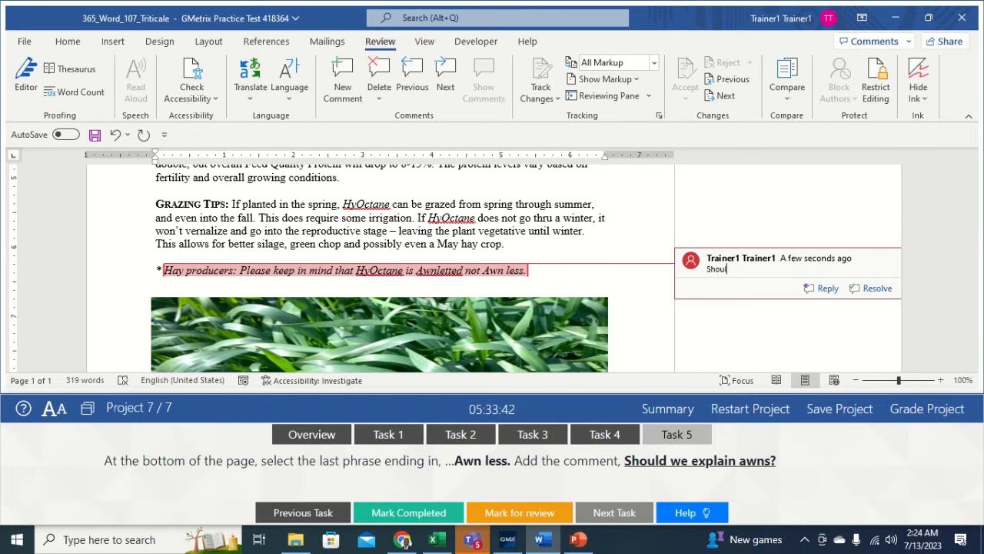
{"action": "type", "text": "d we explain awns?"}
{"action": "left_click", "coordinate": [646, 217]}
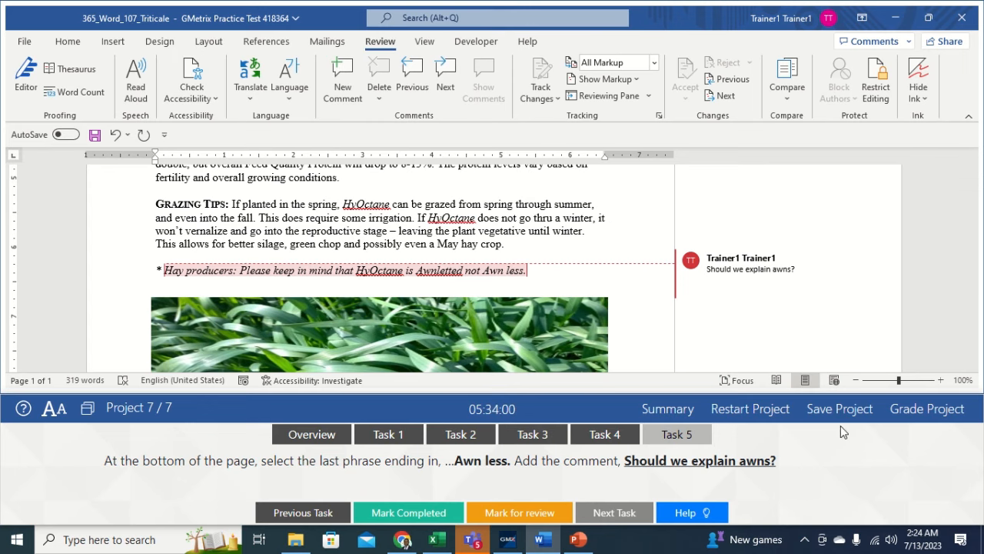
- Grade the Triticale project and continue past the all-correct feedback
{"action": "left_click", "coordinate": [919, 411]}
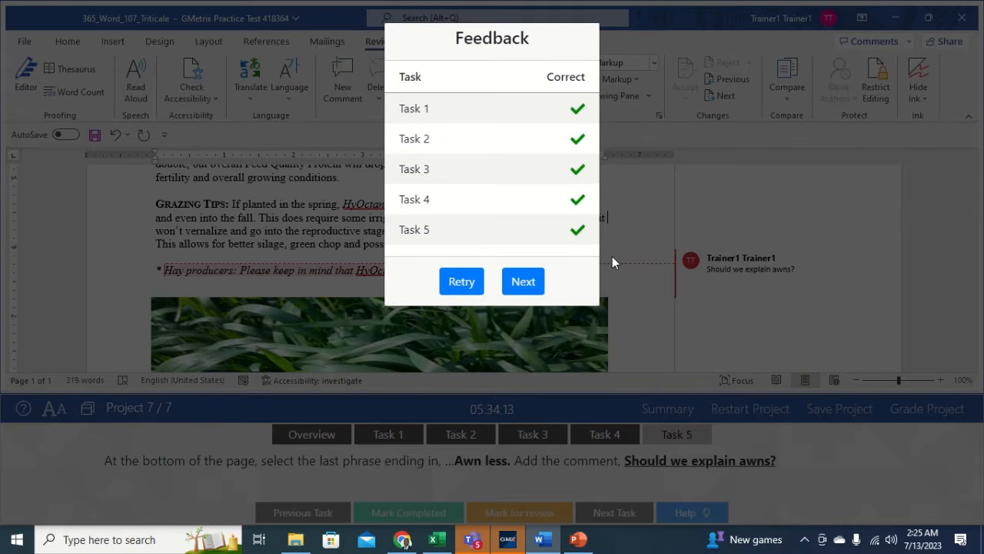
{"action": "left_click", "coordinate": [523, 282]}
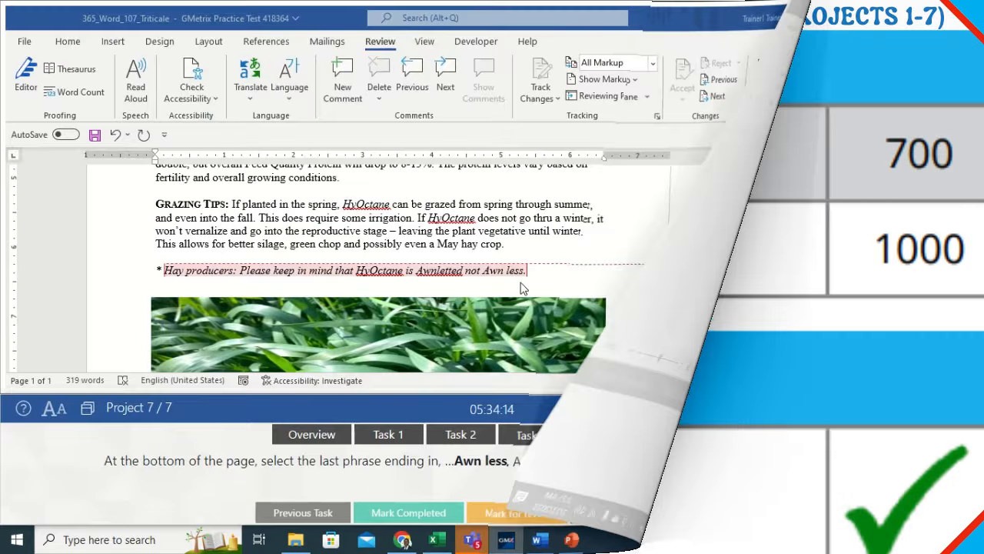